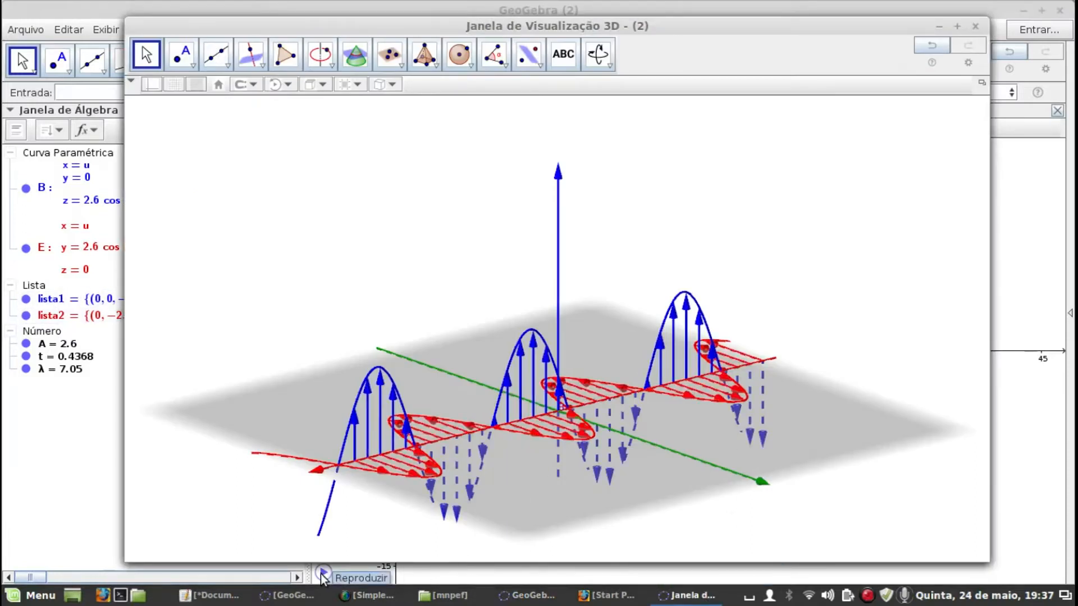
- Play the animation of the existing wave construction and view the B and E curves in its 3D window
left_click(323, 572)
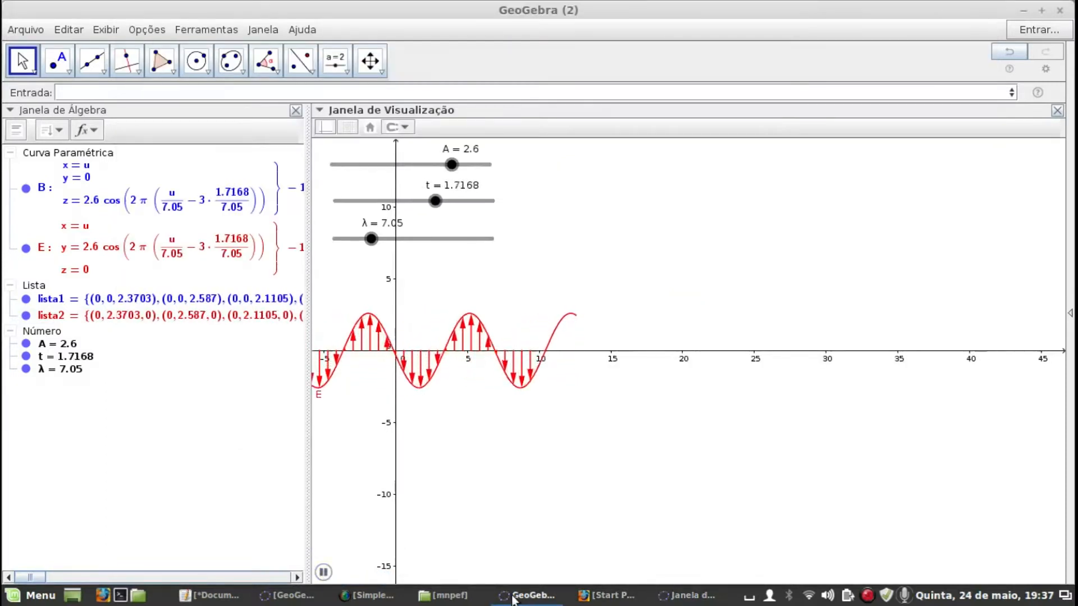
left_click(695, 601)
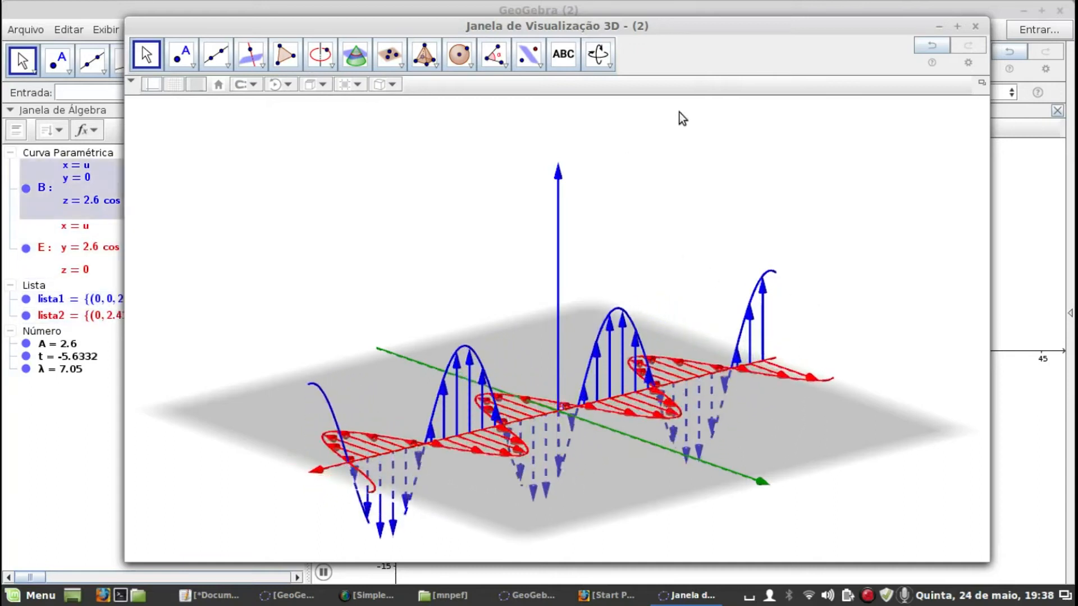
left_click(941, 26)
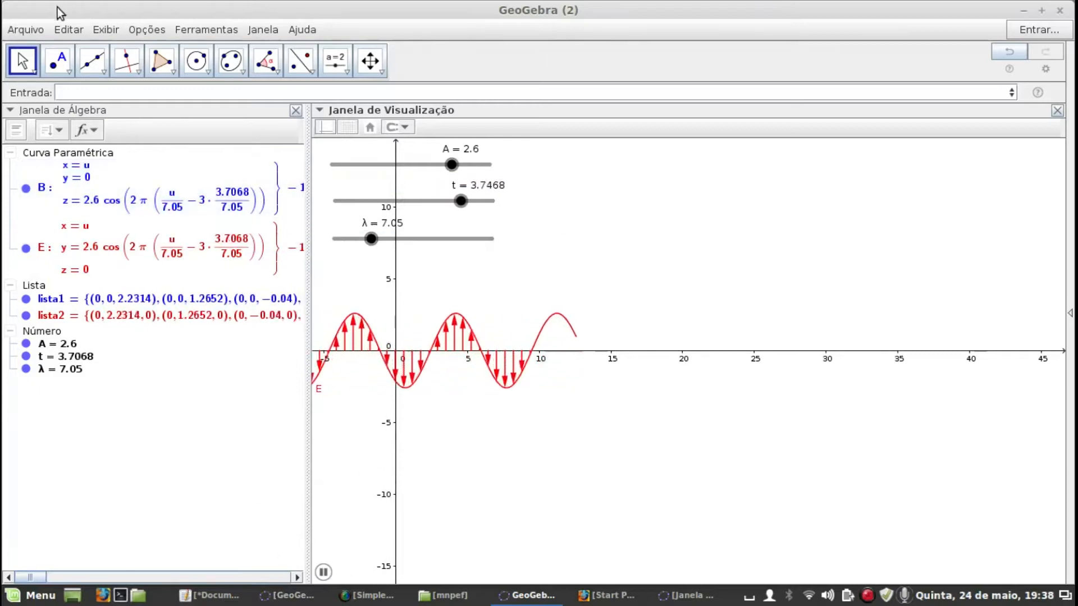
- Open a new blank window and add a number slider named A with the default range
left_click(25, 29)
left_click(34, 50)
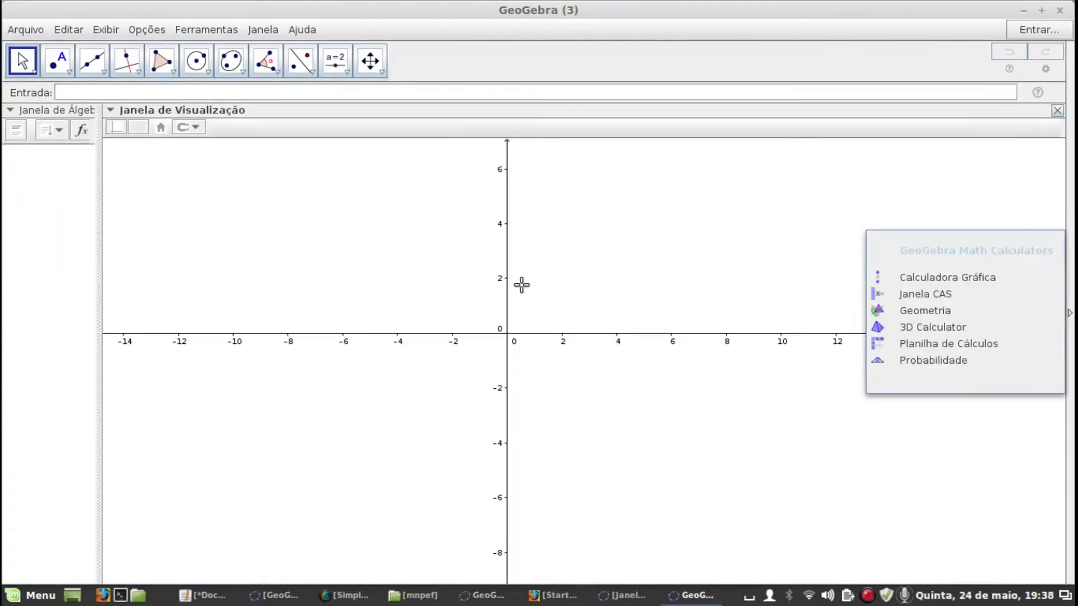
left_click(336, 61)
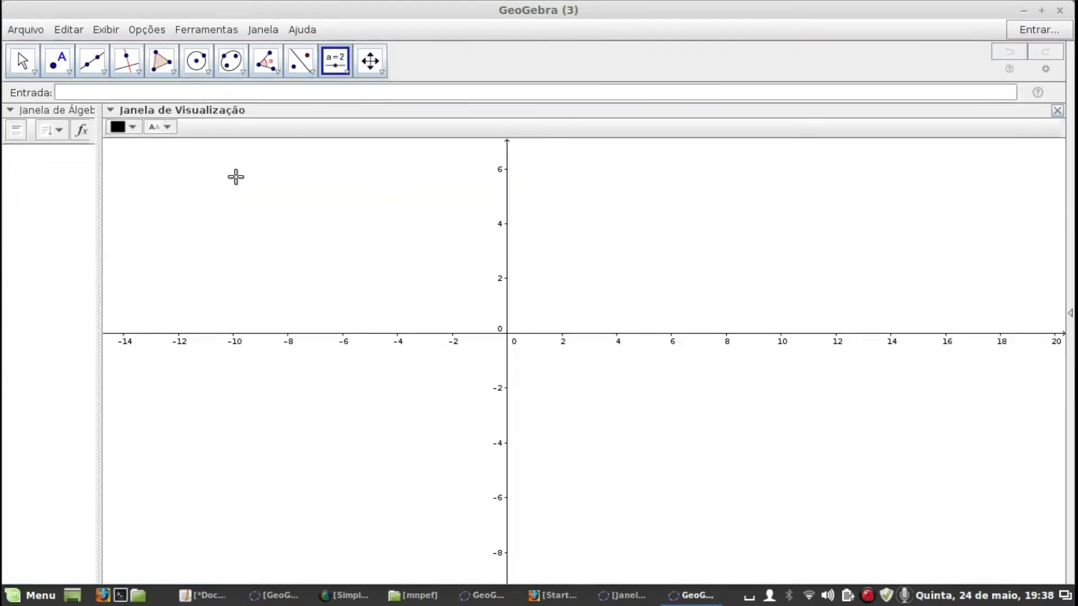
left_click(170, 175)
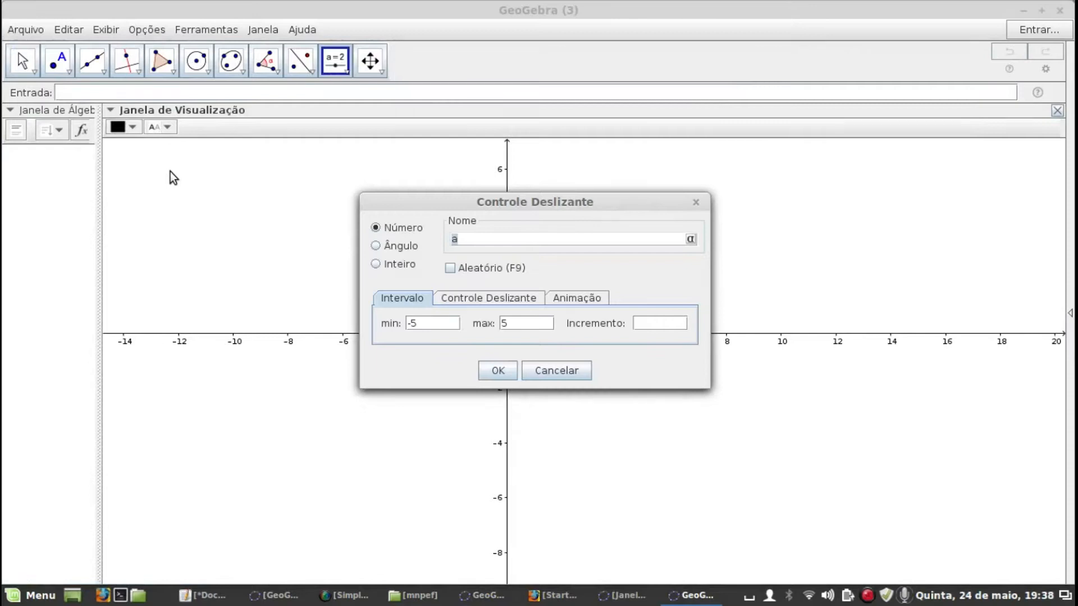
type("A")
left_click(502, 371)
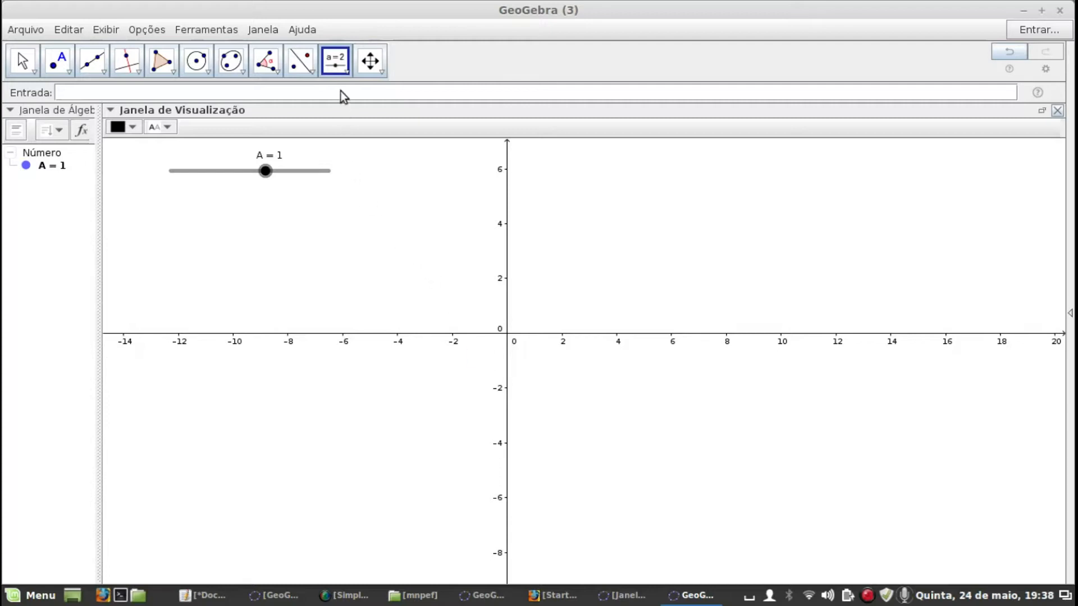
- Add a number slider named t below slider A, ranging from -4π to 4π
left_click(176, 204)
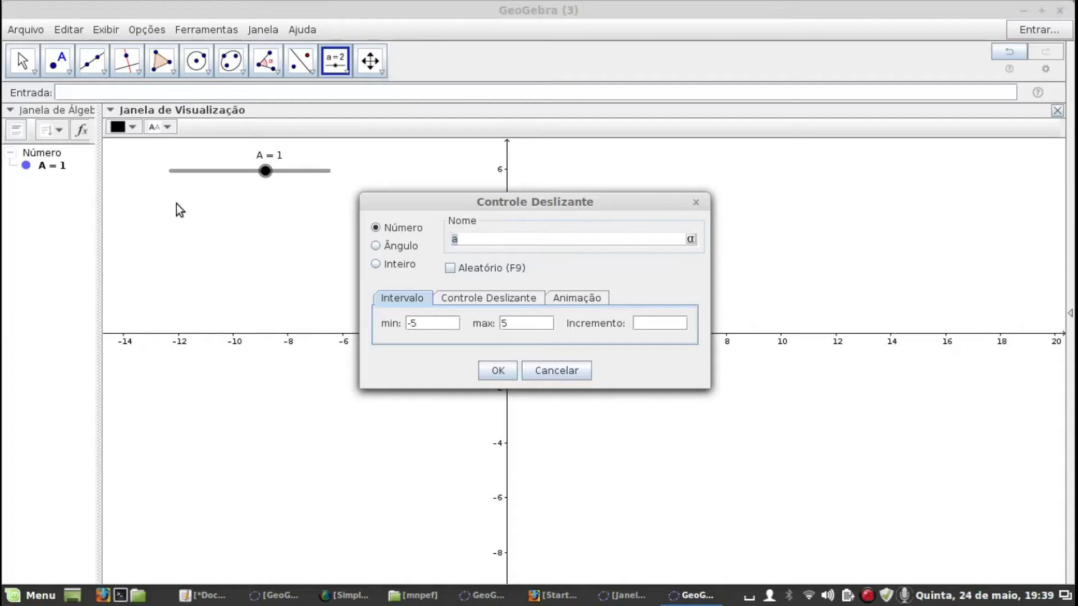
type("t")
left_click(436, 325)
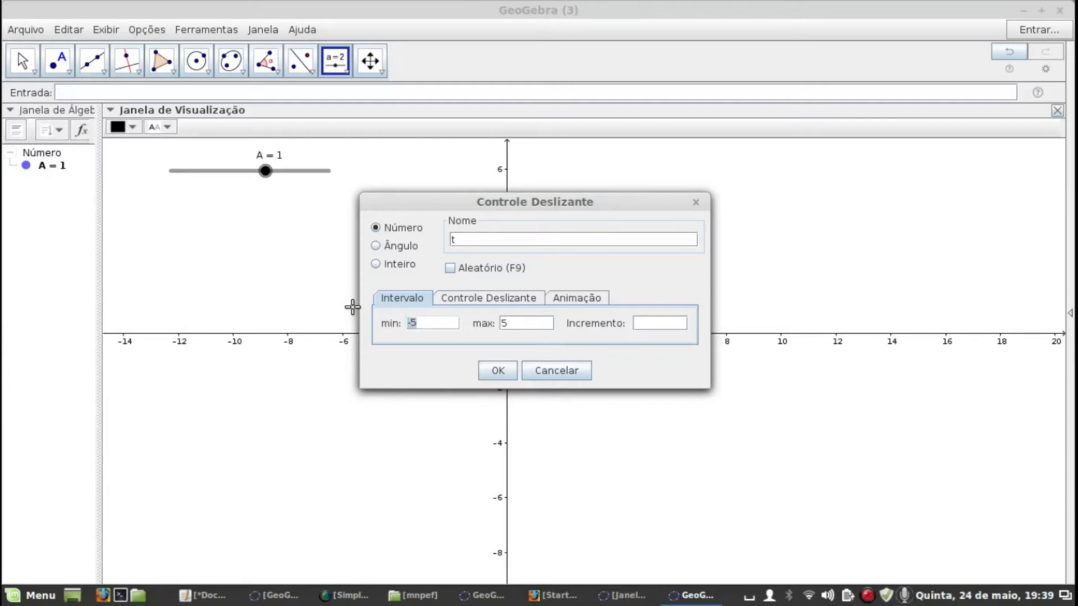
type("-")
left_click(534, 322)
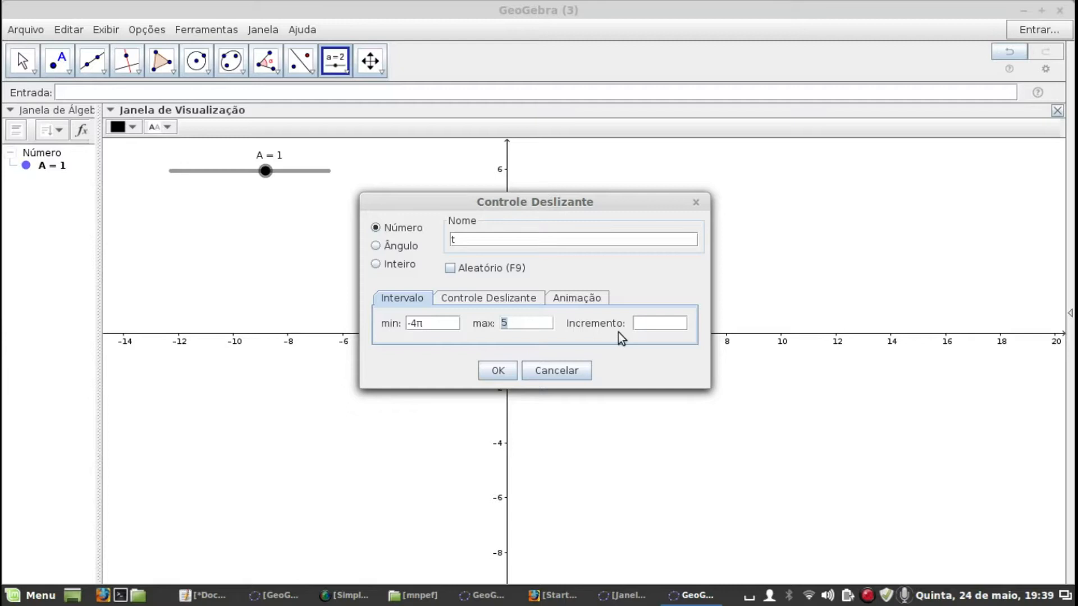
type("4 pi")
left_click(497, 372)
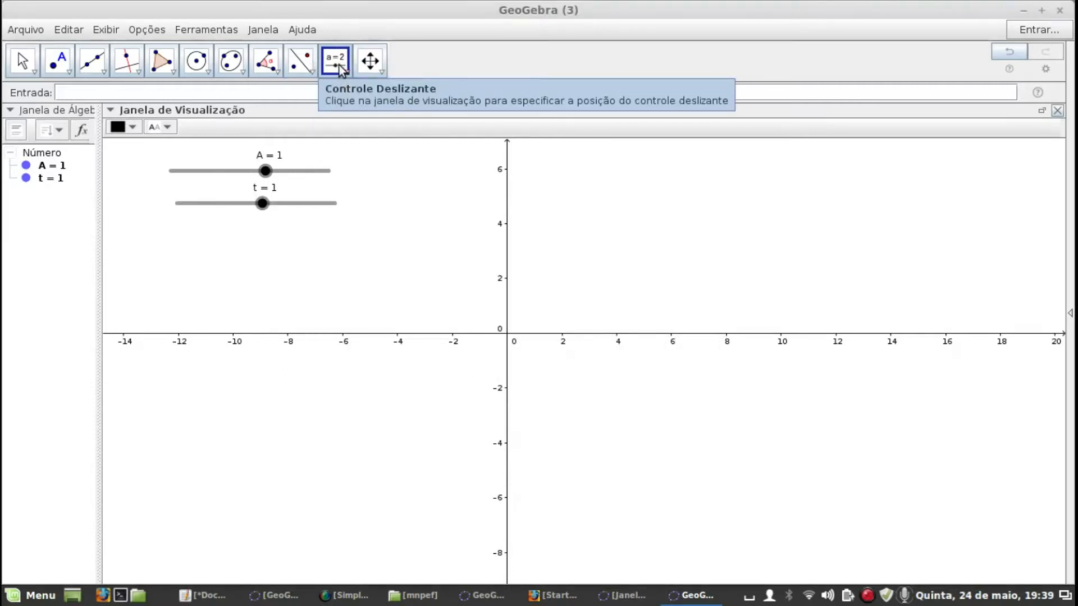
- Add a number slider named λ below slider t, with minimum 0.00001 and maximum 5
left_click(189, 248)
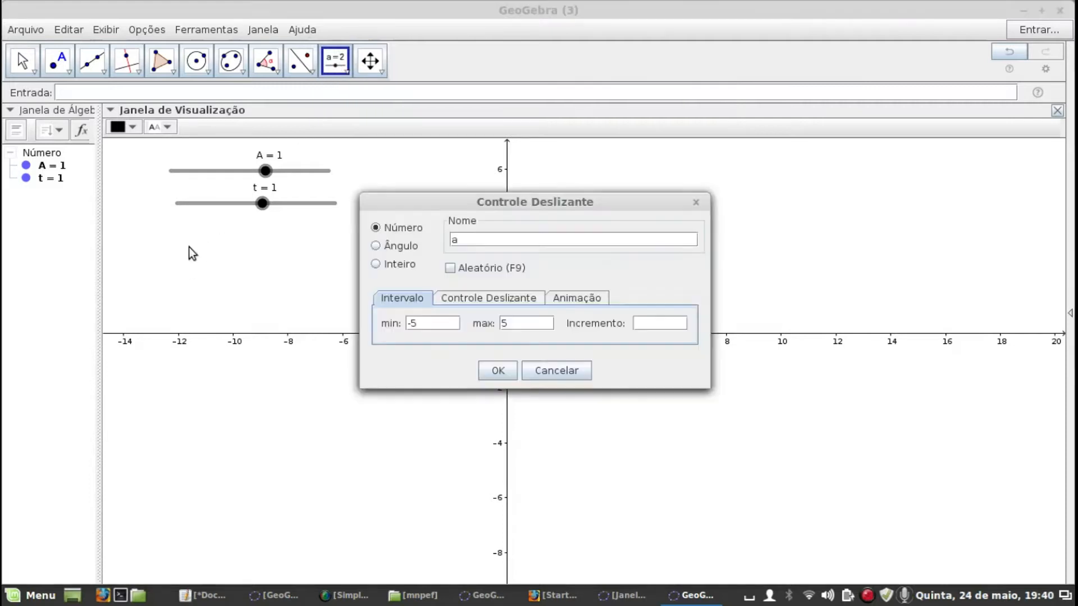
left_click(693, 239)
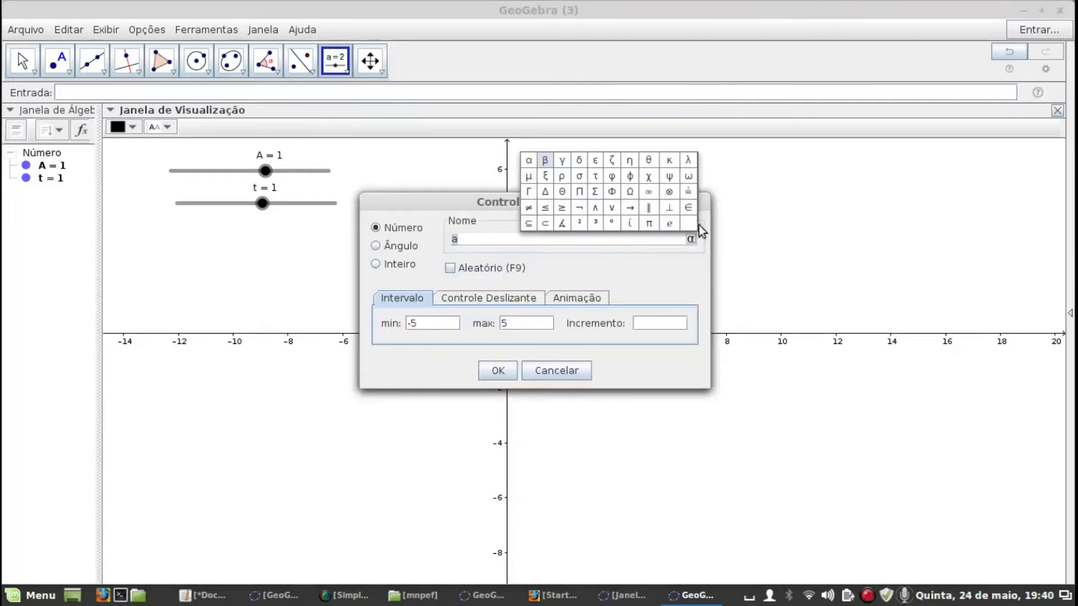
left_click(688, 161)
left_click(426, 325)
left_click_drag(427, 323, 396, 323)
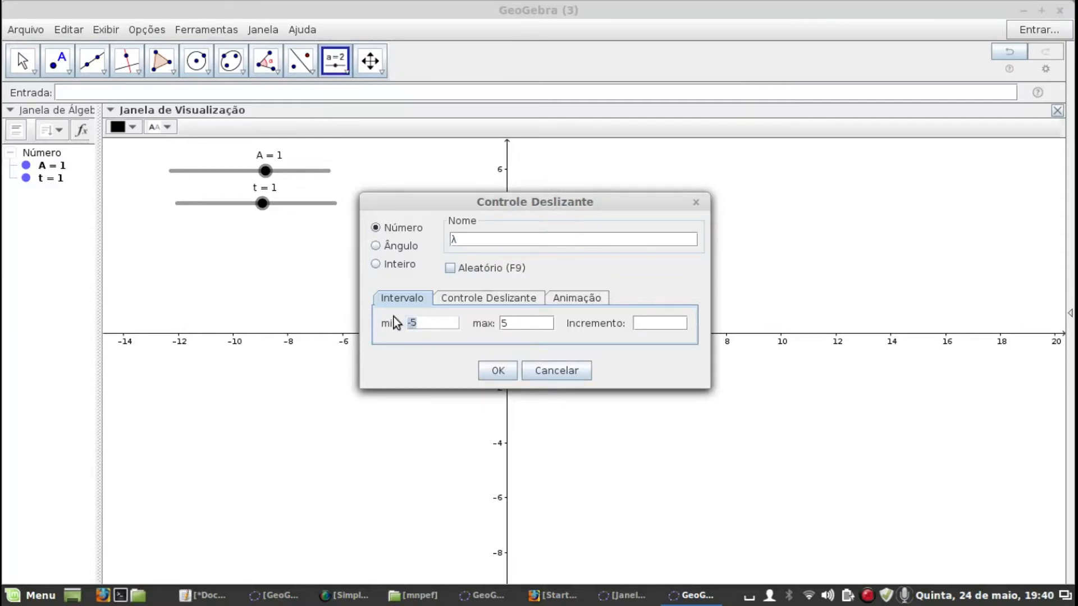
type("0")
key("BackSpace")
type("0.00001")
left_click(522, 322)
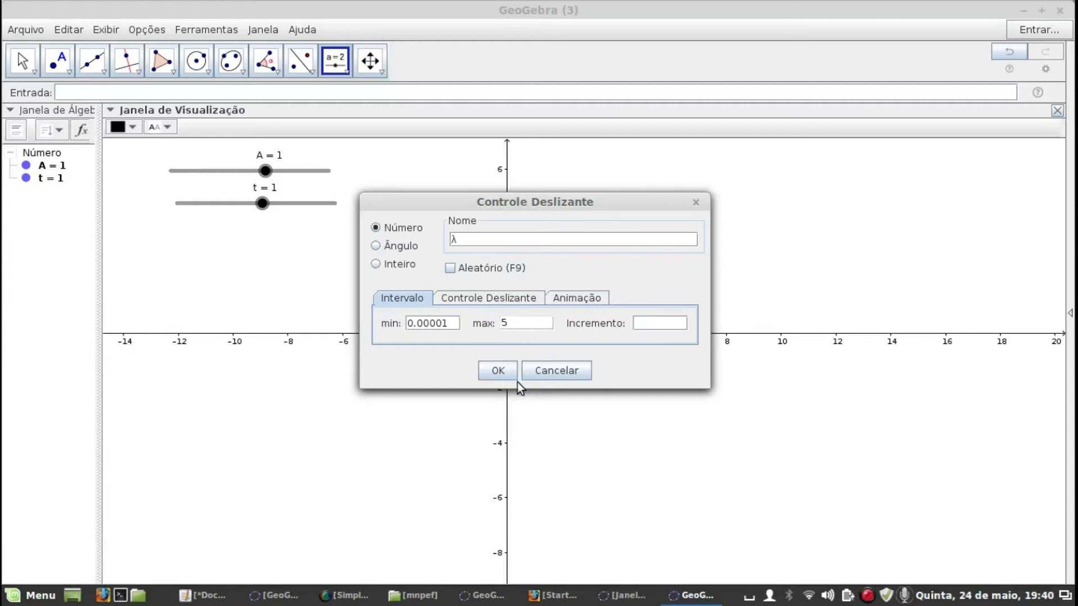
left_click(497, 371)
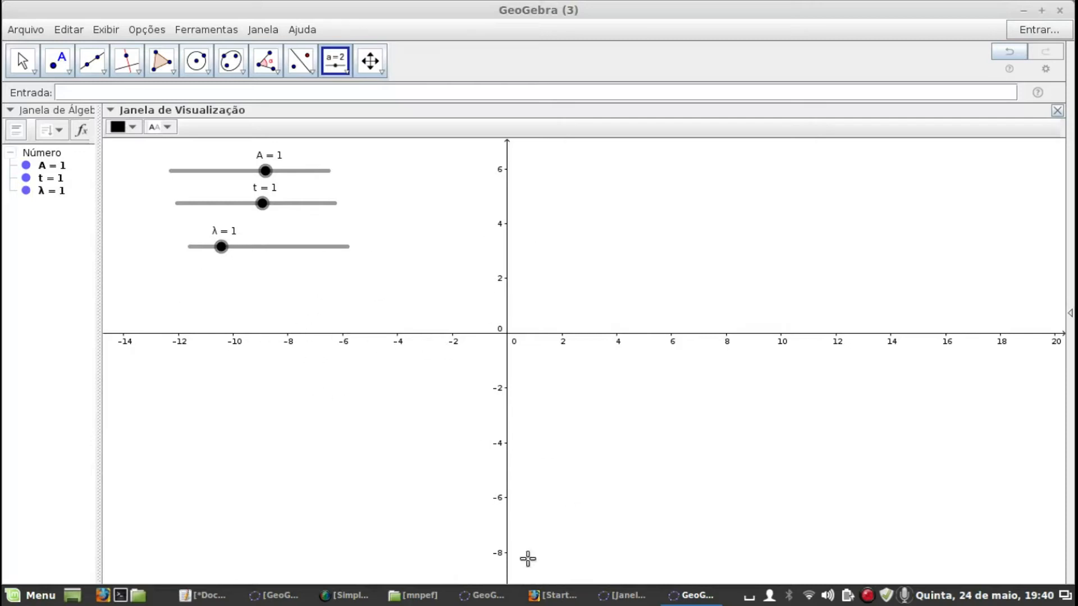
- Look at the earlier wave construction with the A, ω and φ sliders, and return to the new window
left_click(278, 596)
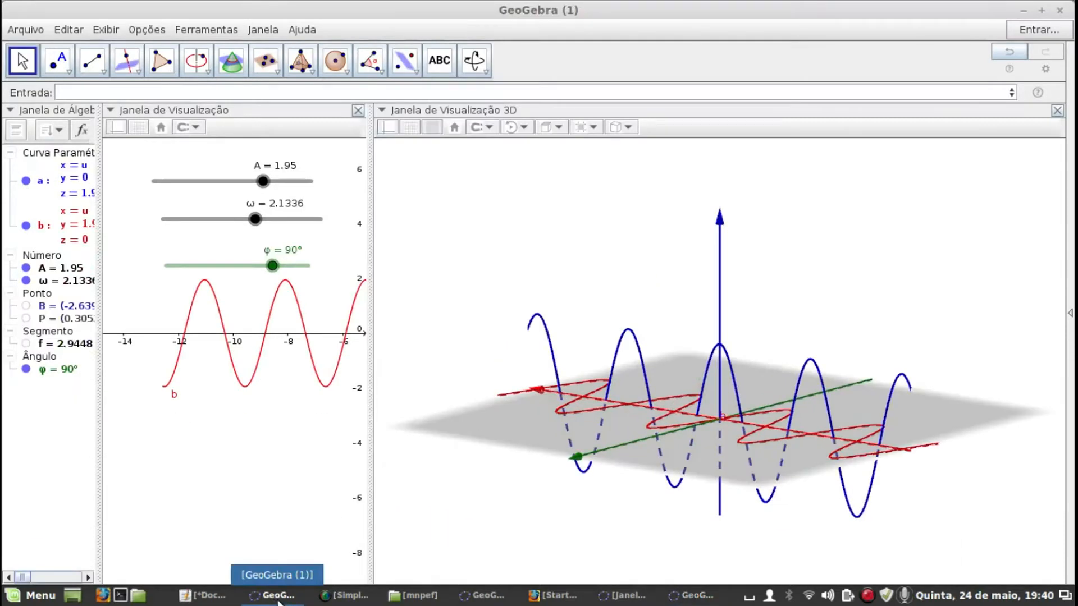
left_click(683, 598)
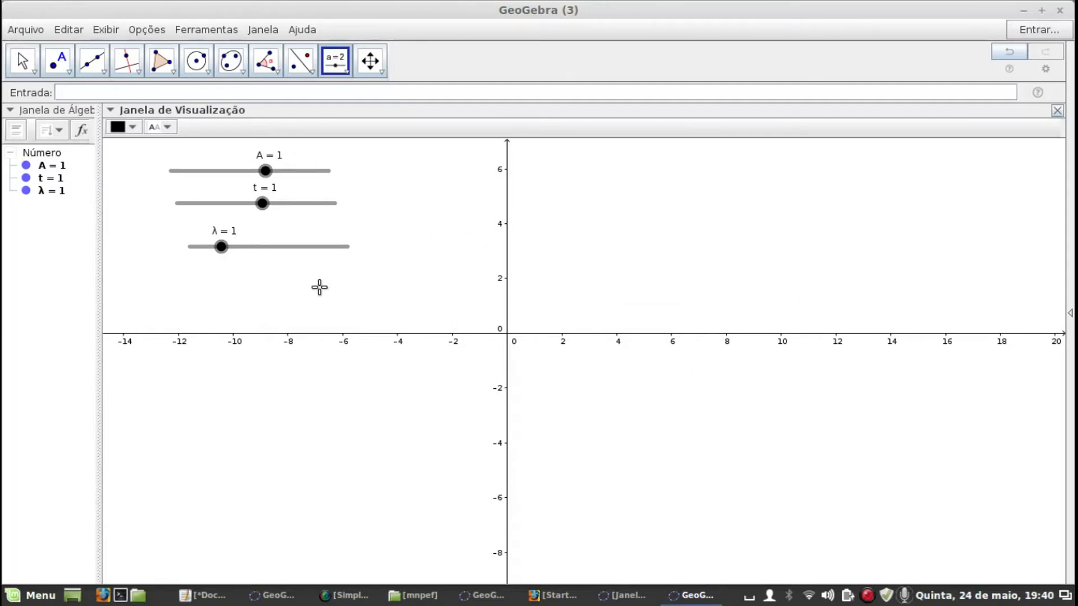
left_click(323, 293)
left_click(556, 371)
- Show the 3D view and hide the numbers and tick marks on its x-axis
left_click(105, 30)
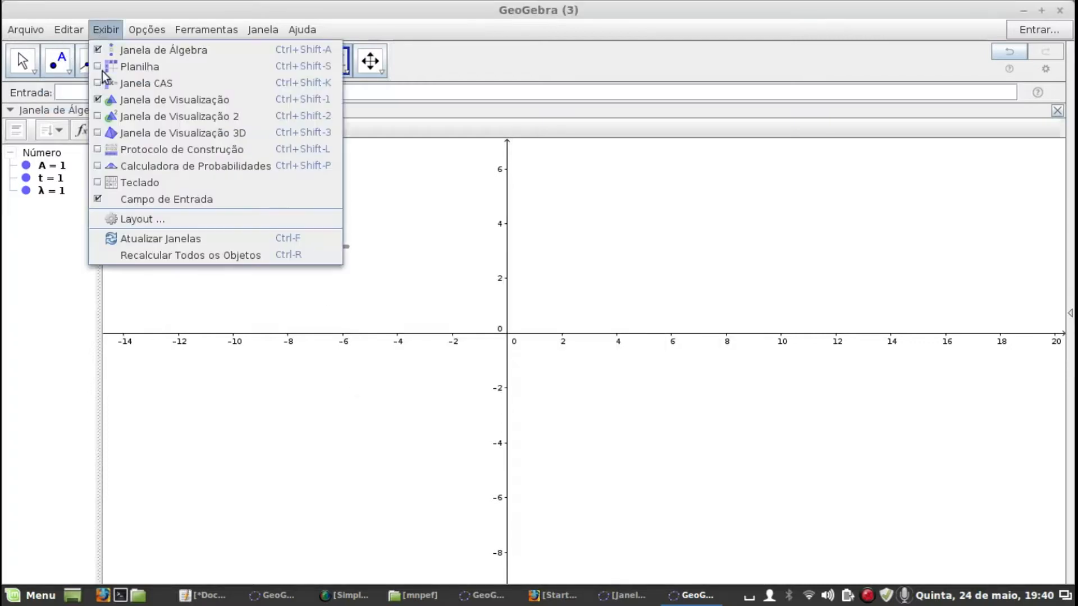
left_click(117, 135)
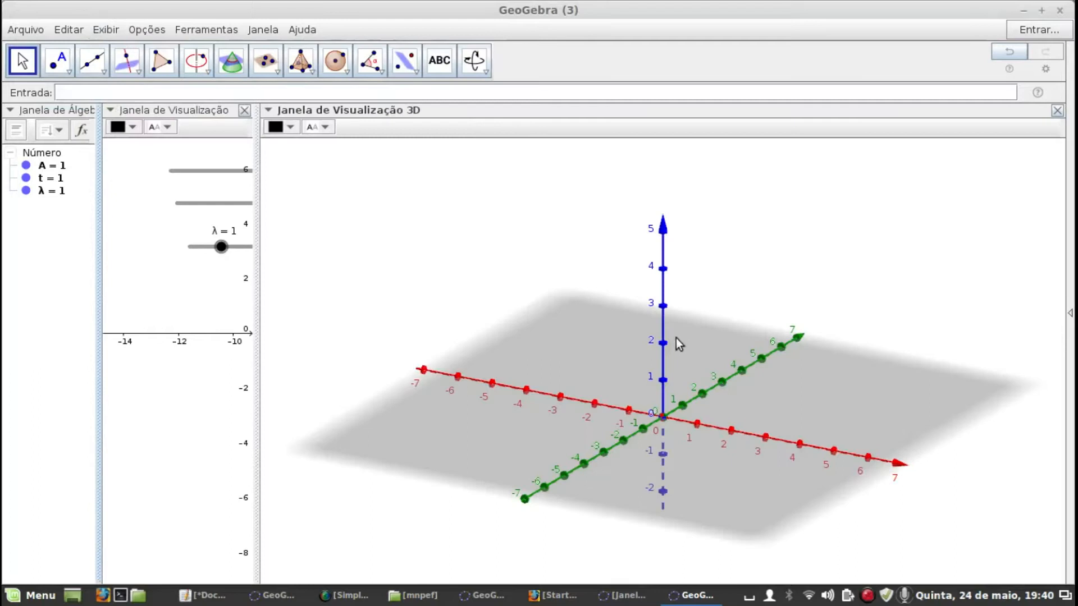
right_click(509, 208)
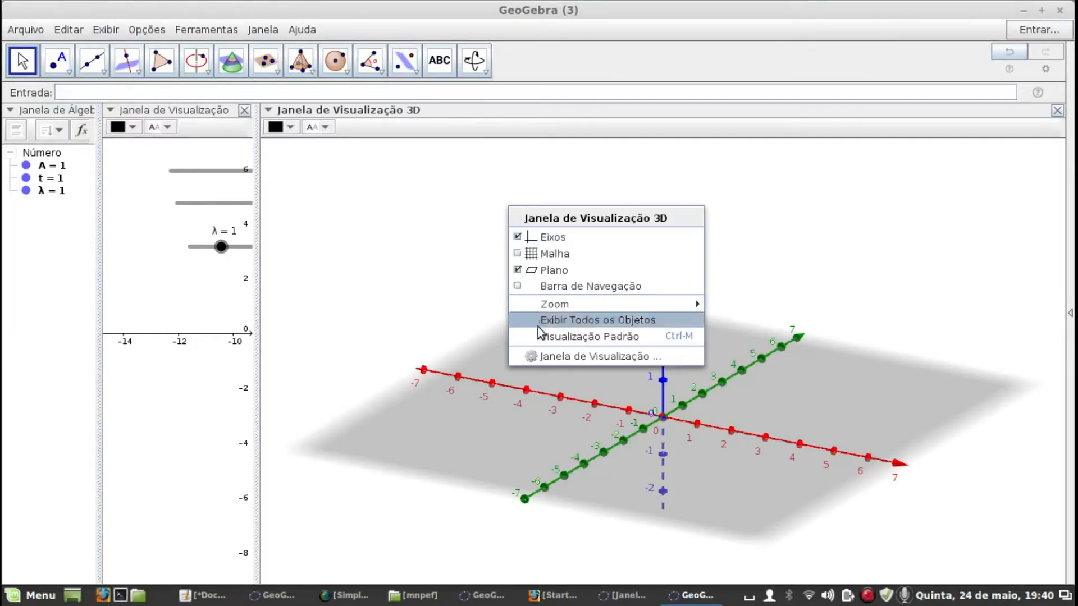
left_click(557, 357)
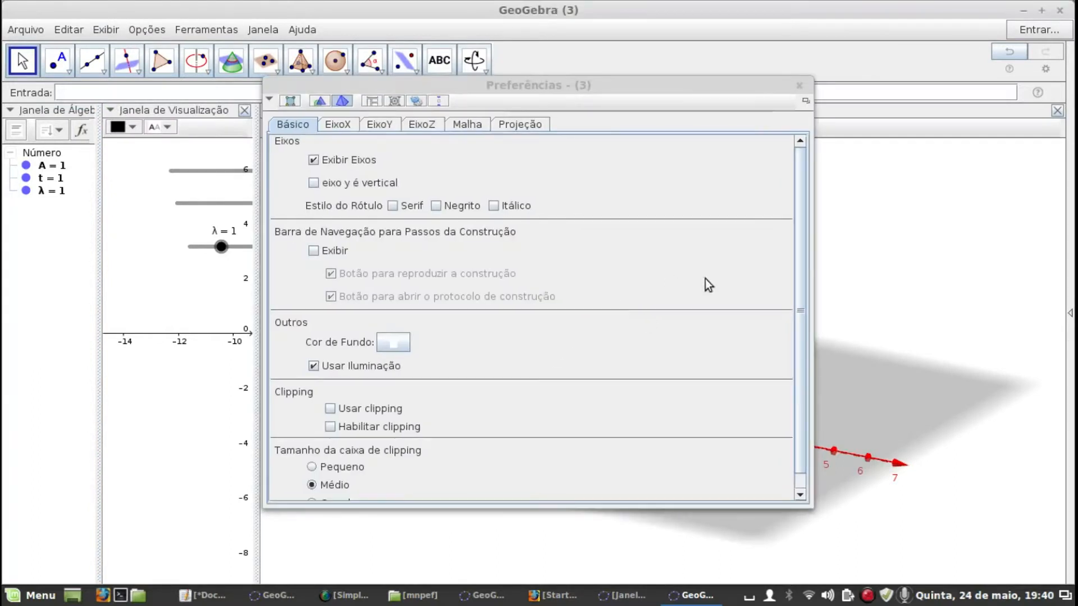
left_click(337, 124)
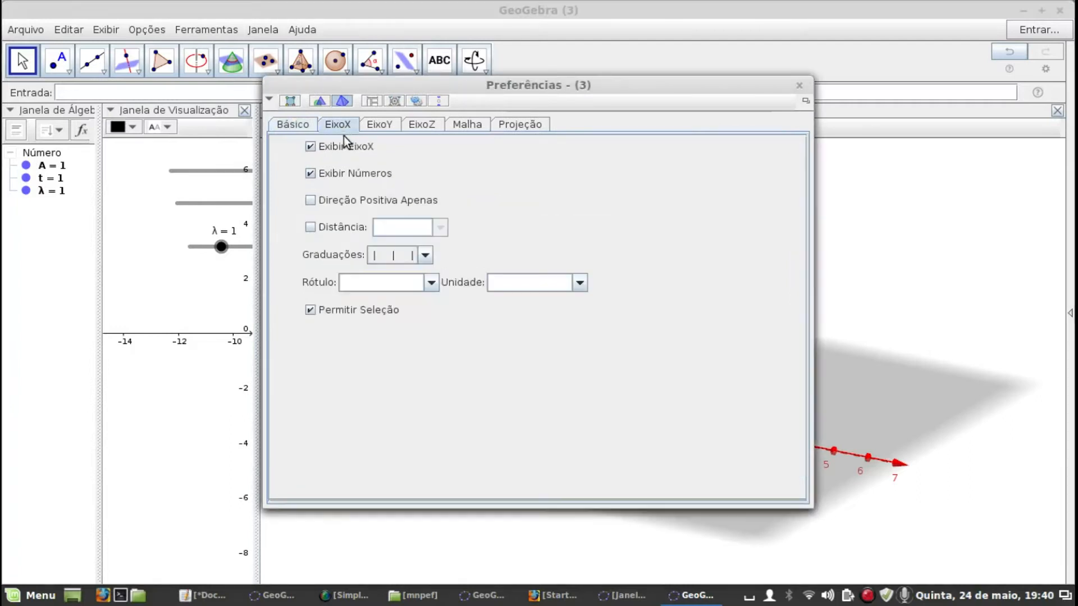
left_click(311, 173)
left_click(394, 253)
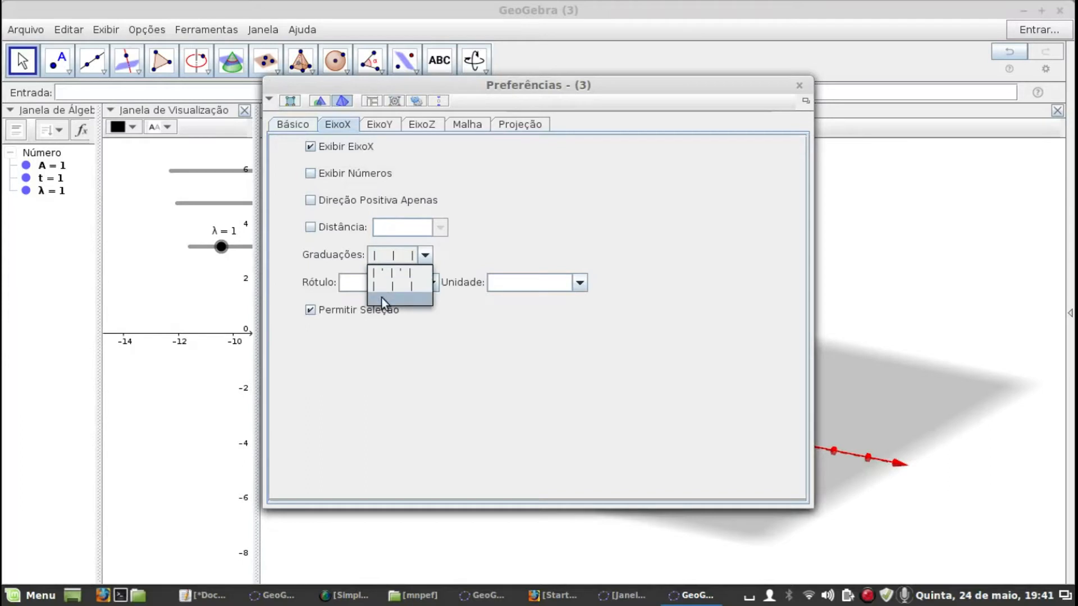
left_click(382, 298)
- Hide the numbers and tick marks on the 3D view's y-axis
left_click(373, 125)
left_click(362, 173)
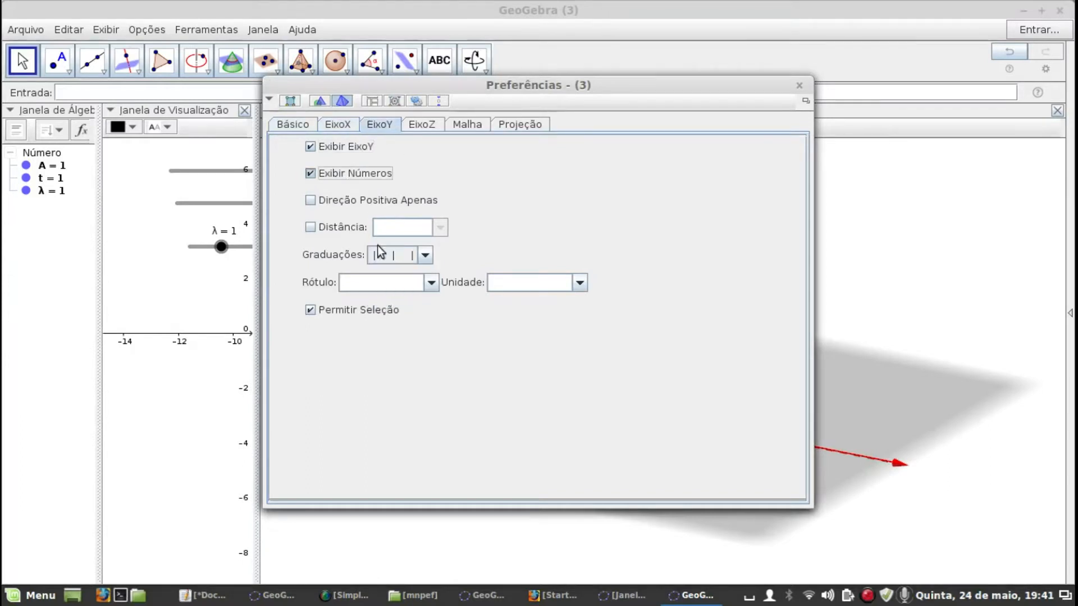
left_click(396, 256)
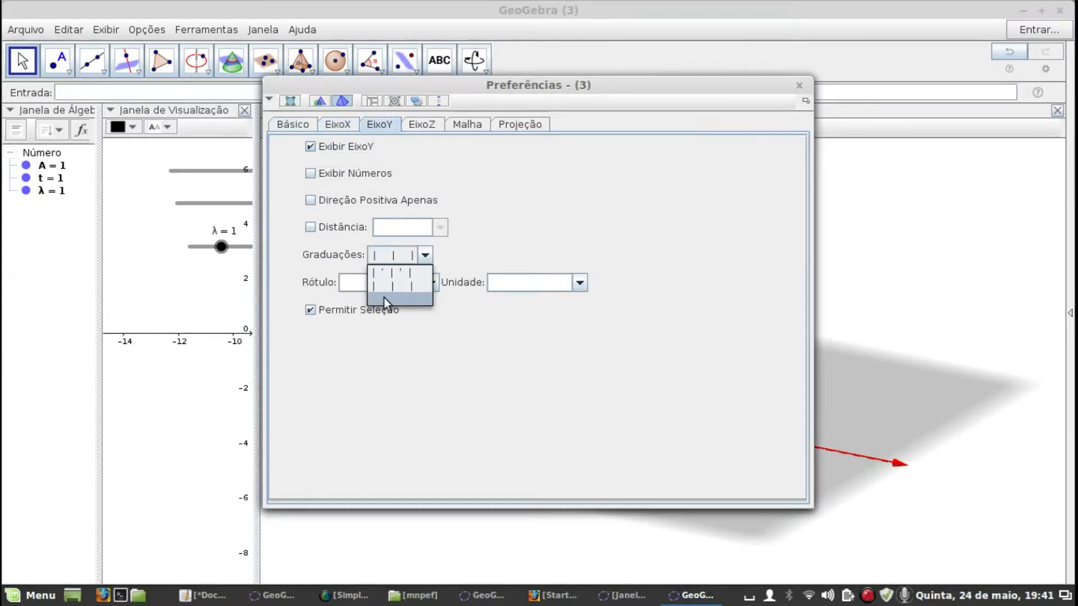
left_click(384, 298)
- Remove the tick marks from the 3D view's z-axis and close the preferences
left_click(416, 124)
left_click(397, 262)
left_click(386, 295)
left_click(799, 86)
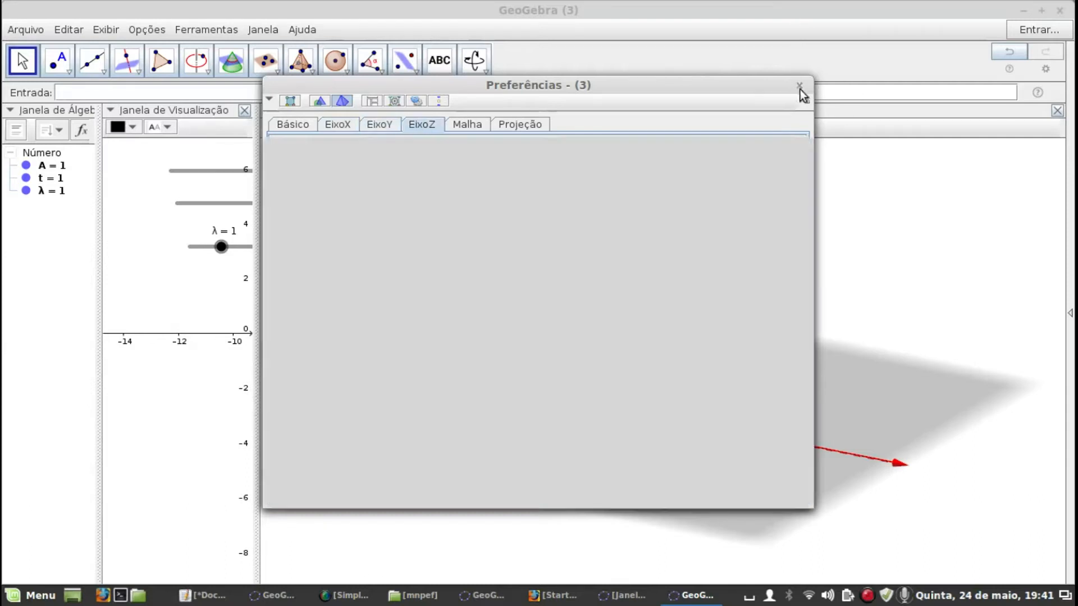
left_click(771, 307)
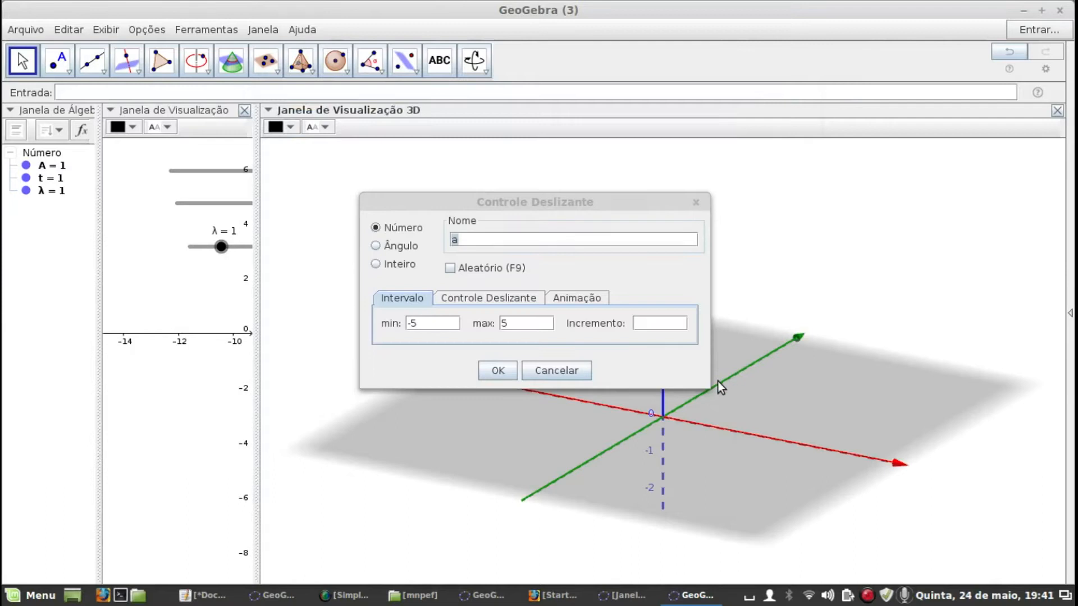
left_click(571, 372)
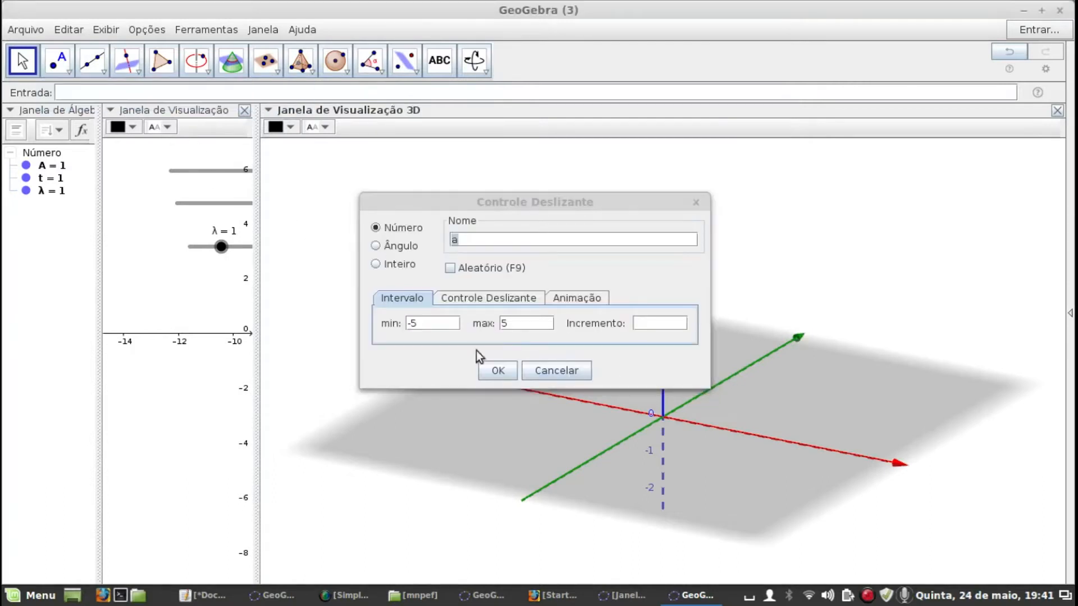
left_click(546, 369)
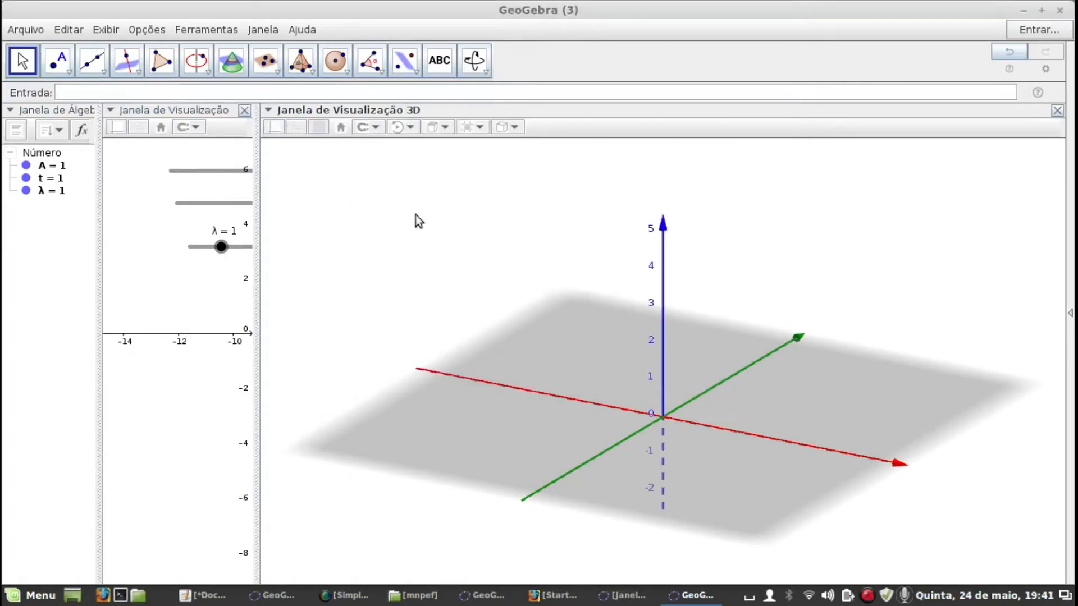
- Hide the numbers on the 3D view's z-axis
left_click_drag(927, 422, 702, 382)
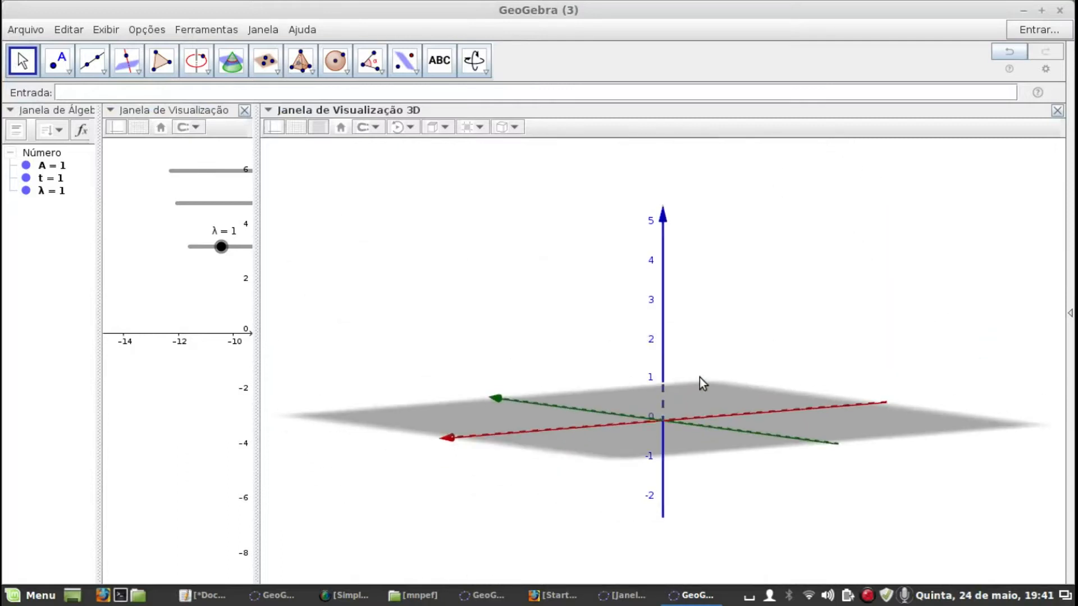
right_click(355, 203)
left_click(403, 344)
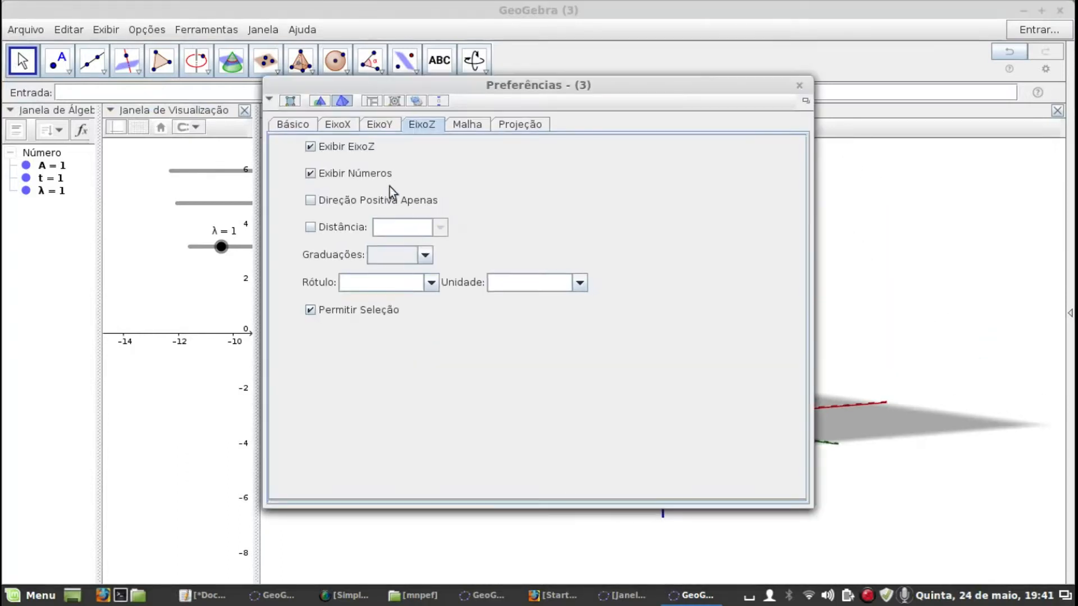
left_click(310, 174)
left_click(798, 86)
left_click_drag(753, 331, 834, 346)
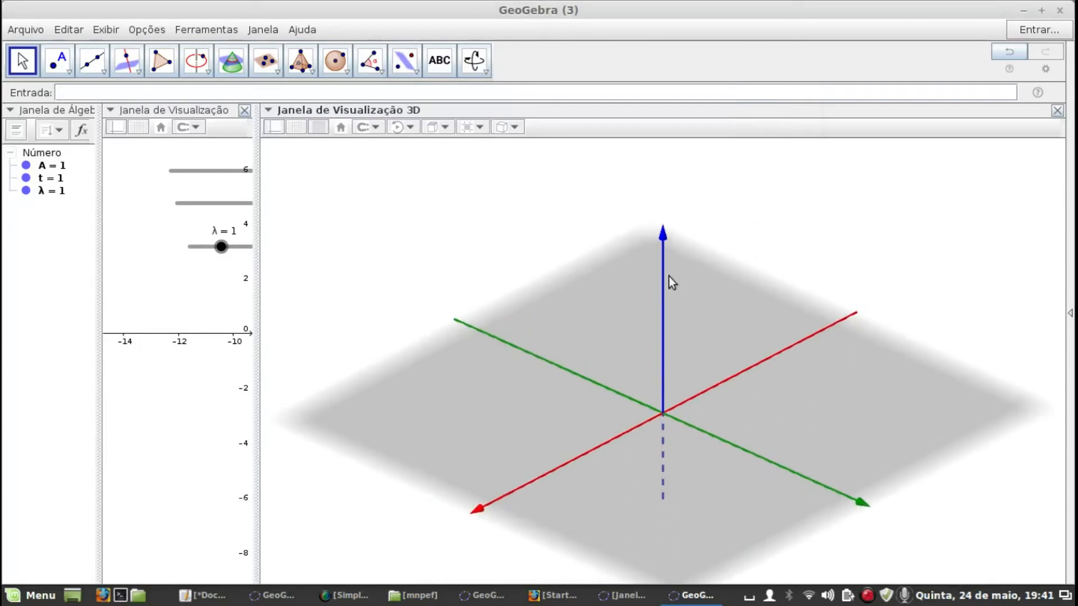
left_click(88, 96)
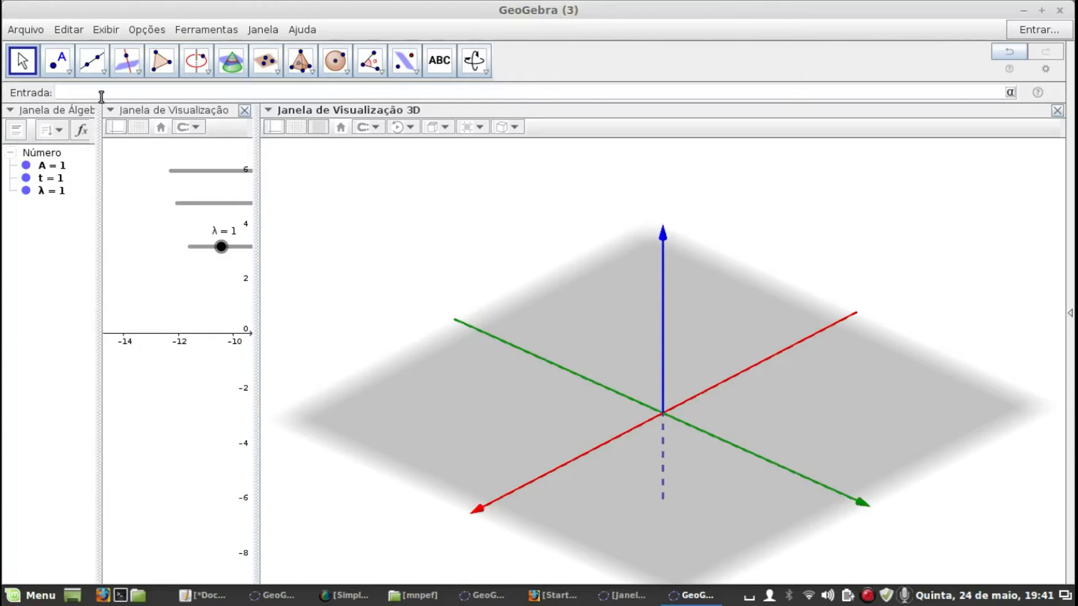
type("Curva[u, 0, A cos(2π (u / λ - 3t / λ)), u, -4π, 4π]")
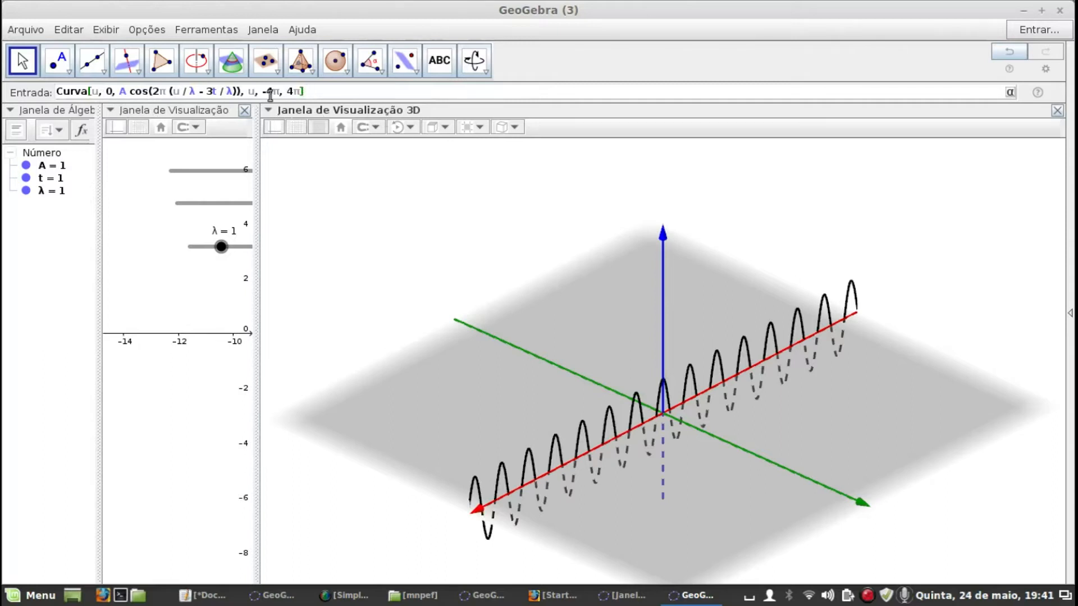
left_click(90, 93, "shift")
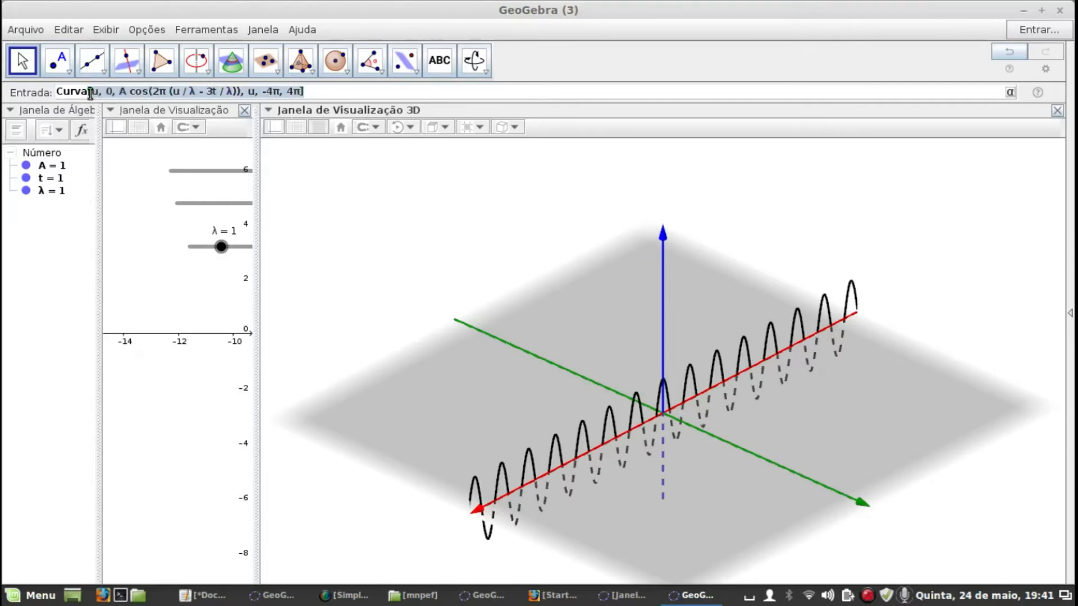
key("BackSpace")
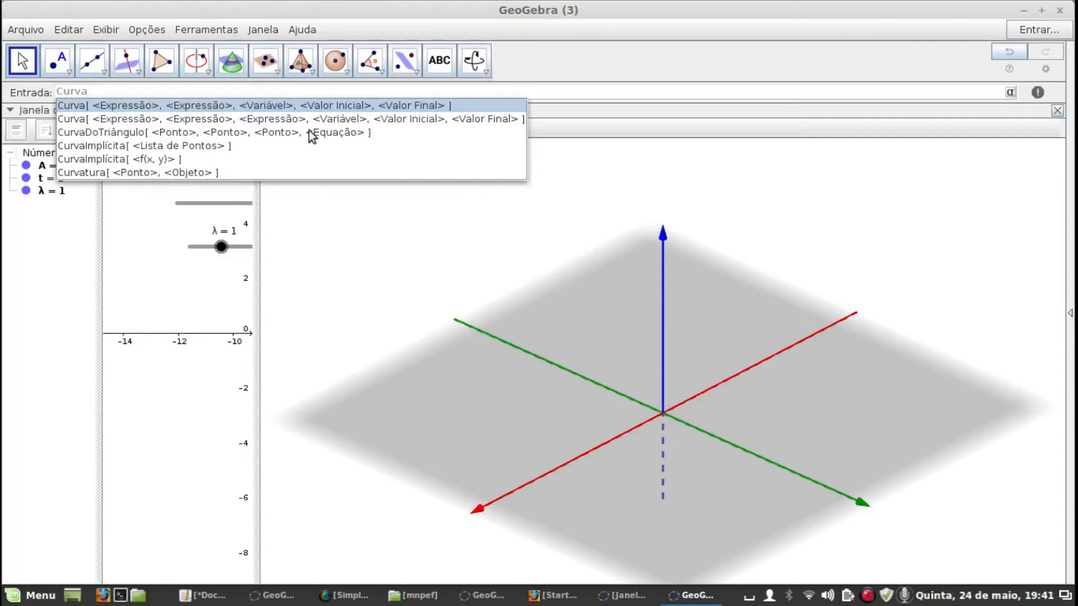
- Start a Curva command with three expressions, entering u as the first expression and 0 as the second
left_click(244, 121)
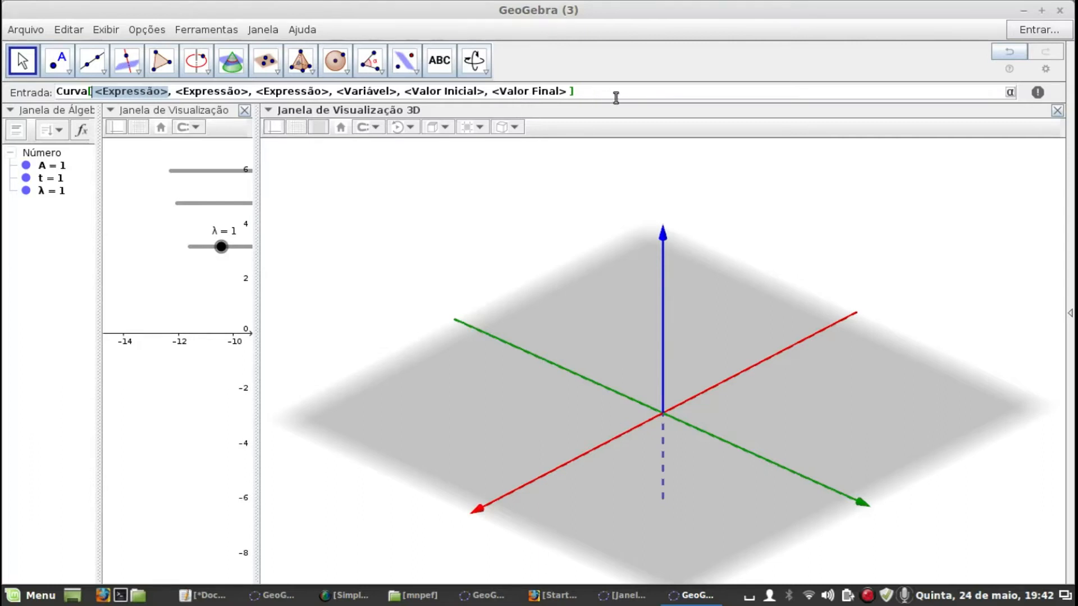
type("u")
key("Tab")
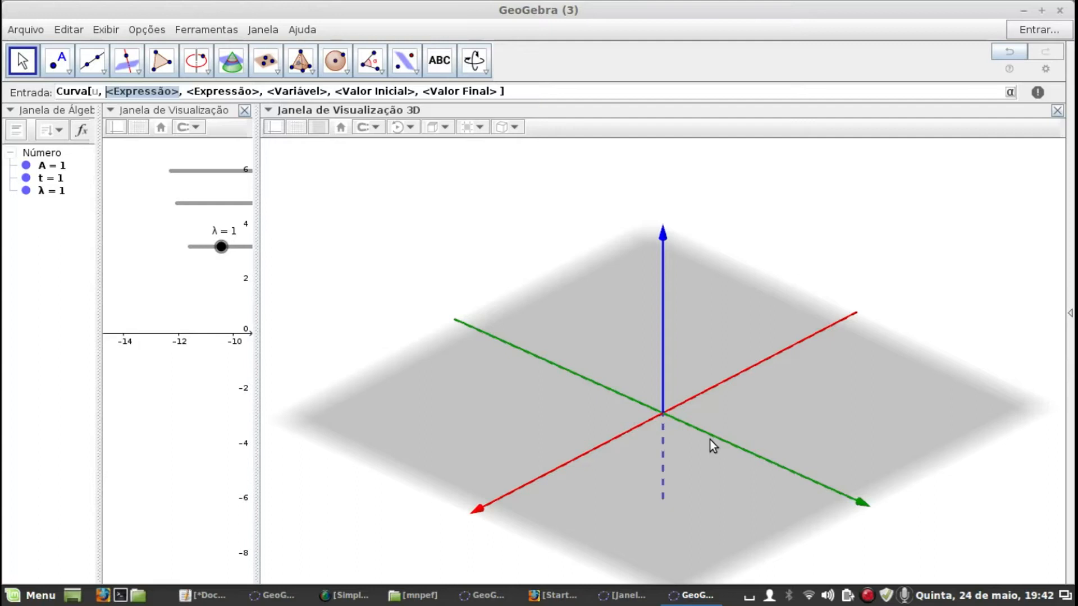
type("0")
key("Tab")
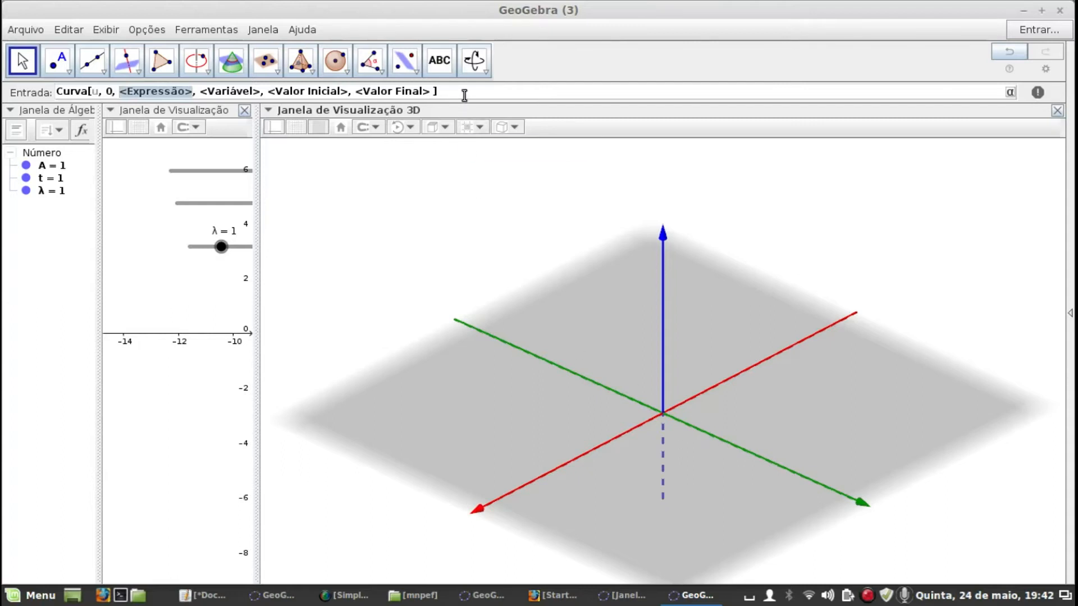
- Enter A cos(2*pi*(u-3*t)/λ) as the third expression of the Curva command
type("A cos")
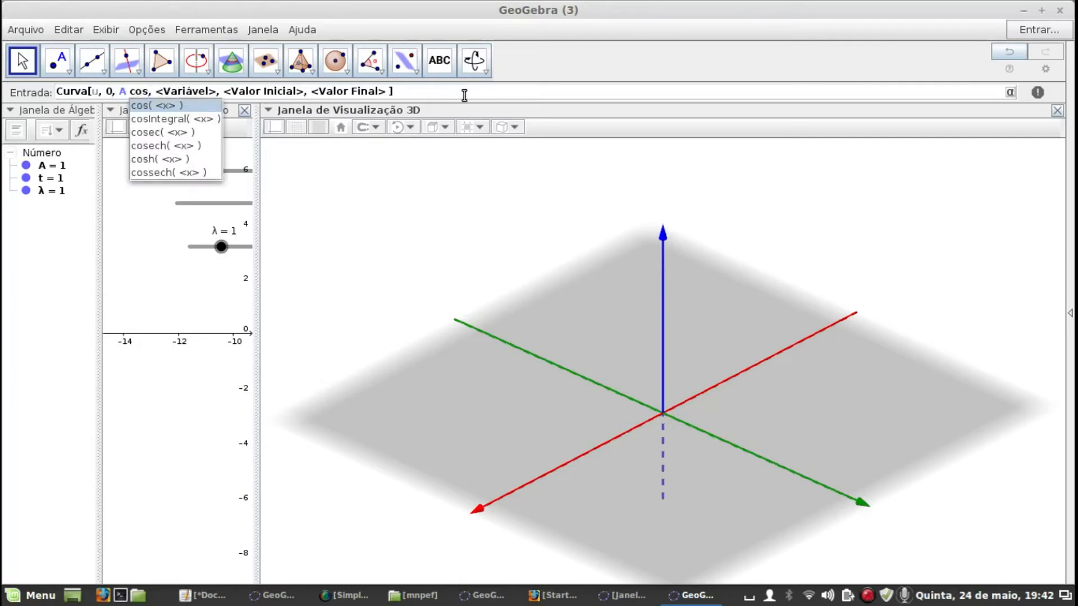
key("Return")
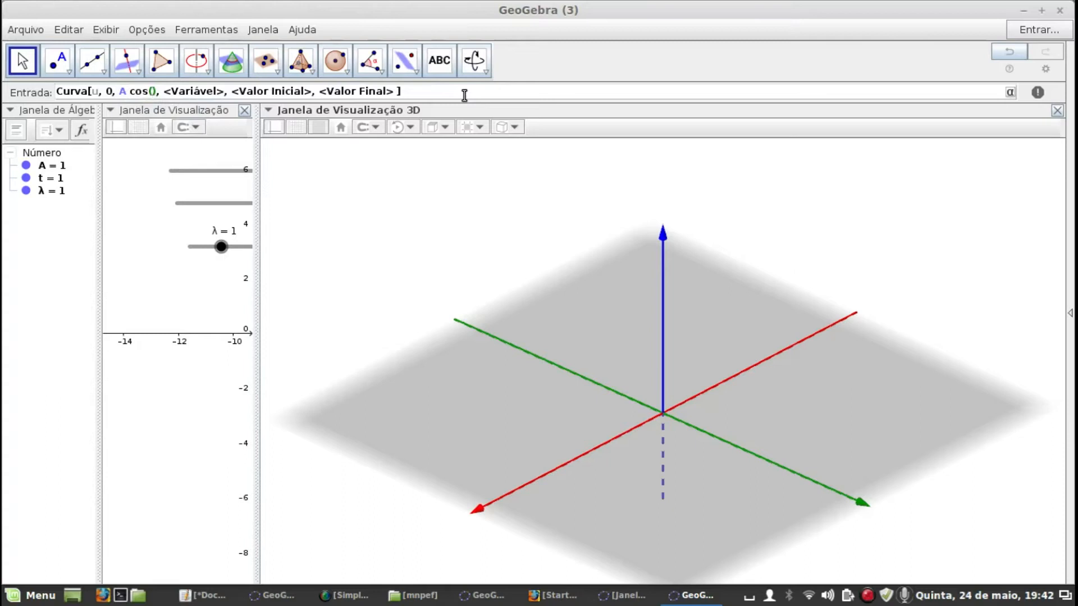
type("2")
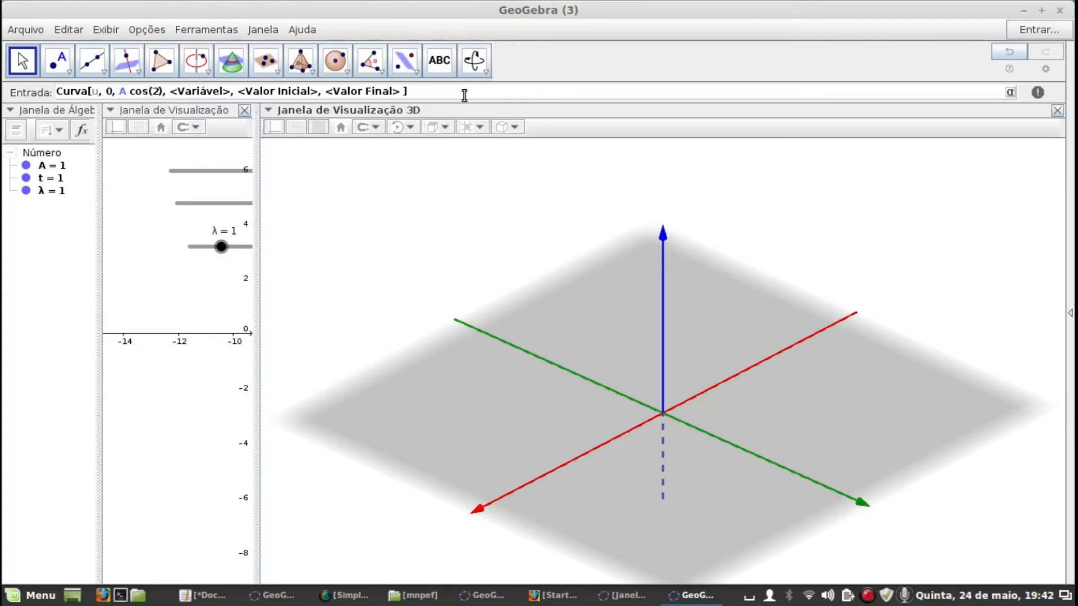
type("*pi*t")
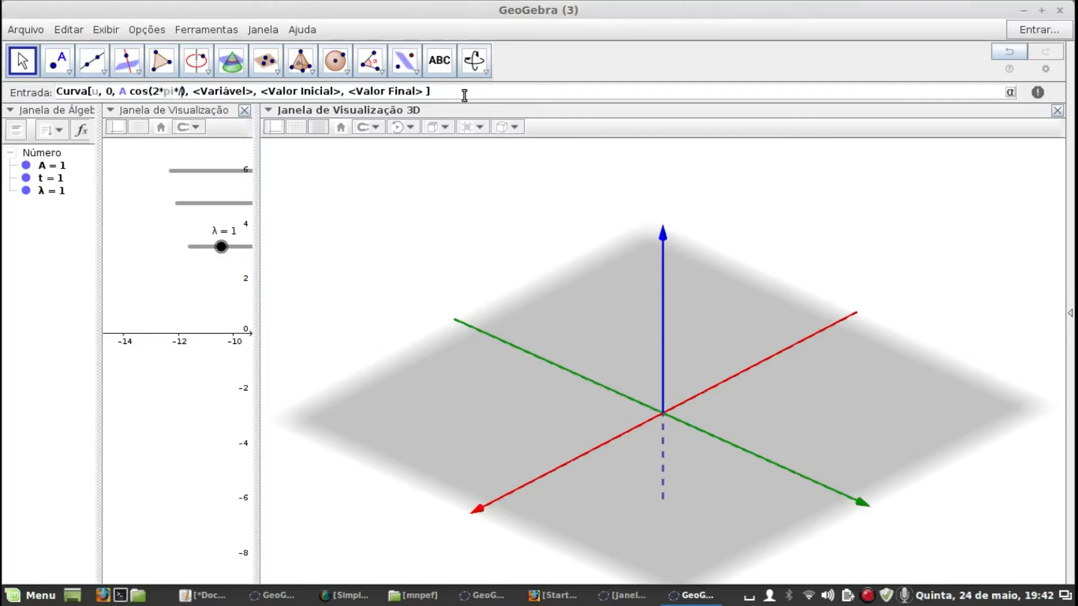
key("BackSpace")
type("0")
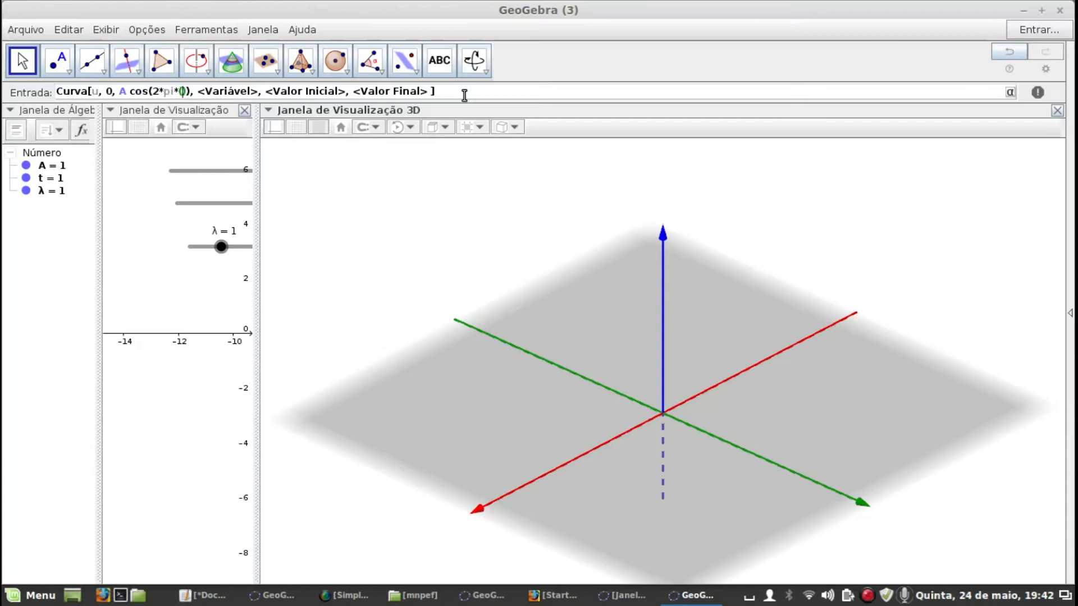
type("u")
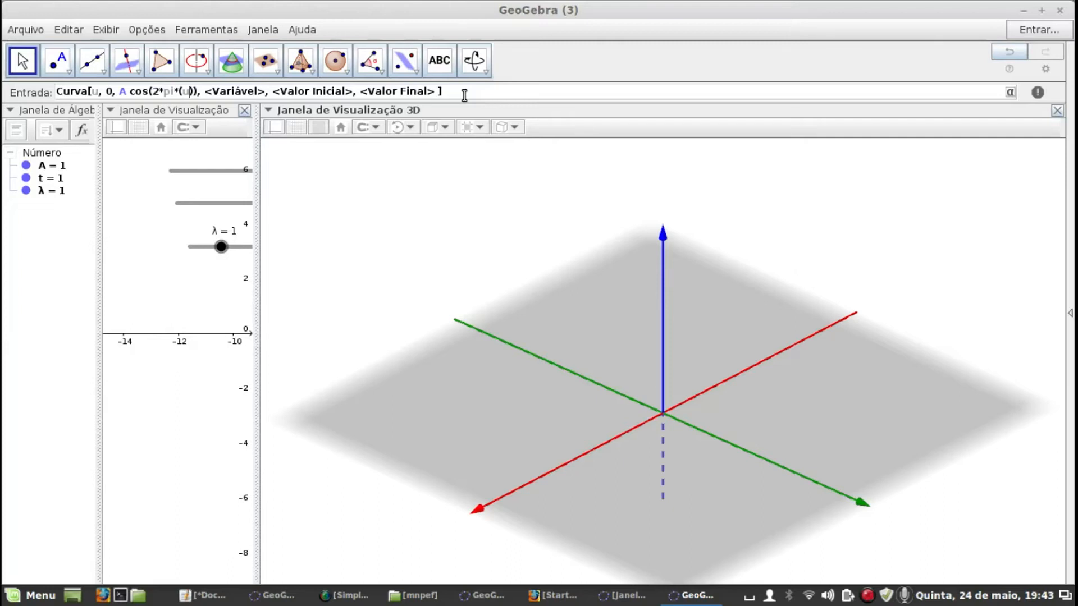
type("-")
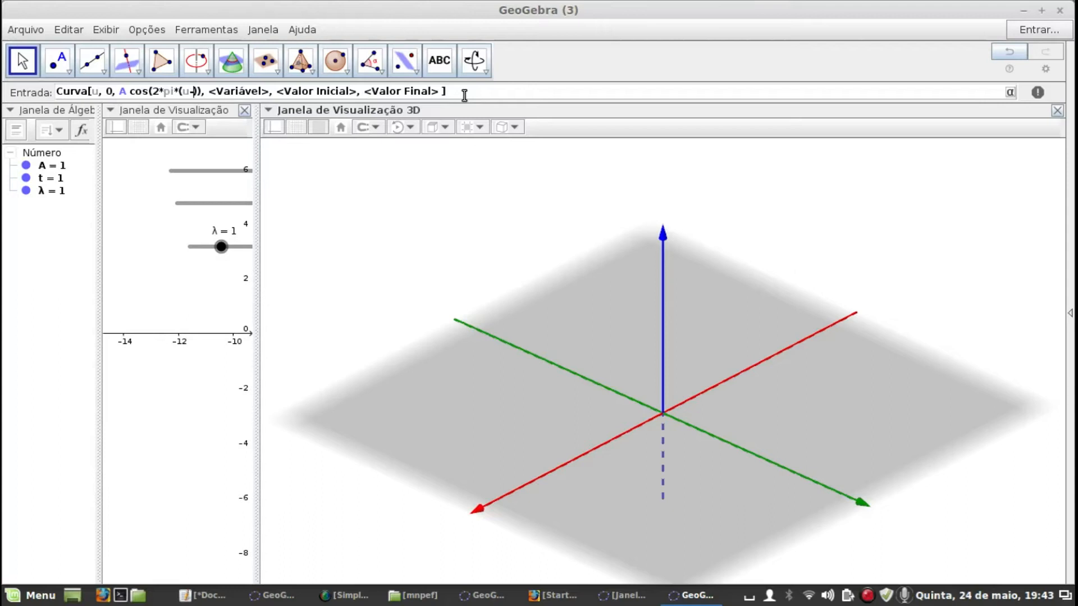
type("3")
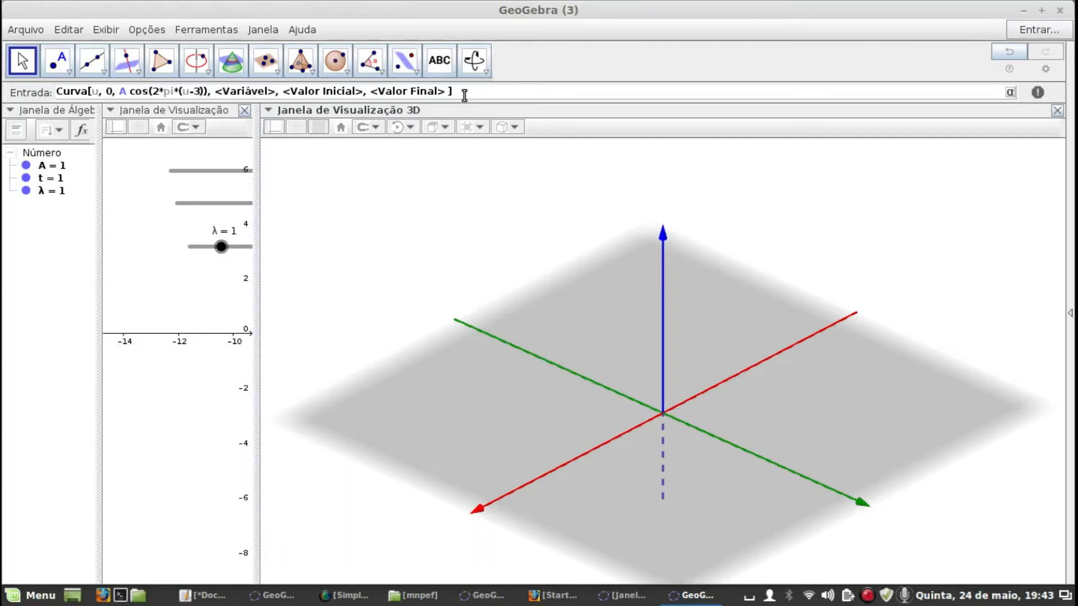
type("*t")
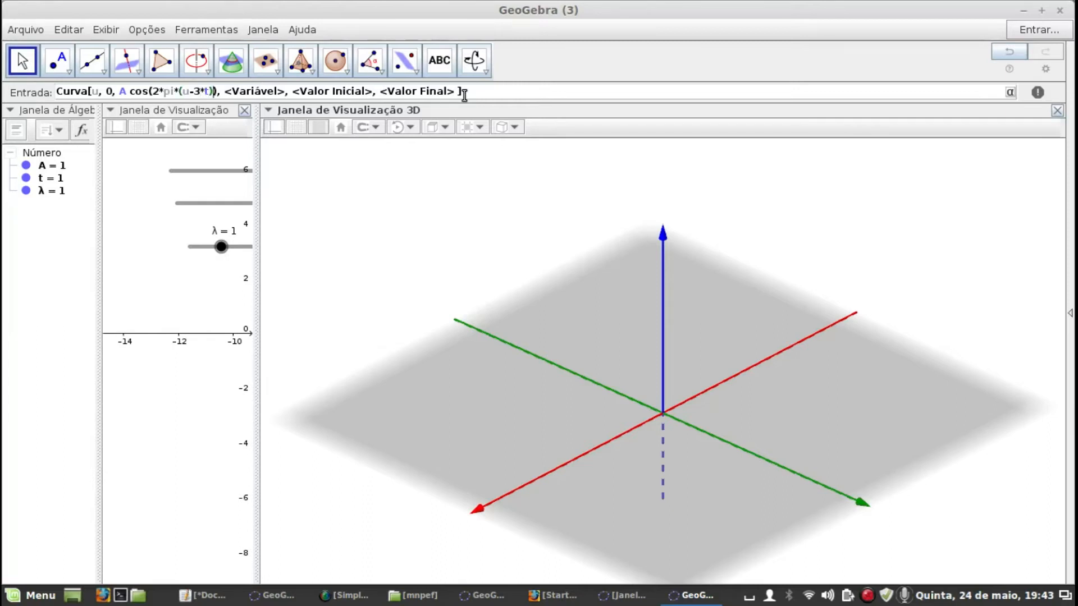
type(")/")
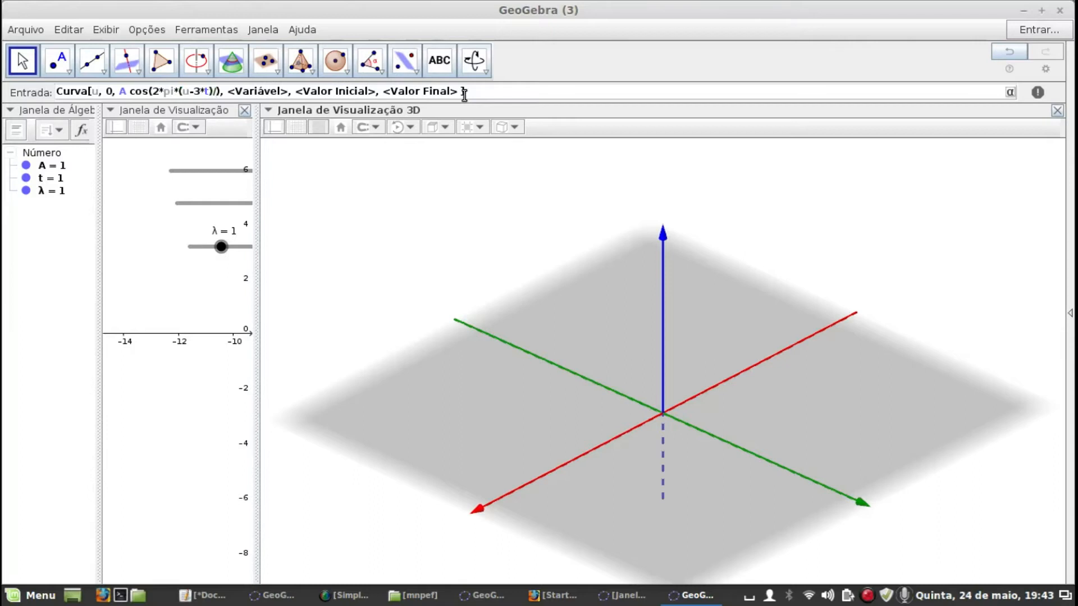
left_click(1011, 93)
left_click(1009, 112)
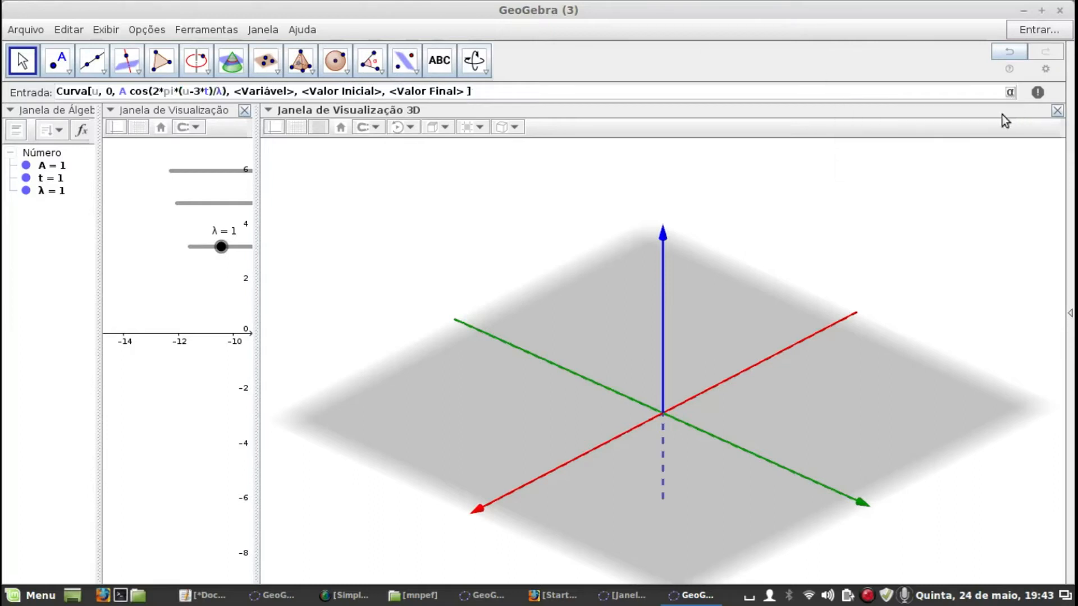
- Set the curve's variable to u, with initial value -4 pi and final value 4 pi
left_click(234, 91)
left_click_drag(234, 92, 291, 91)
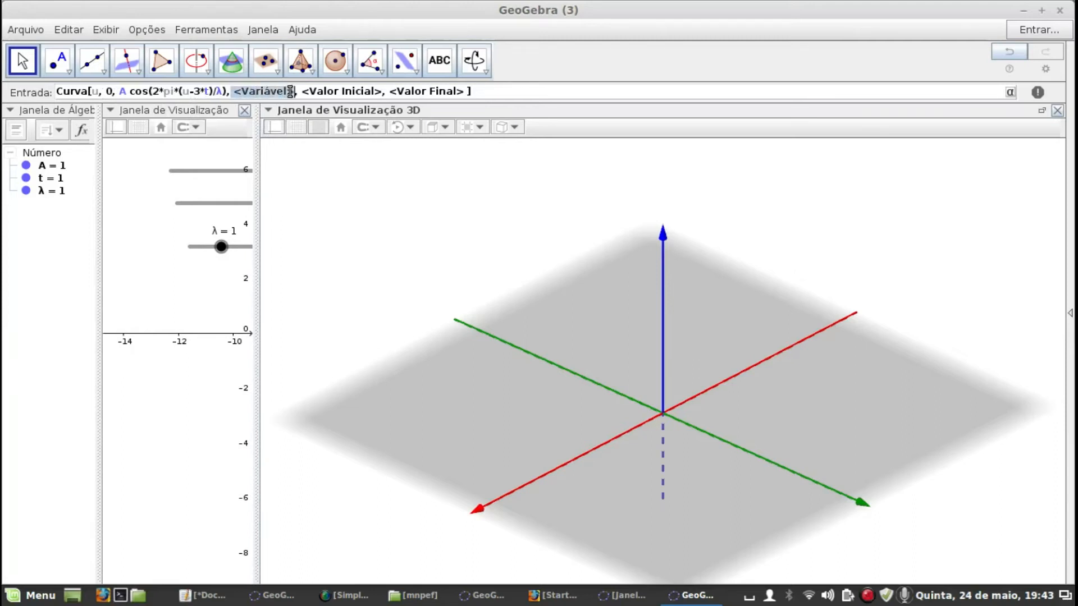
type("u")
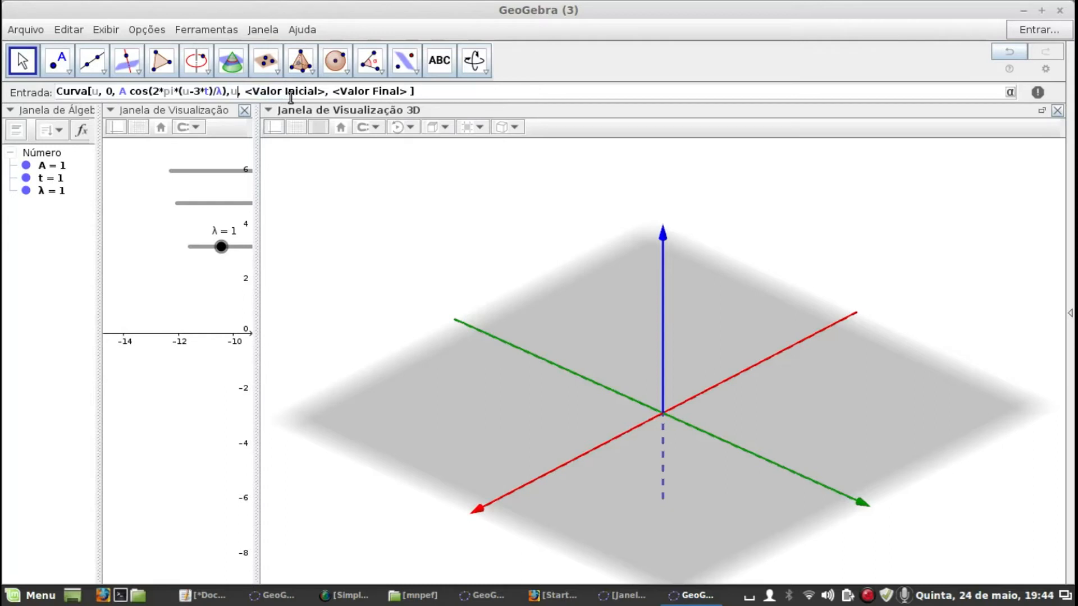
key("Tab")
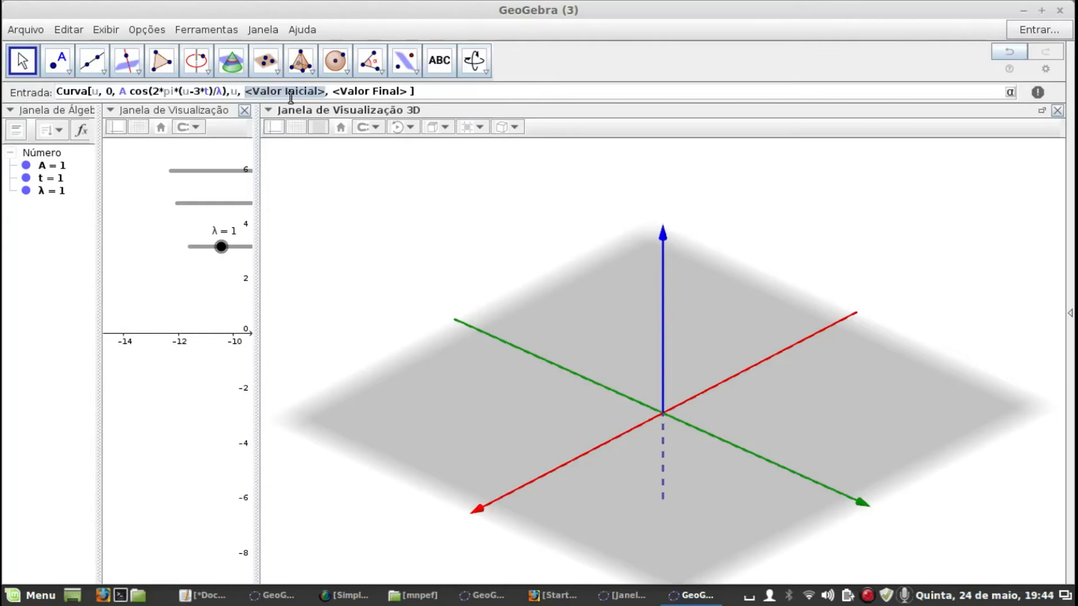
type("-")
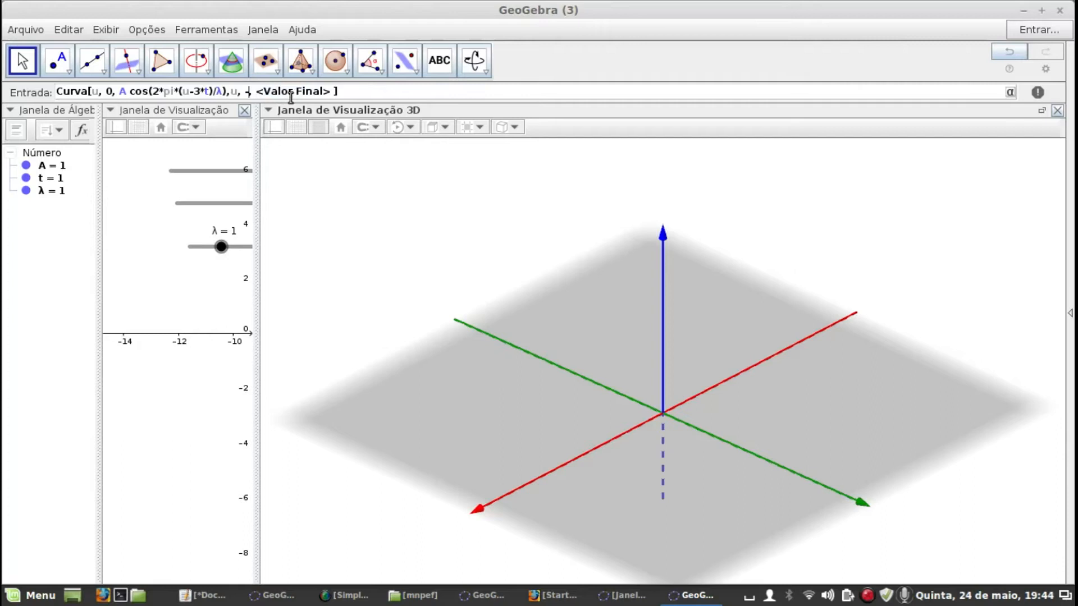
type("4 pi")
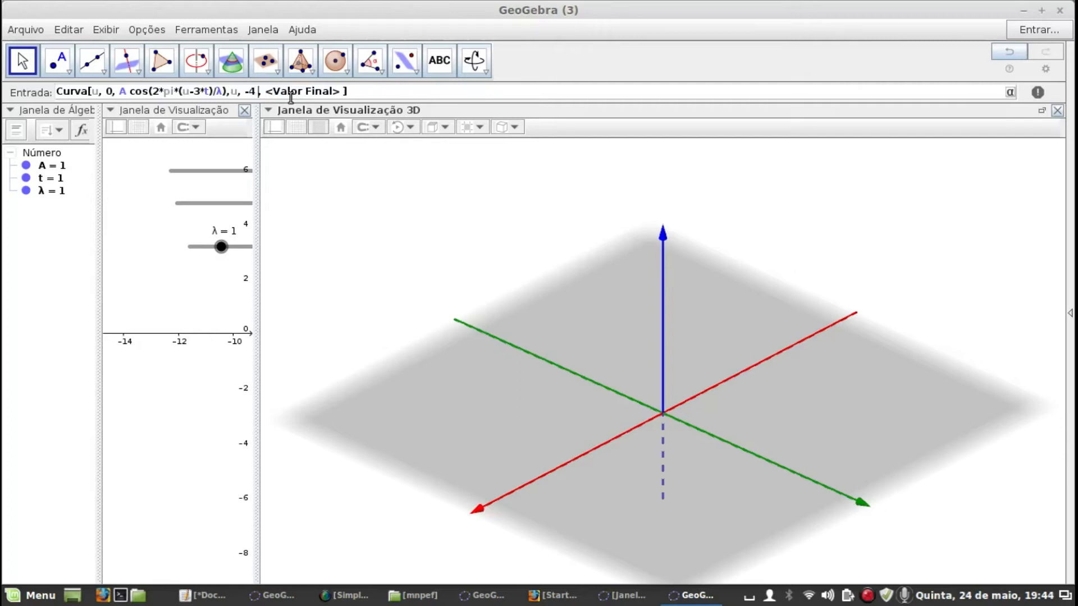
key("Tab")
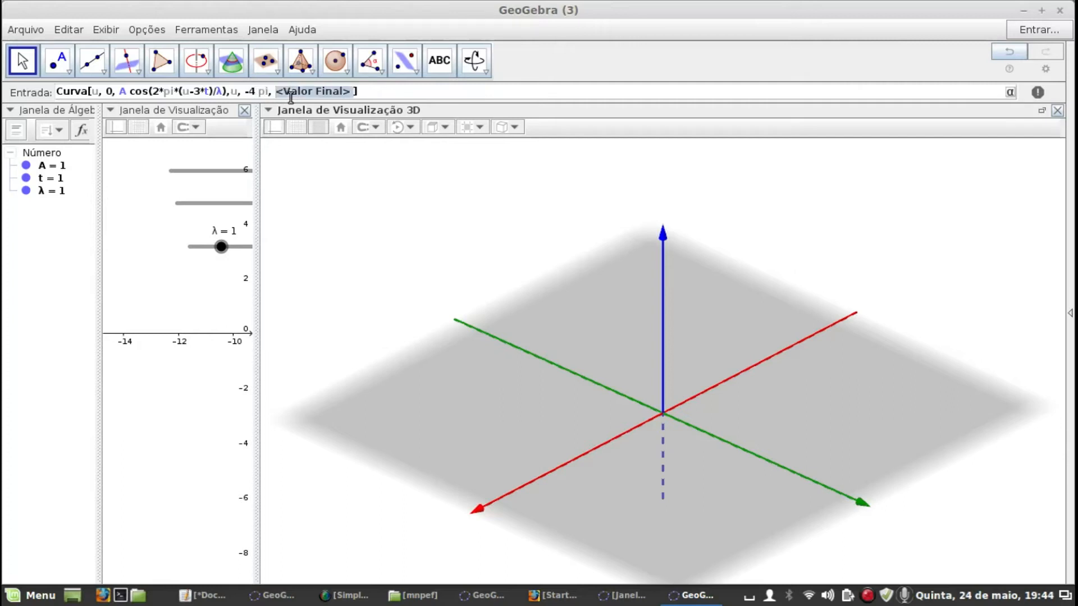
type("4 p")
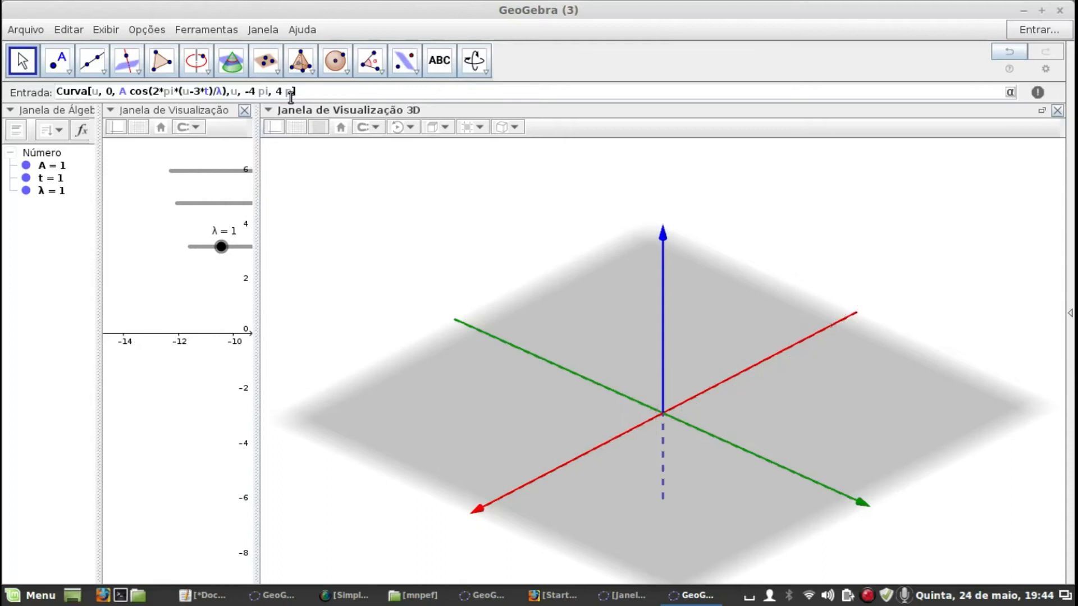
type("i")
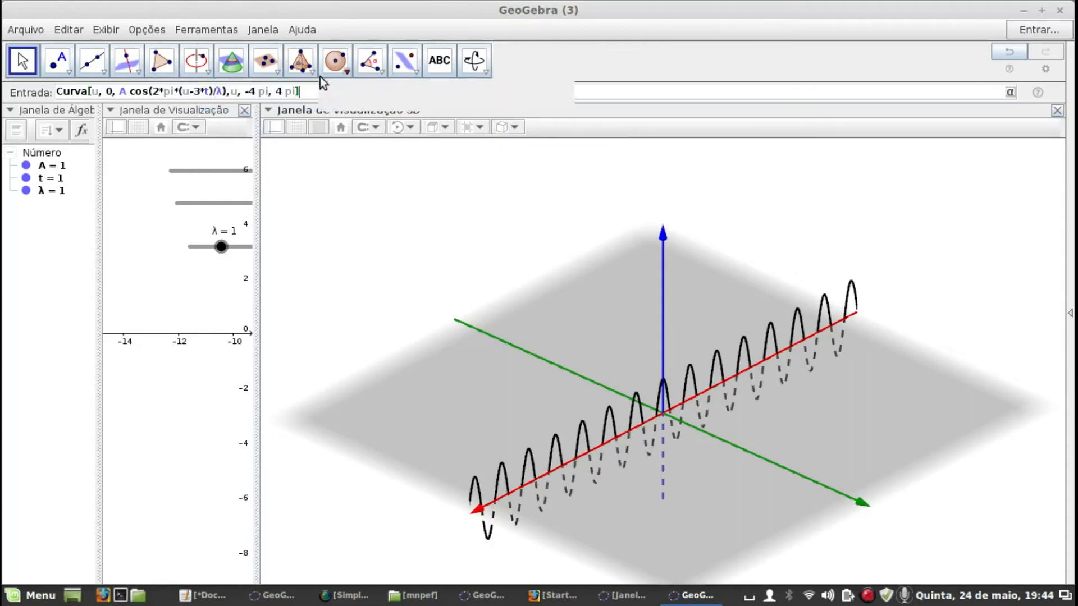
- Copy the completed Curva command text and create the parametric curve from it
left_click_drag(205, 80, 48, 82)
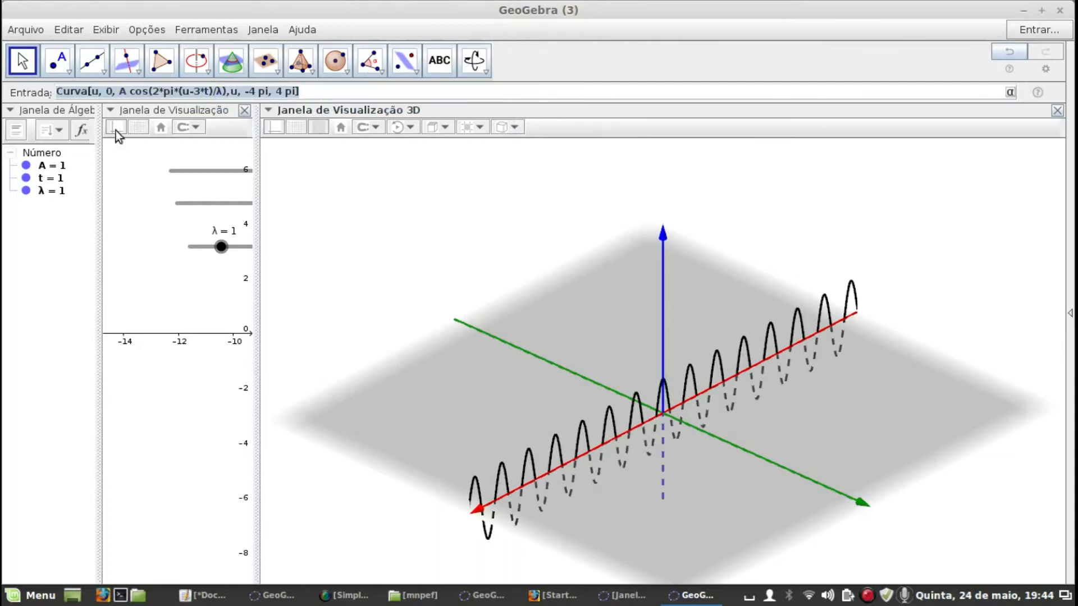
key("ctrl+c")
left_click(338, 93)
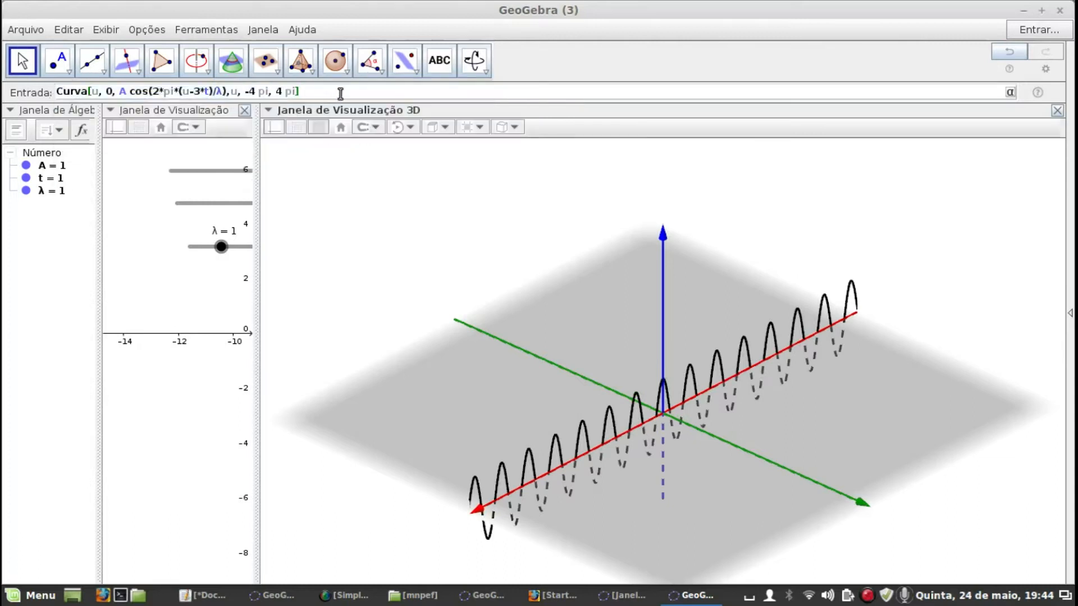
key("Return")
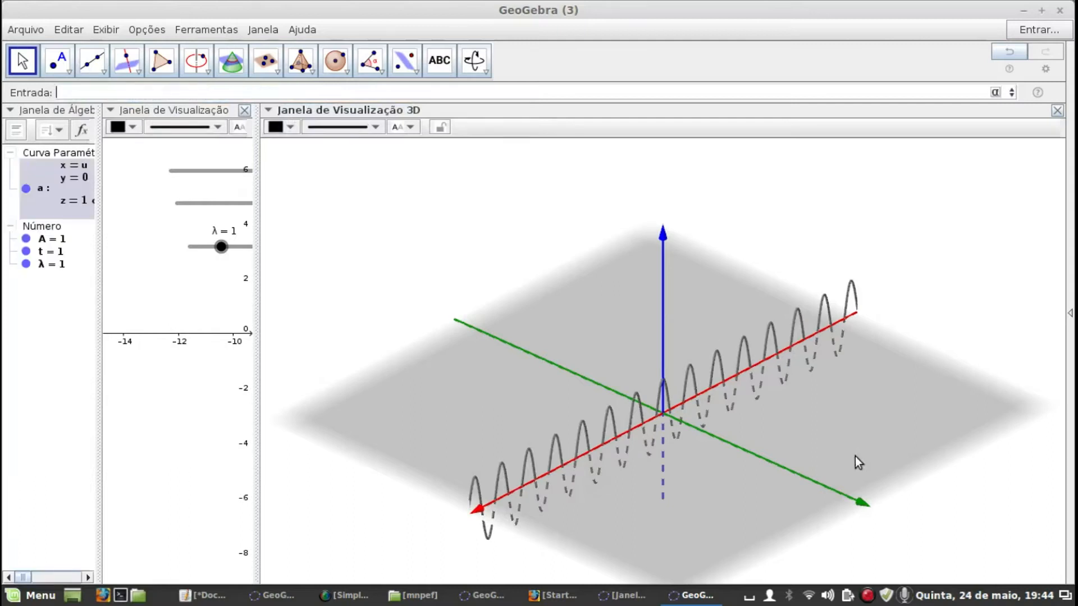
- Set the new parametric curve's colour to blue
left_click(293, 128)
left_click(374, 144)
- Recall the previous Curva command and remove its 0 so that A cos(2*pi*(u-3*t)/λ) is the second expression
left_click(111, 92)
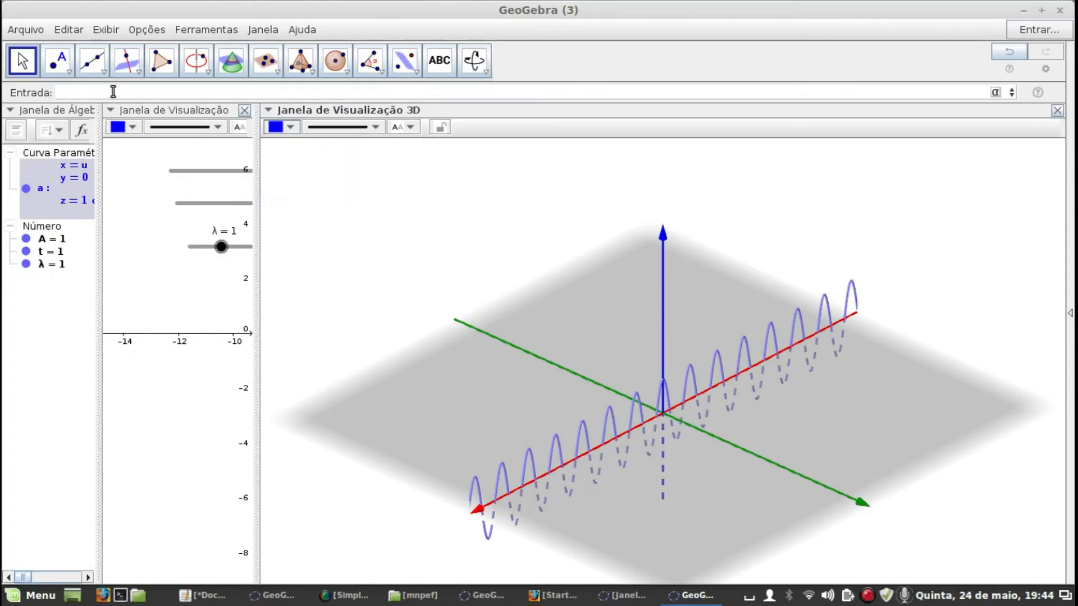
key("Up")
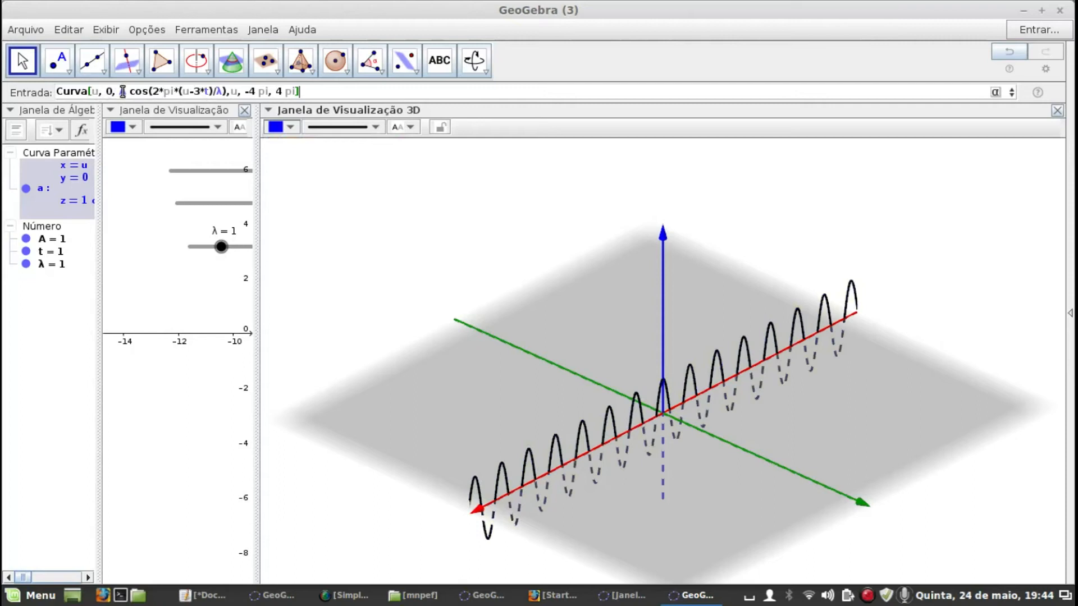
left_click(215, 95)
key("BackSpace")
key("BackSpace")
key("BackSpace")
key("Return")
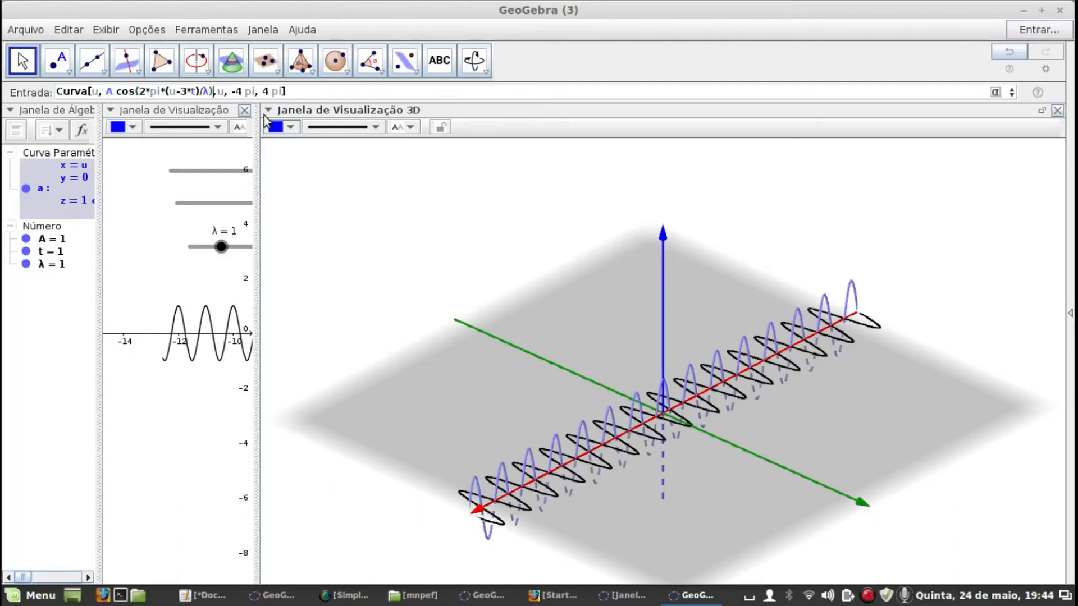
- Insert 0 as the third expression before the variable u and create the second parametric curve
type(",")
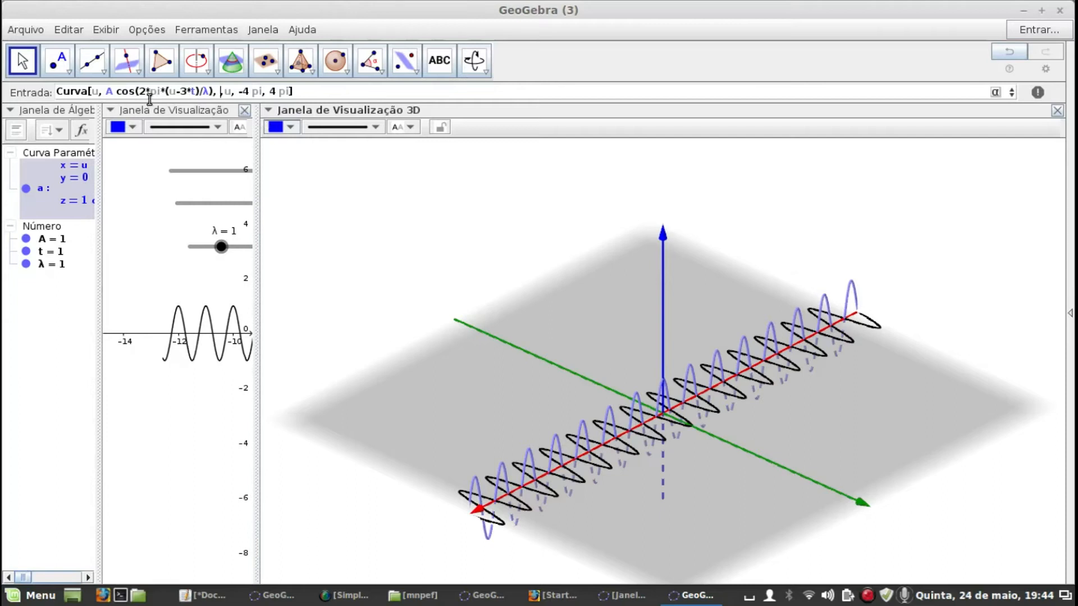
type(",")
type("0,")
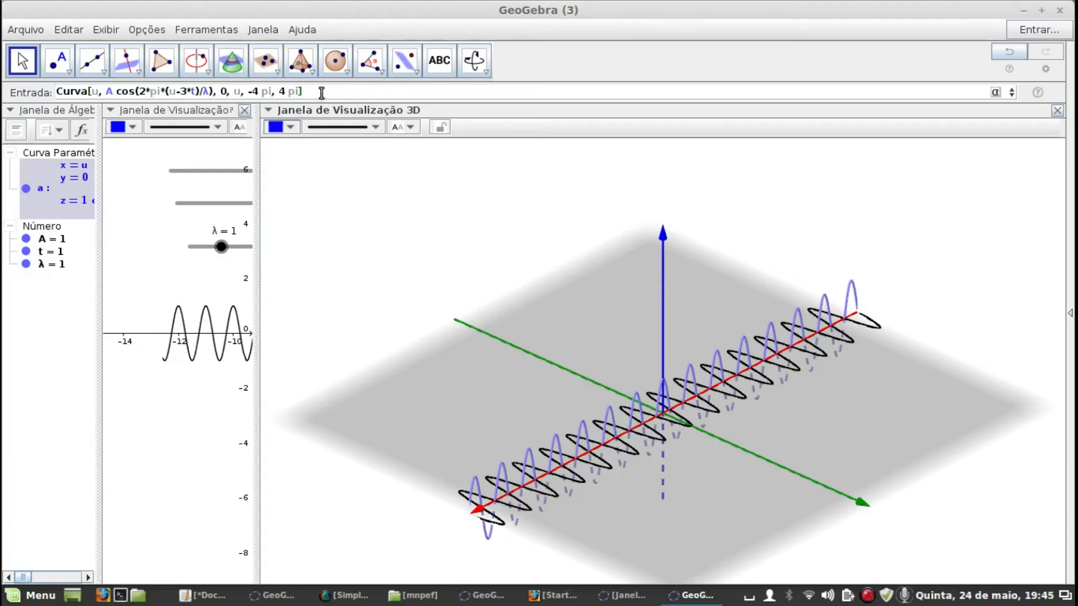
key("Return")
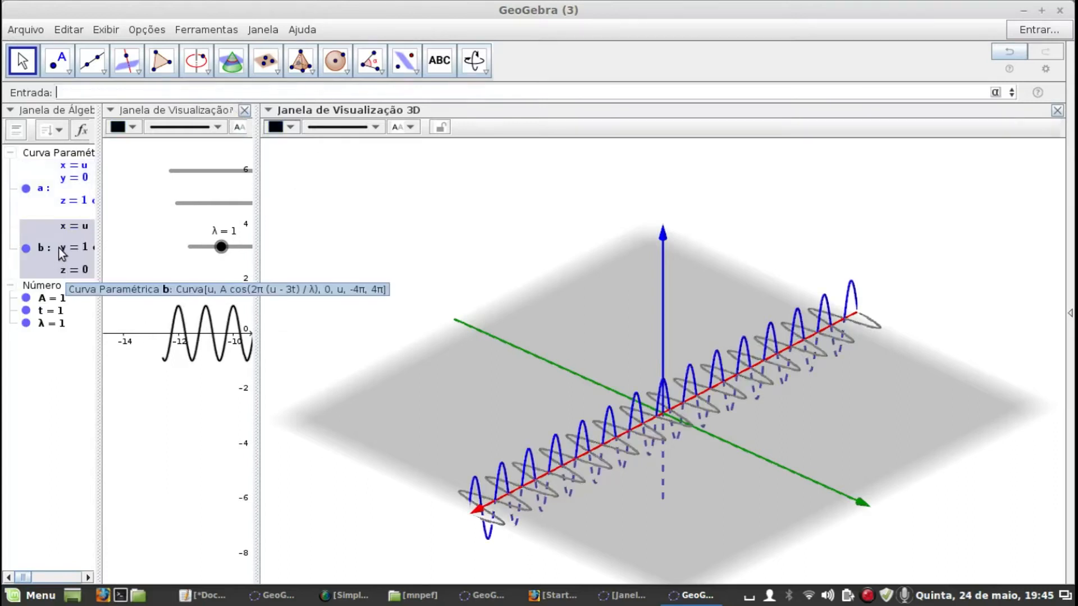
- Set the second parametric curve's colour to red and look at both waves from different angles
left_click(292, 132)
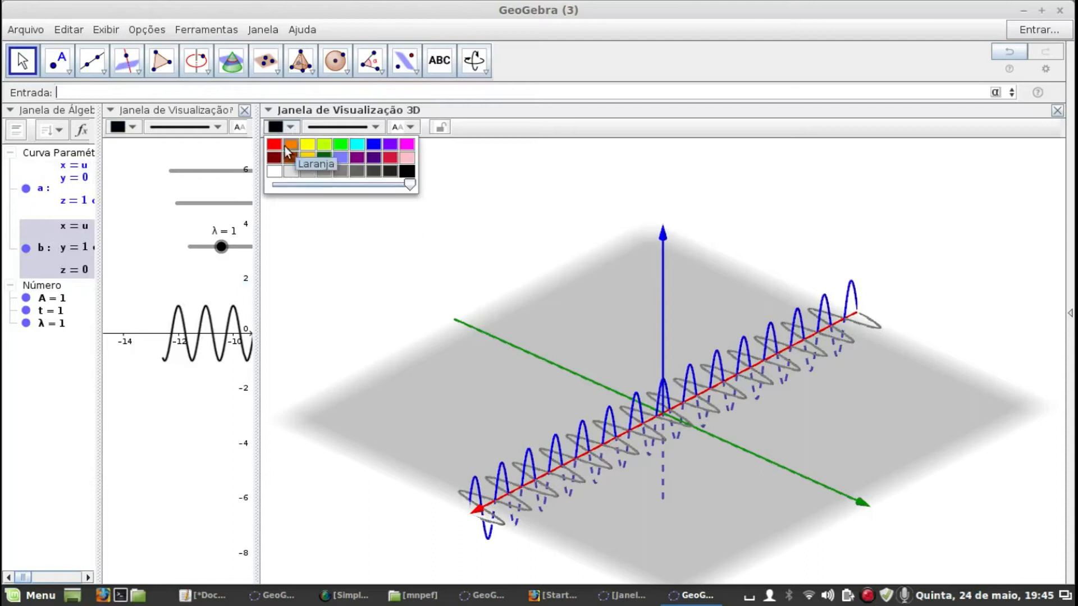
left_click(276, 147)
mouse_move(702, 473)
left_mouse_down()
mouse_move(708, 498)
mouse_move(733, 480)
mouse_move(768, 489)
mouse_move(523, 476)
mouse_move(536, 497)
mouse_move(635, 500)
mouse_move(628, 480)
mouse_move(618, 509)
mouse_move(555, 486)
mouse_move(540, 463)
mouse_move(536, 488)
mouse_move(584, 507)
mouse_move(608, 484)
mouse_move(523, 488)
mouse_move(513, 449)
mouse_move(522, 482)
mouse_move(569, 508)
mouse_move(635, 496)
mouse_move(632, 467)
mouse_move(616, 482)
mouse_move(643, 487)
mouse_move(610, 485)
left_mouse_up()
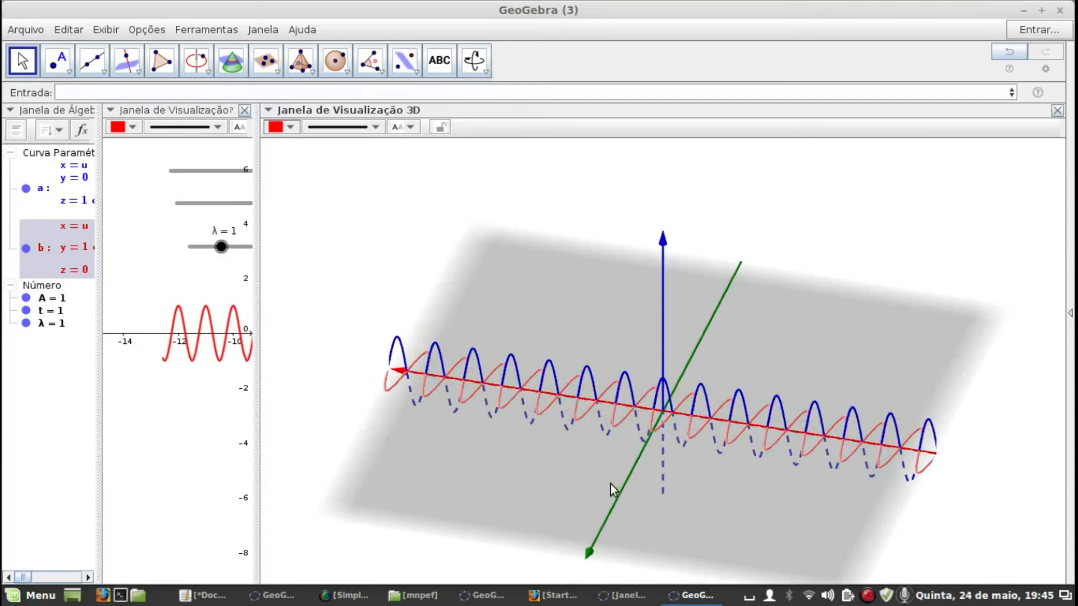
left_click_drag(545, 468, 588, 453)
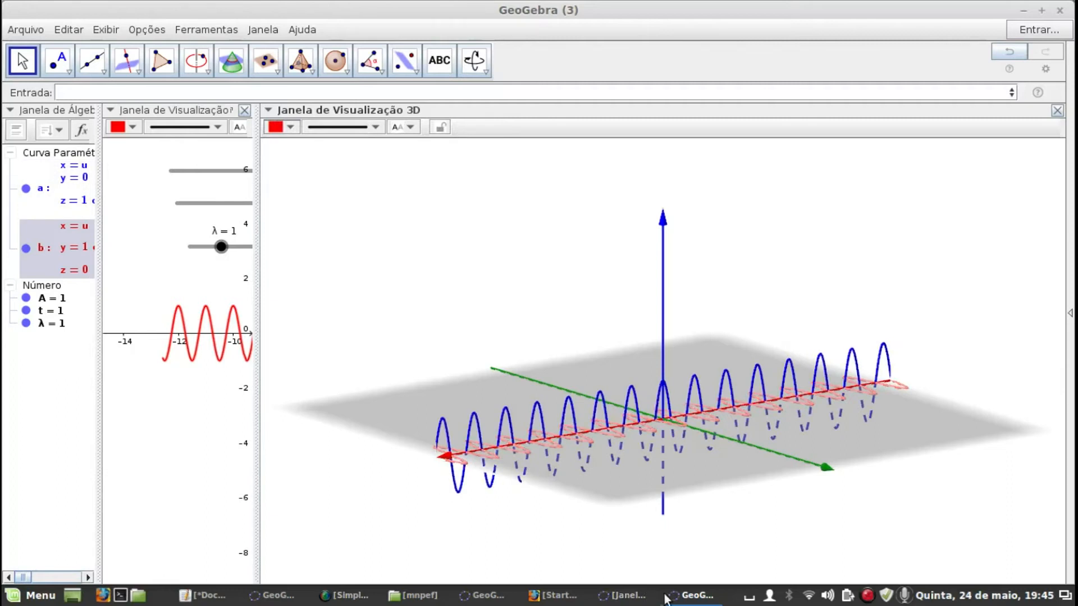
- Examine the curve definitions and vector lists in the other open GeoGebra example windows, then return to the GeoGebra (3) window
left_click(646, 598)
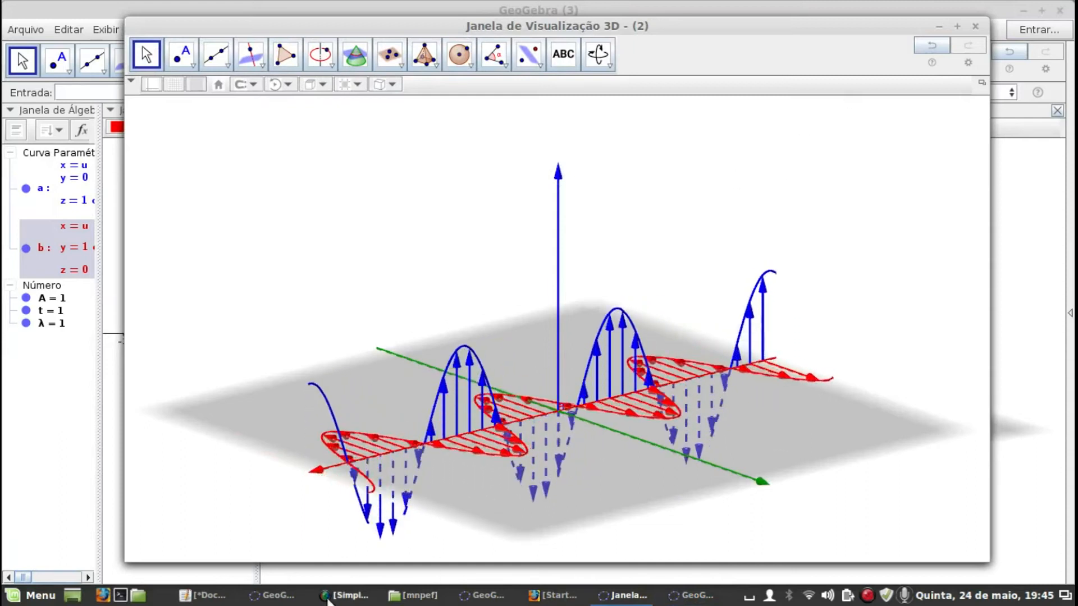
left_click(261, 602)
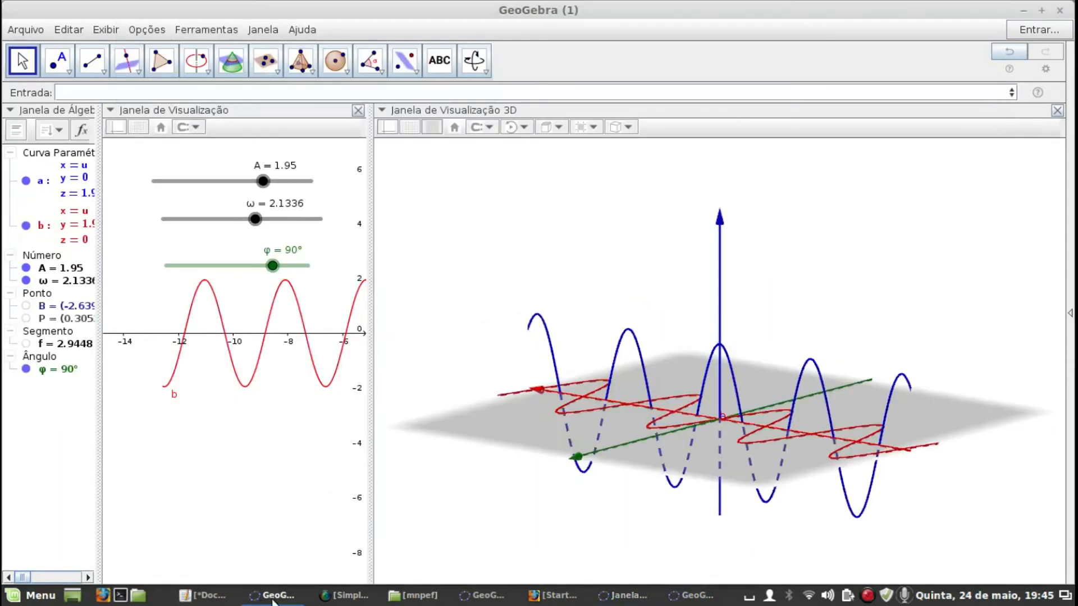
left_click(272, 598)
left_click(272, 597)
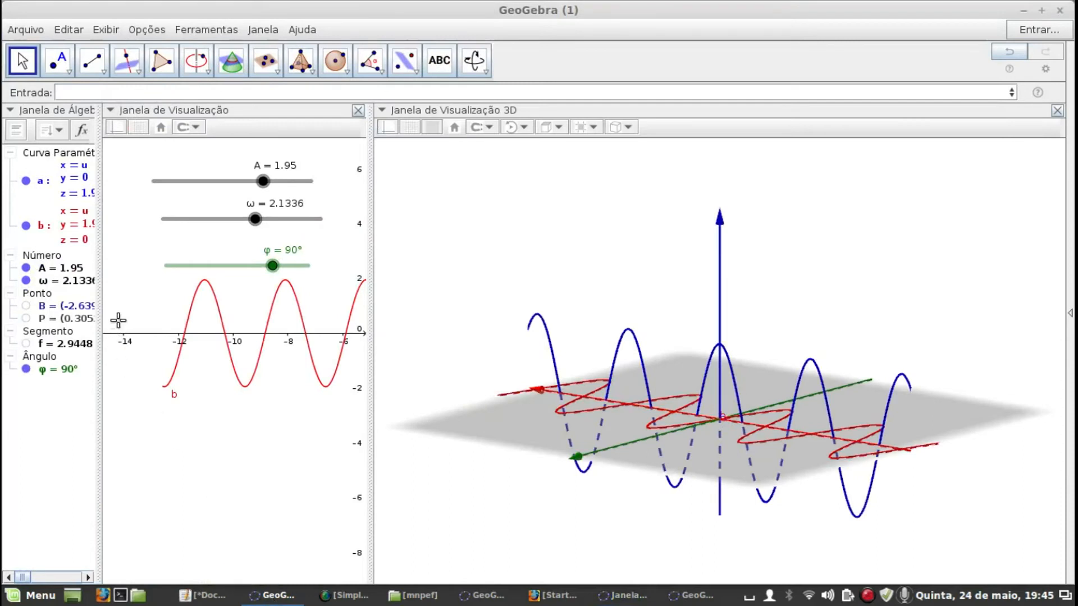
left_click_drag(100, 213, 204, 220)
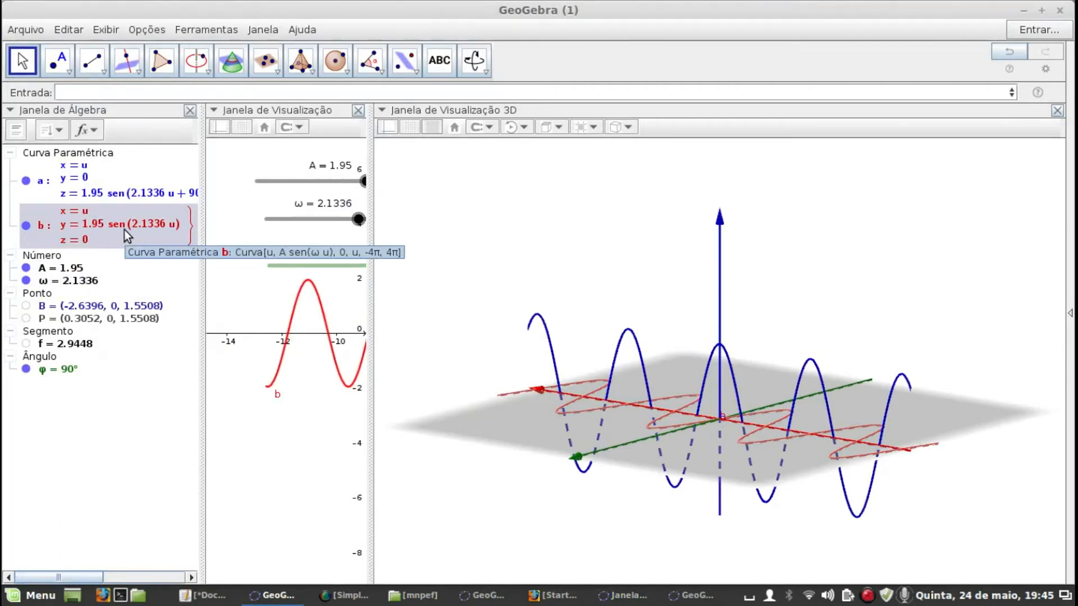
left_click(115, 189)
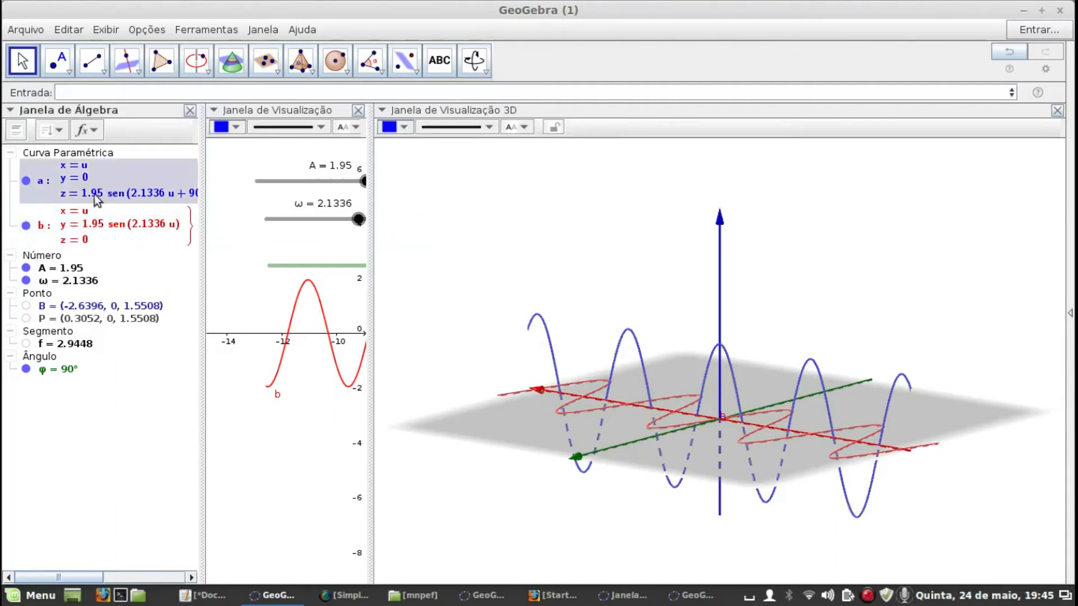
left_click(187, 221, "ctrl")
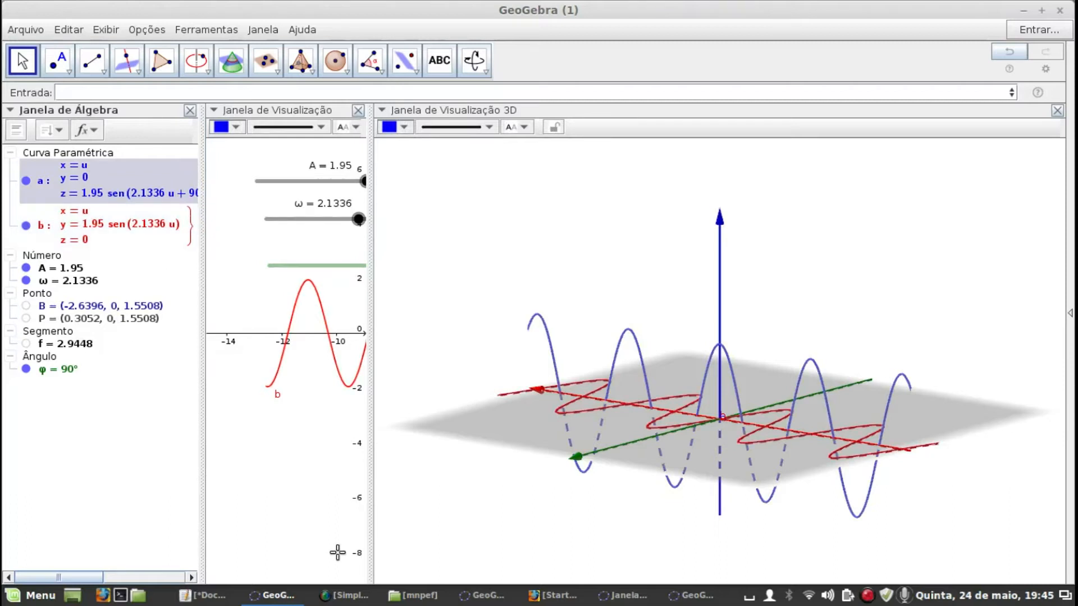
left_click(483, 595)
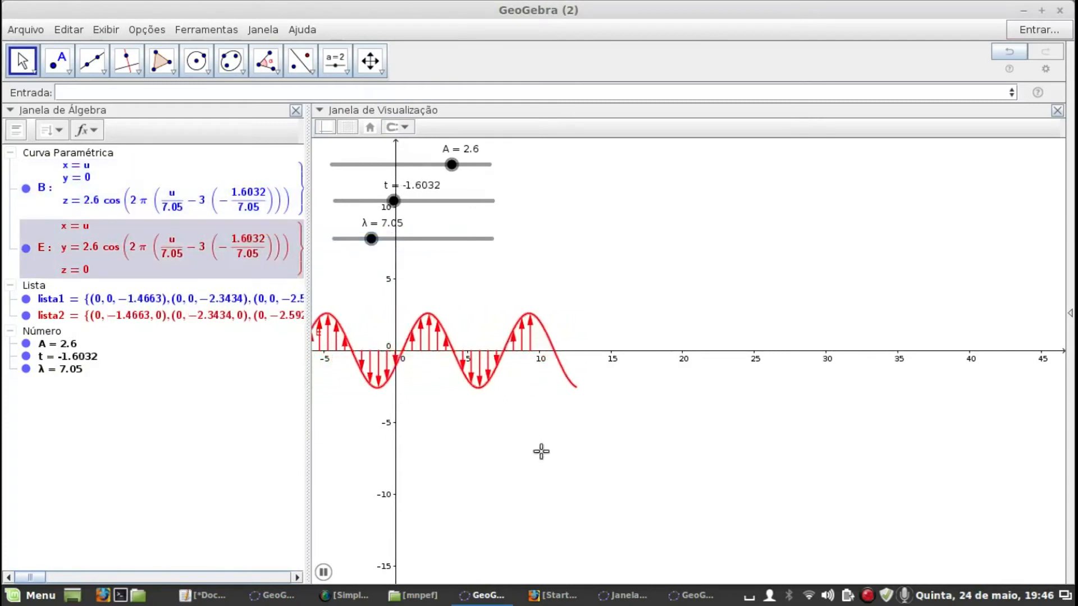
left_click(621, 595)
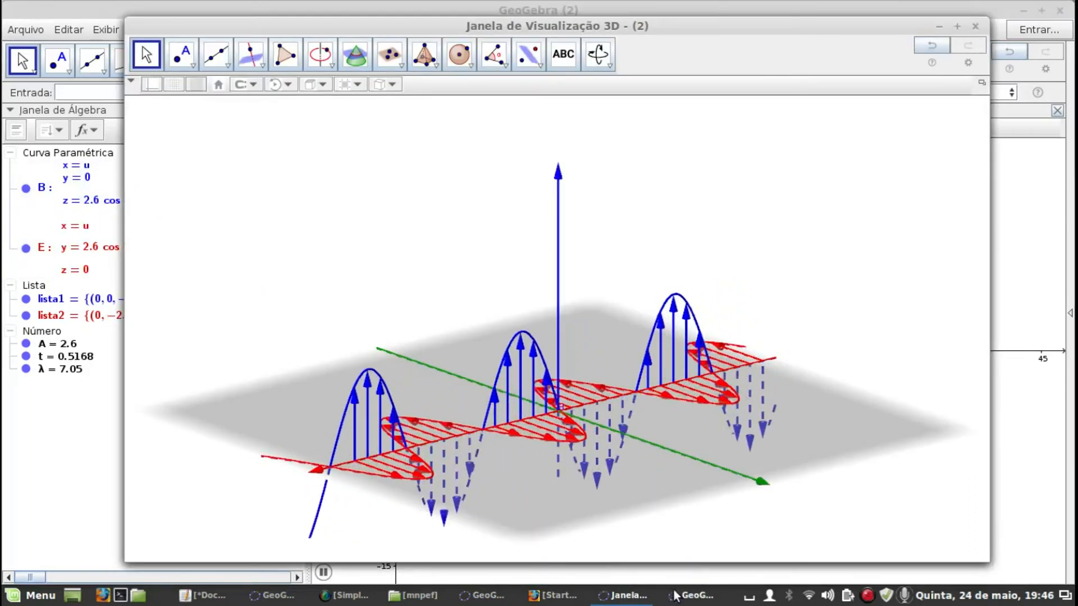
left_click(691, 595)
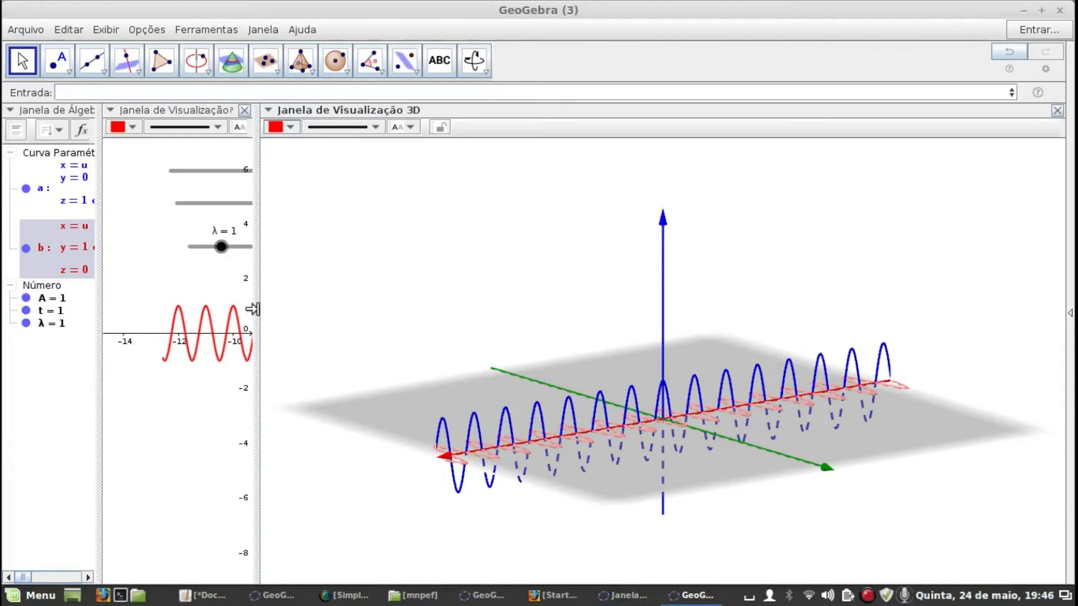
- Widen the 2D graphics view to uncover the sliders and set t to -1.9664 and λ to 2.8
left_click_drag(332, 328, 406, 332)
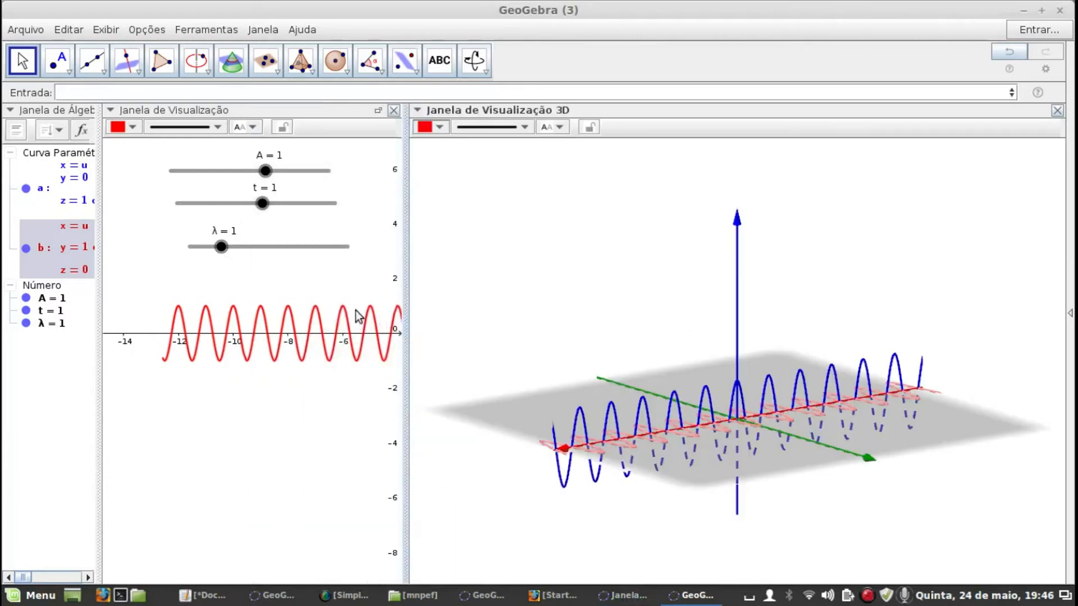
mouse_move(261, 209)
left_mouse_down()
mouse_move(208, 214)
mouse_move(260, 214)
mouse_move(243, 215)
left_mouse_up()
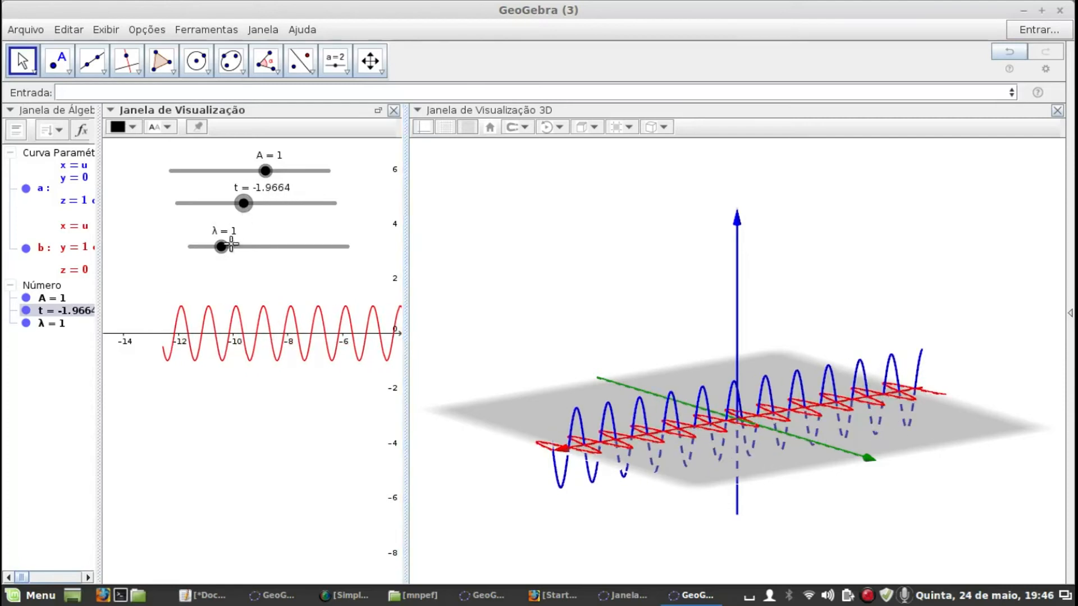
left_click_drag(222, 249, 279, 259)
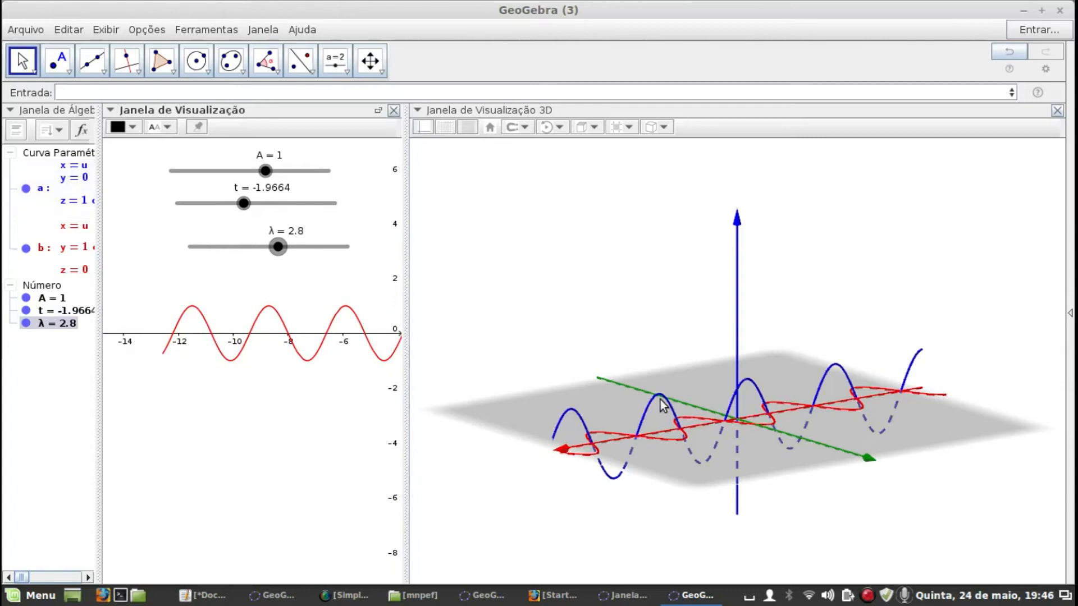
mouse_move(761, 467)
left_mouse_down()
mouse_move(777, 486)
mouse_move(811, 486)
mouse_move(840, 460)
mouse_move(801, 480)
mouse_move(751, 482)
mouse_move(754, 461)
mouse_move(750, 476)
left_mouse_up()
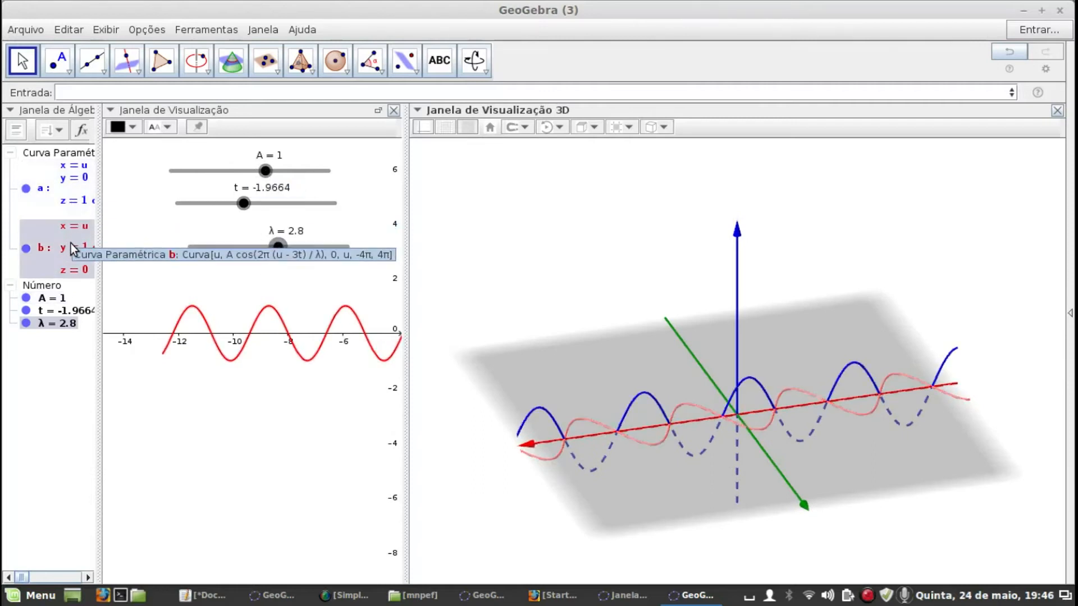
mouse_move(857, 473)
left_mouse_down()
mouse_move(809, 481)
mouse_move(858, 478)
left_mouse_up()
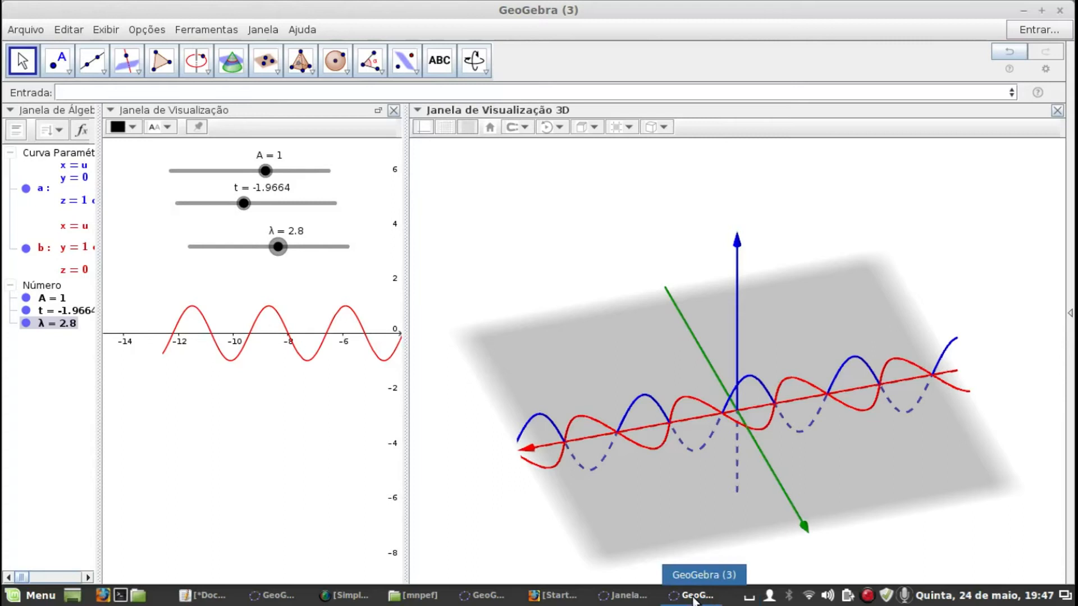
- Copy A cos(2π (u - 3t) / λ, without its final closing parenthesis, from the red curve's definition and close the definition
double_click(78, 248)
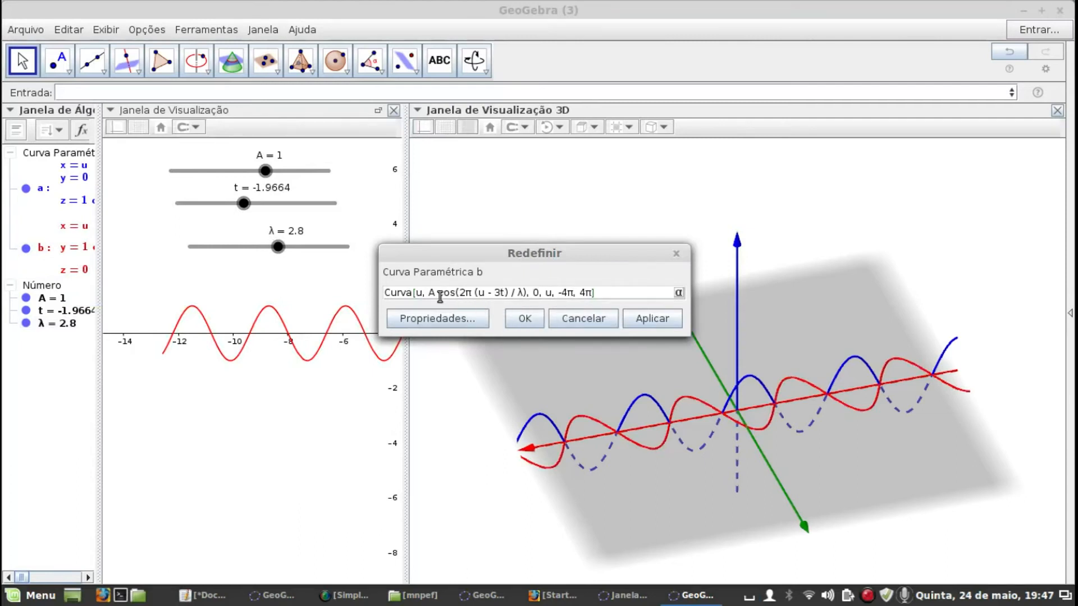
left_click_drag(431, 294, 525, 293)
key("ctrl+c")
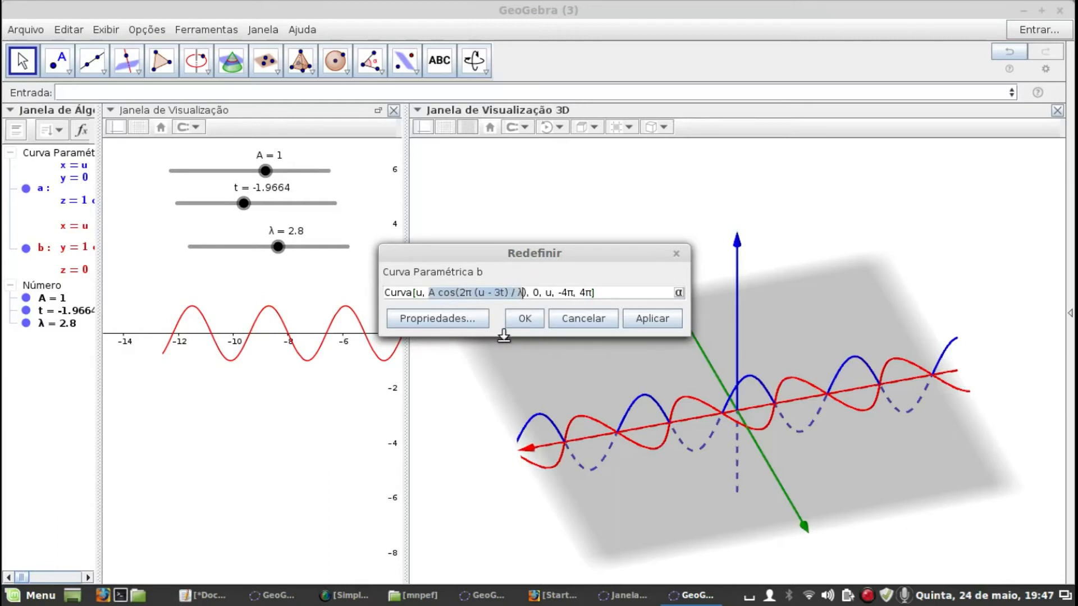
left_click(536, 321)
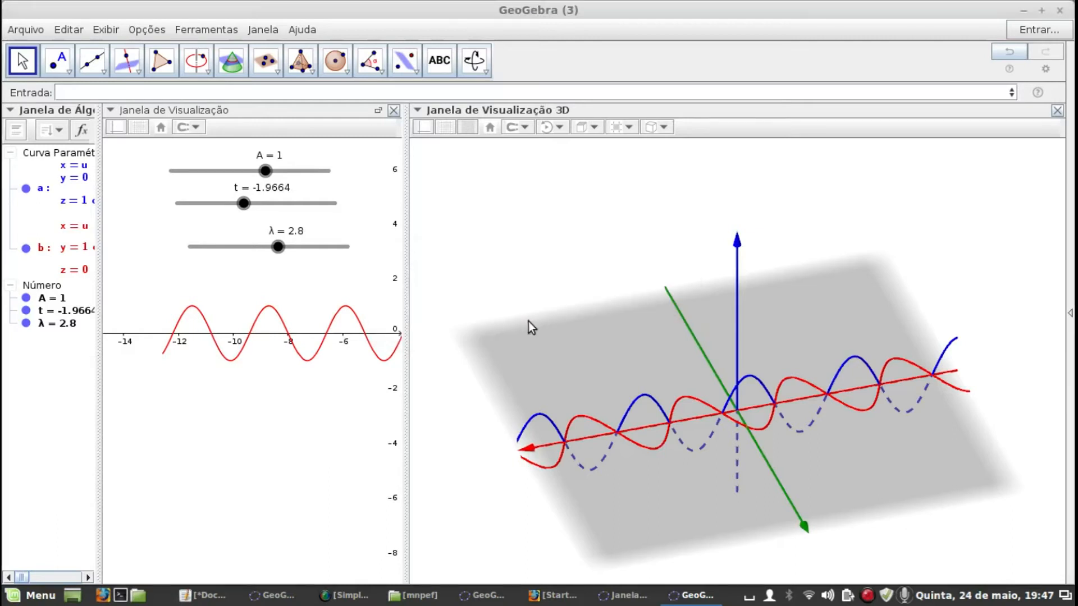
- Start a Sequência command in the form with an increment, using Vetor with initial and final points as its expression
left_click(168, 92)
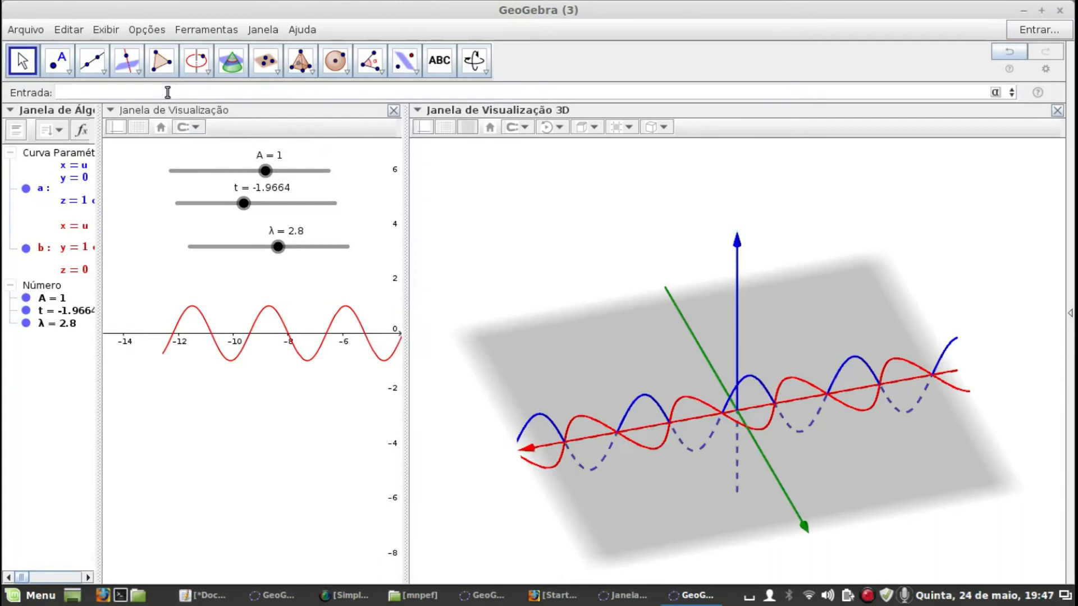
type("seq")
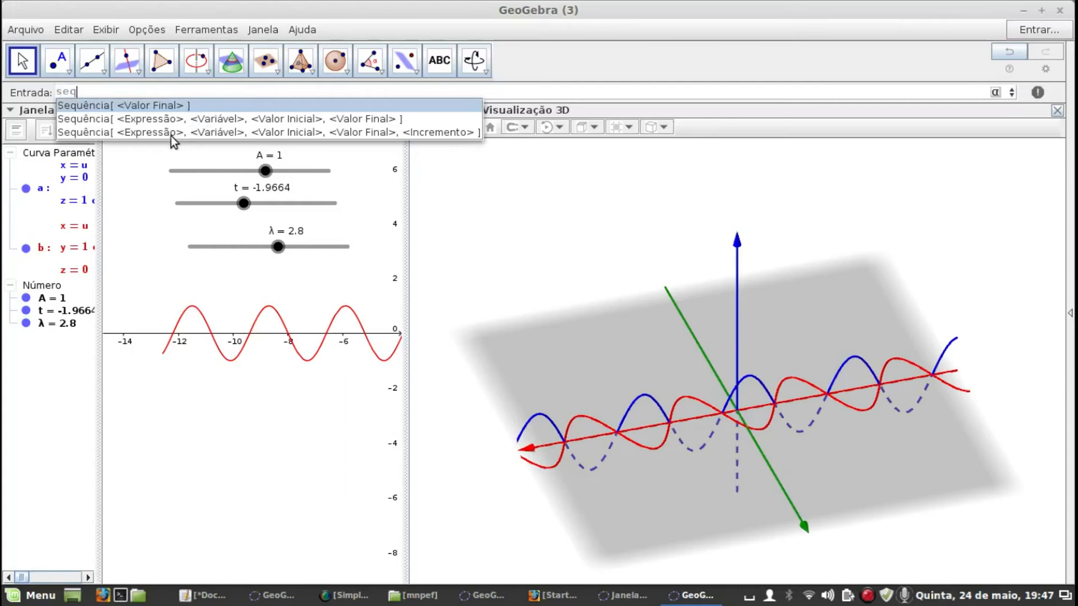
left_click(101, 133)
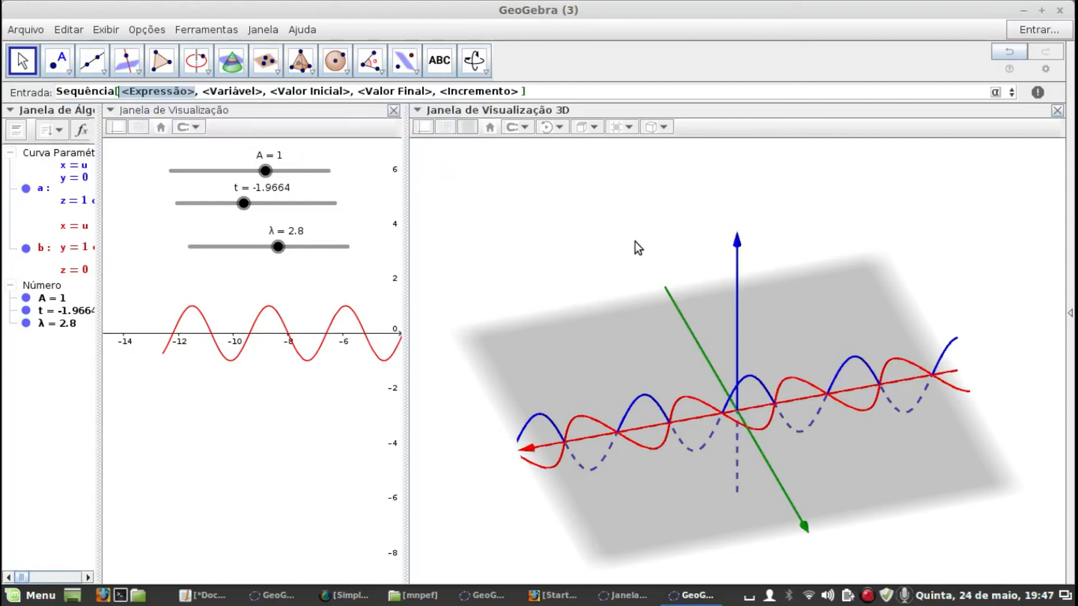
type("Vetor")
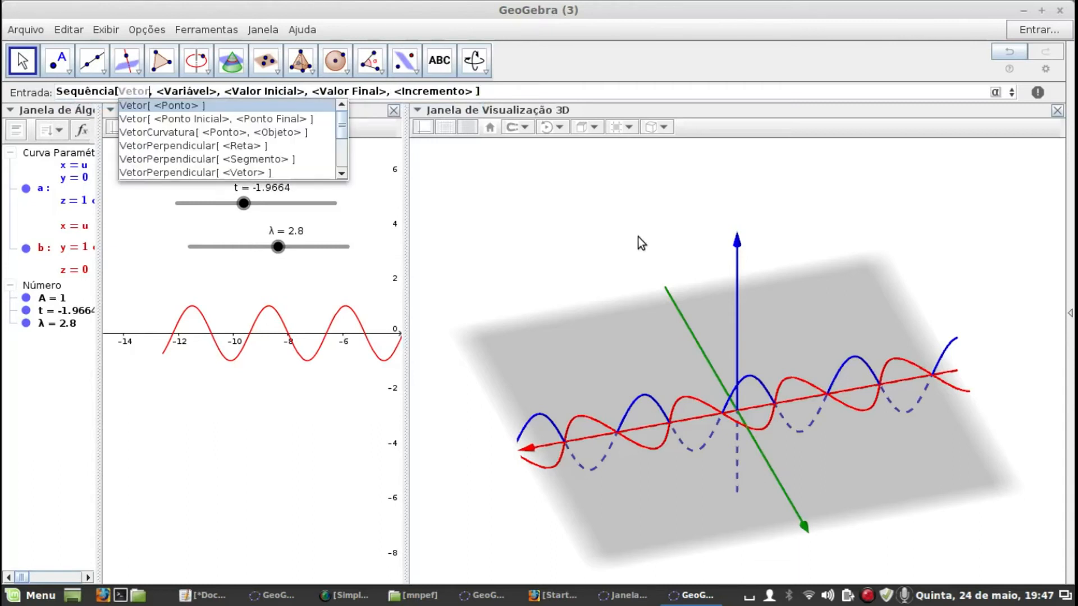
left_click(258, 119)
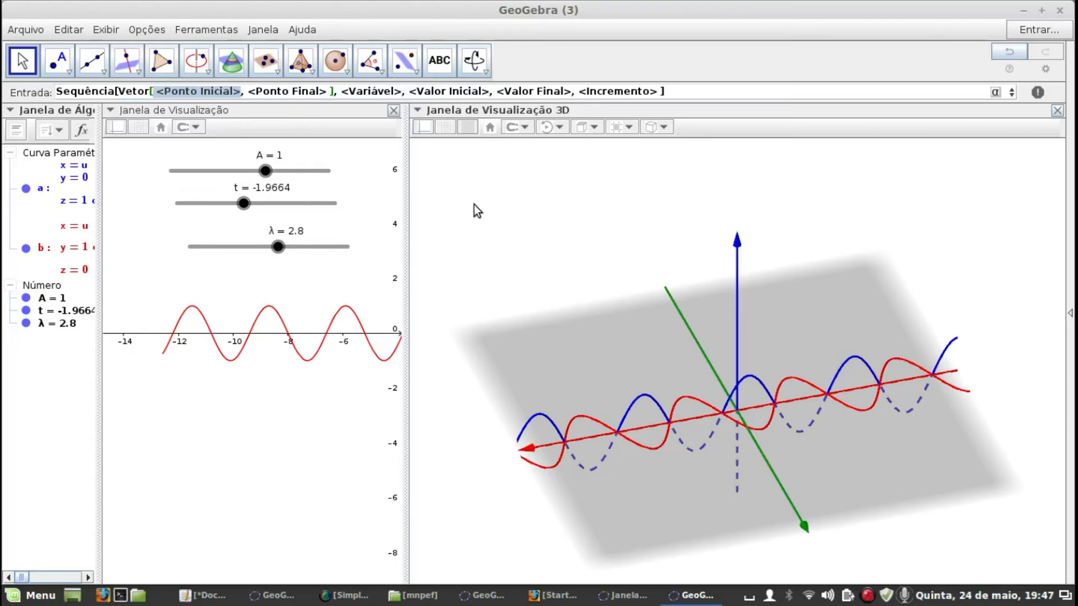
- Enter (u,0,0) as the vector's initial point in the Sequência command
type("0")
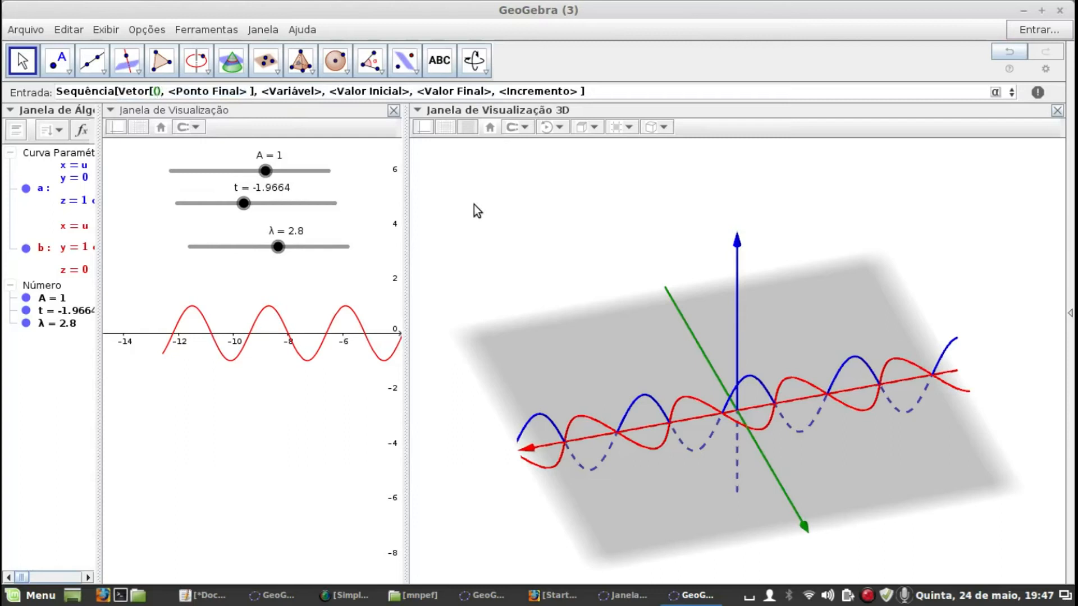
type("u,00")
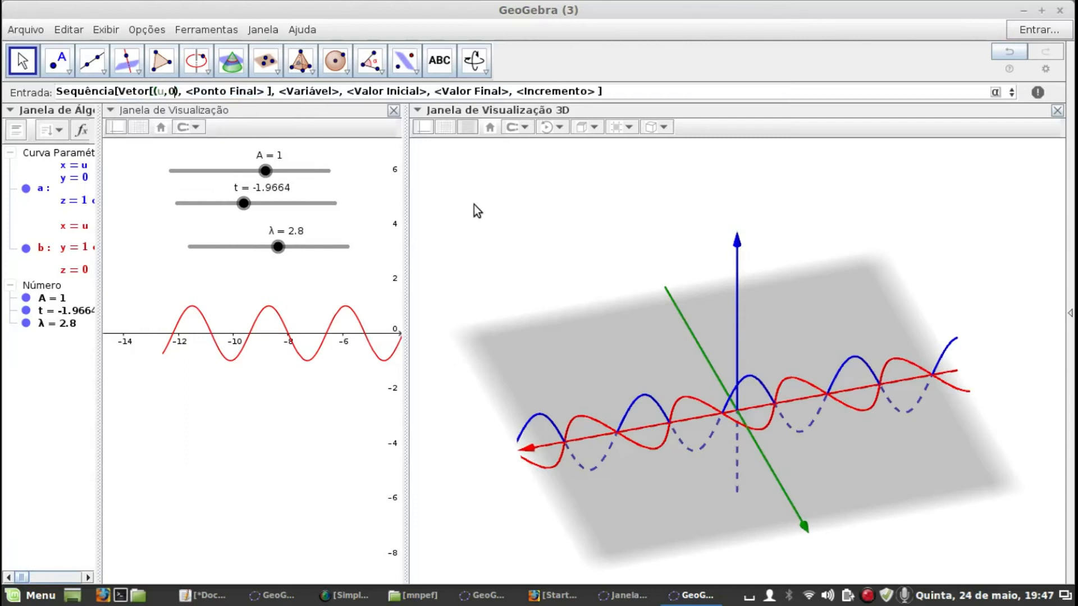
key("BackSpace")
type(",0")
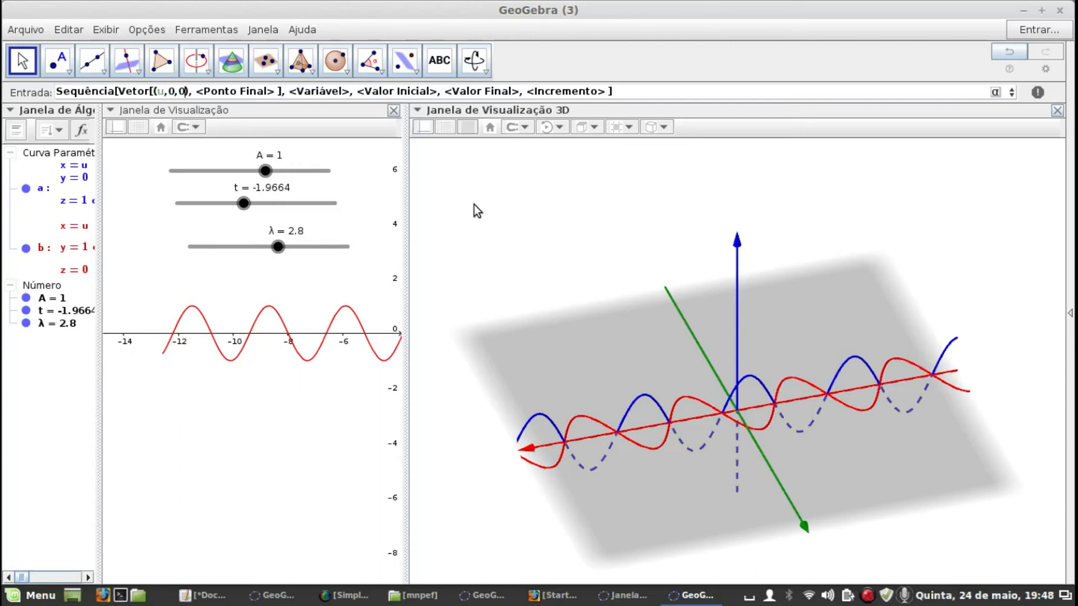
- Replace the vector's final point placeholder with (u,0, and the copied A cos(2π (u - 3t) / λ expression, and maximise the 2D graphics view
left_click_drag(196, 93, 217, 93)
key("Delete")
key("Delete")
key("Delete")
key("Delete")
key("Delete")
key("Delete")
key("Delete")
key("Delete")
key("Delete")
key("Delete")
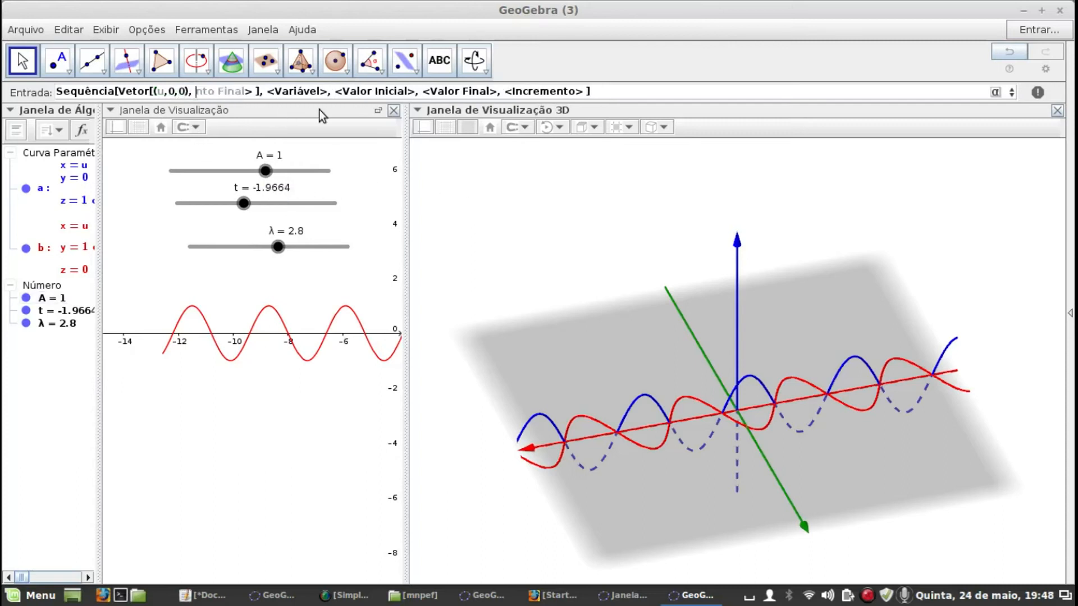
key("Delete")
key("Delete")
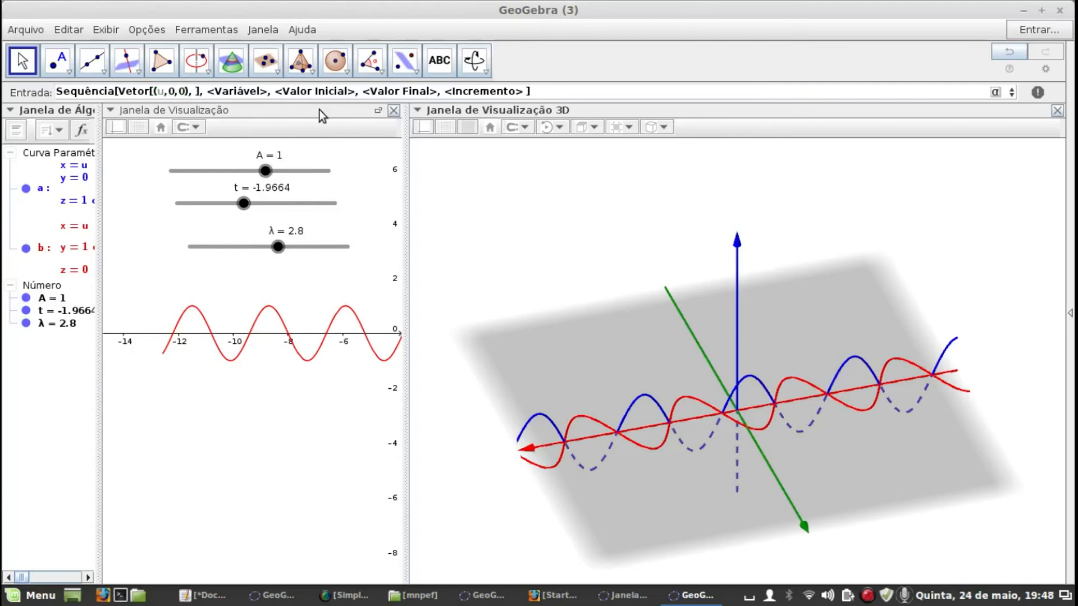
type("0), (u,")
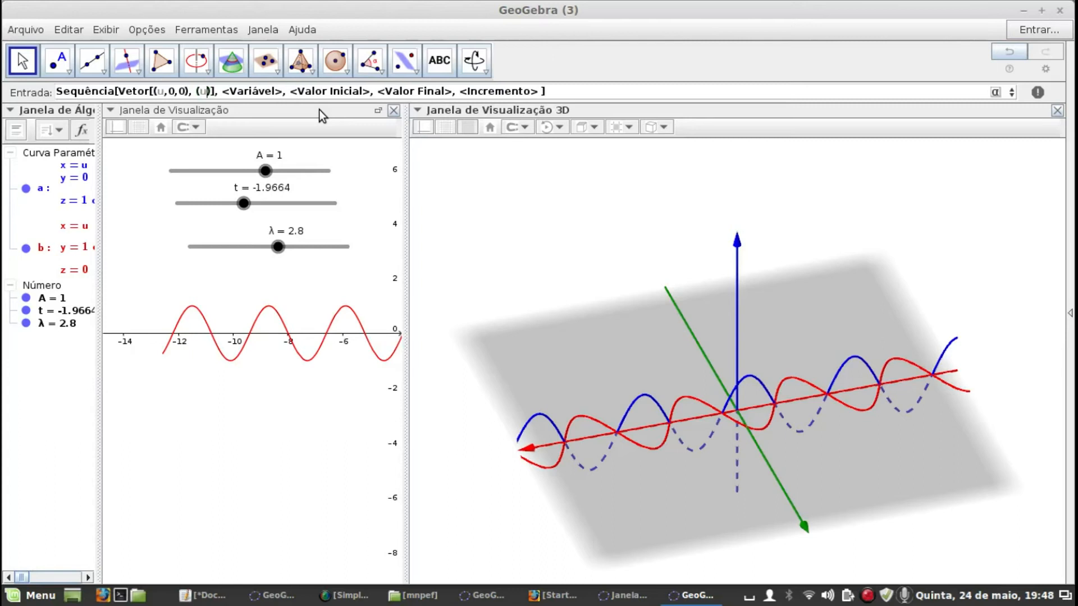
type("0,")
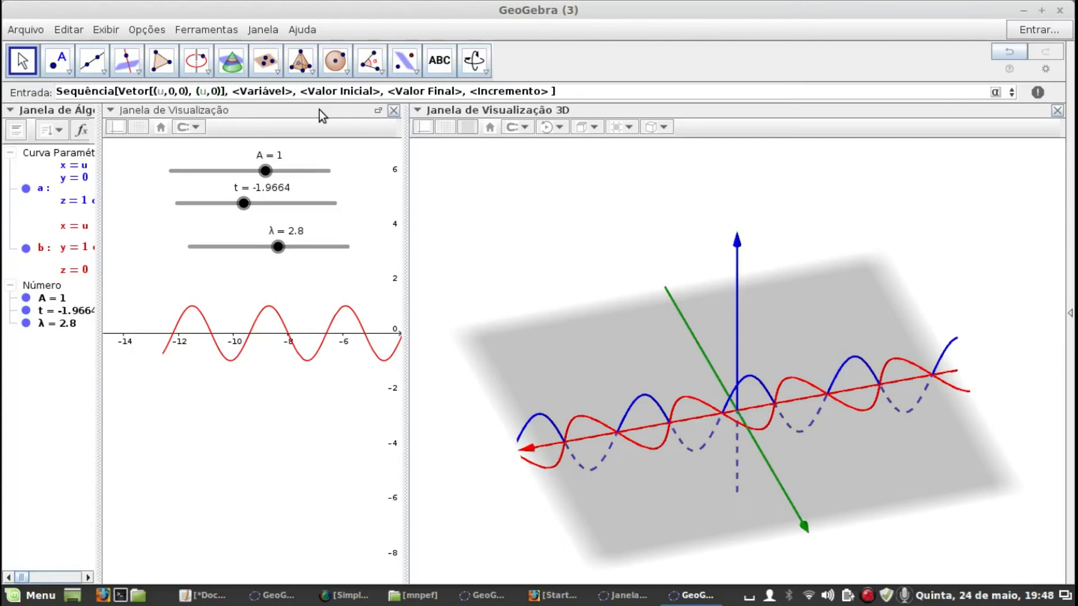
key("ctrl+v")
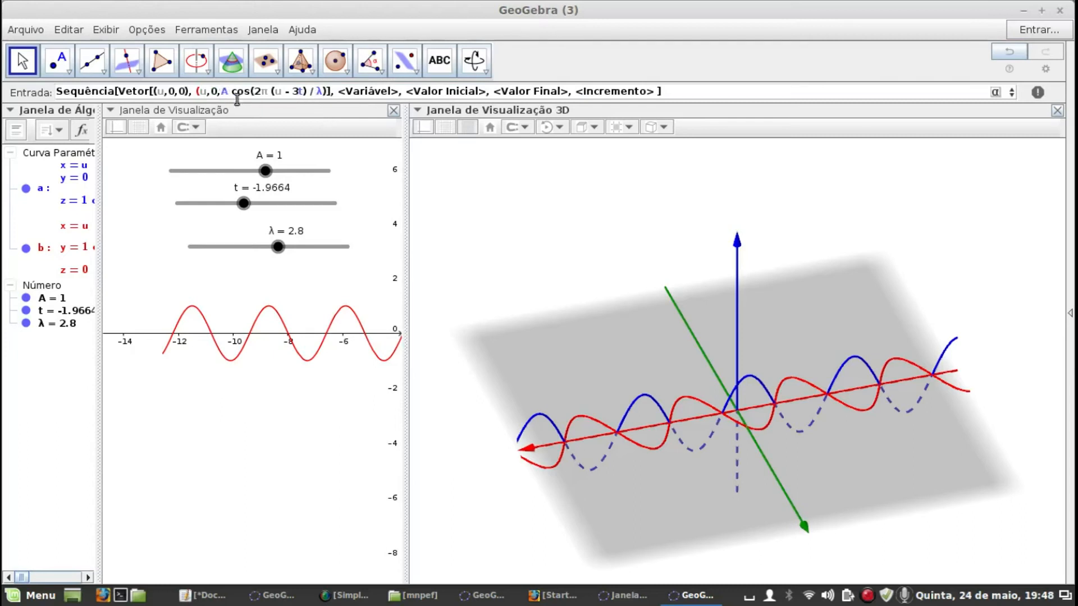
double_click(247, 111)
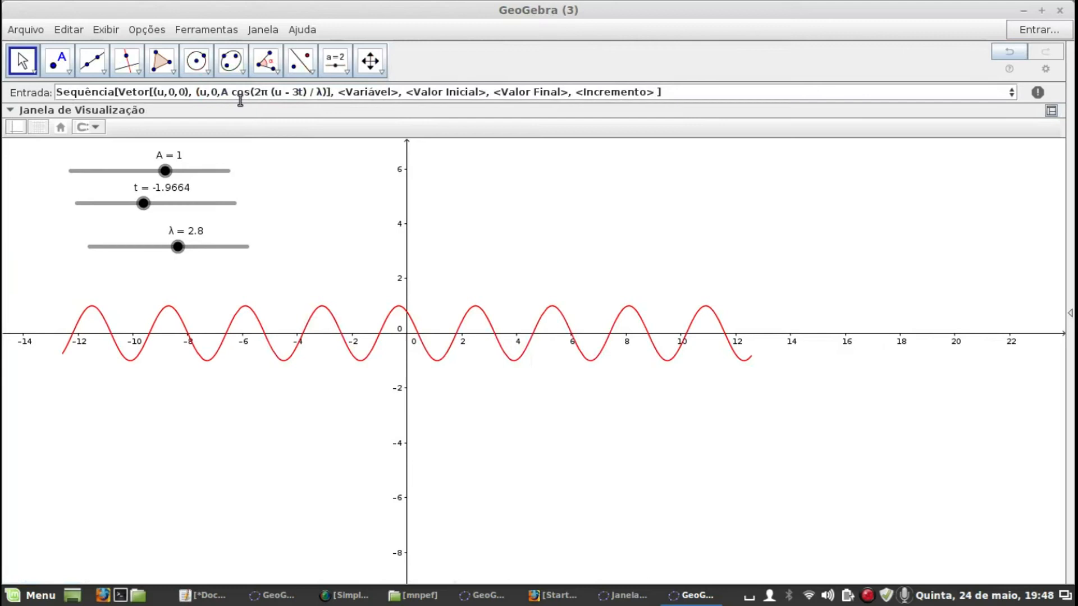
left_click(286, 92)
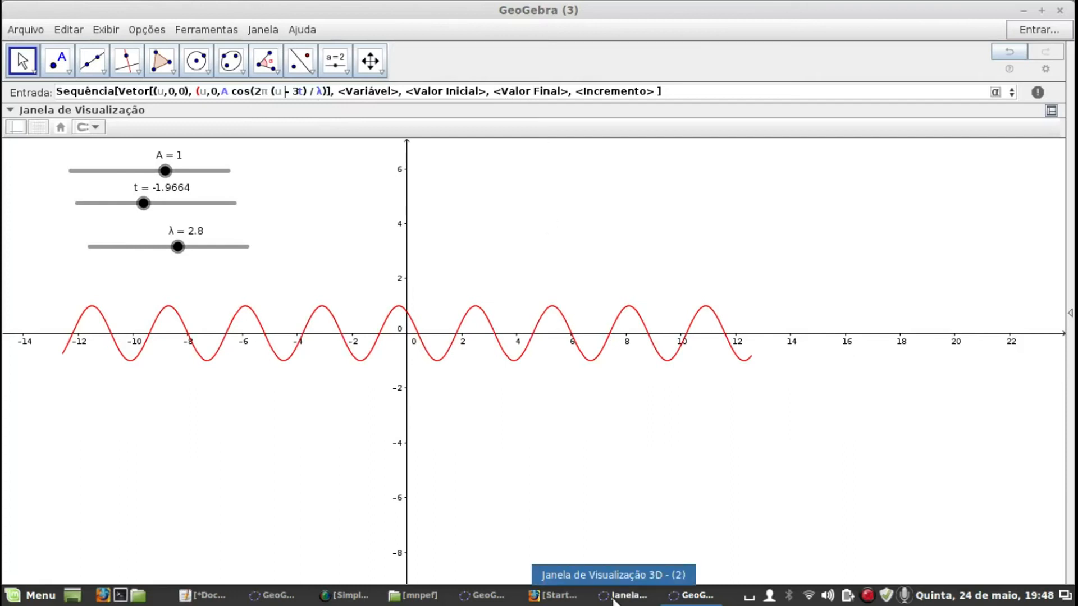
- Show the 3D graphics view beside the 2D view while keeping the partly entered Sequência command
left_click(674, 91)
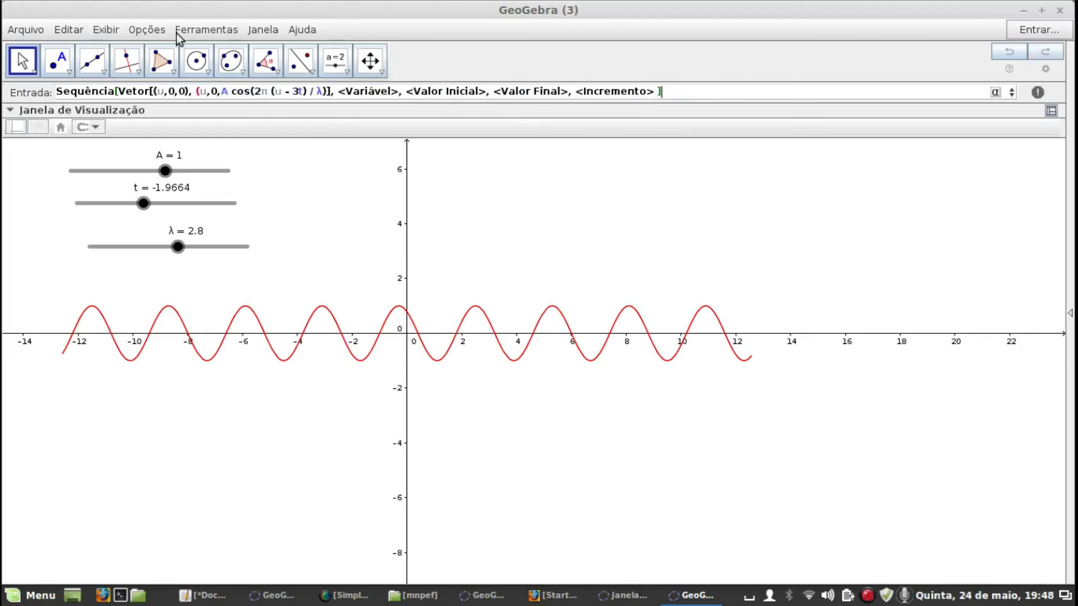
left_click(150, 31)
left_click(108, 28)
left_click(94, 28)
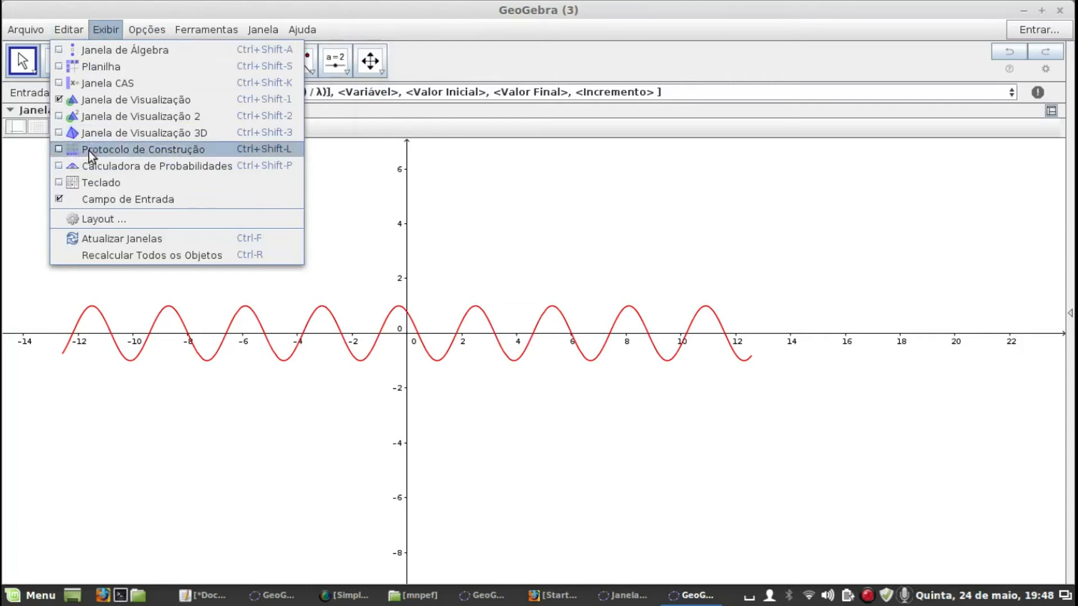
left_click(58, 134)
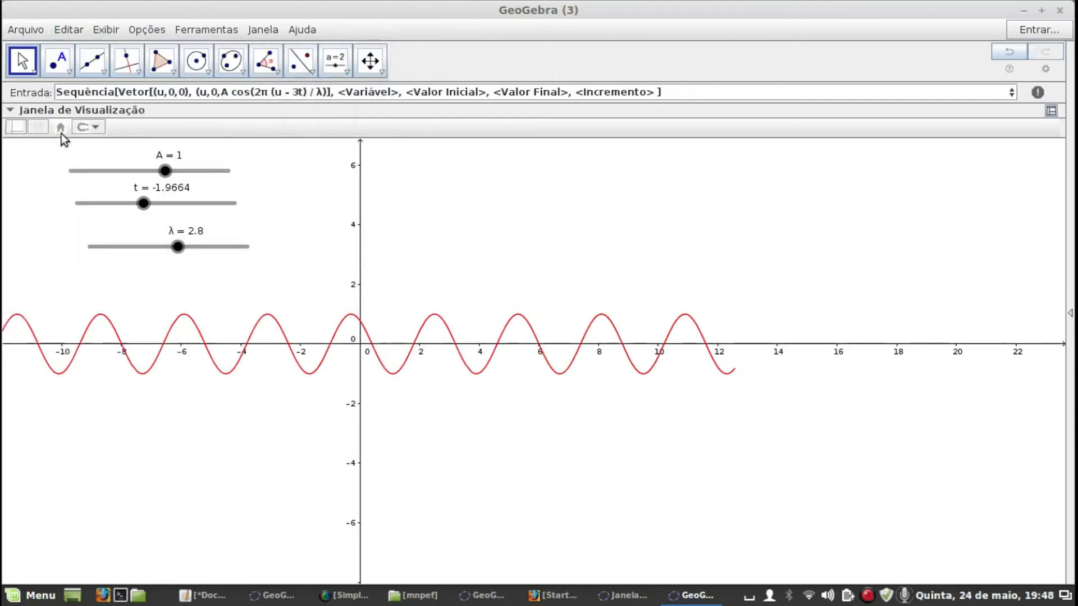
left_click(107, 29)
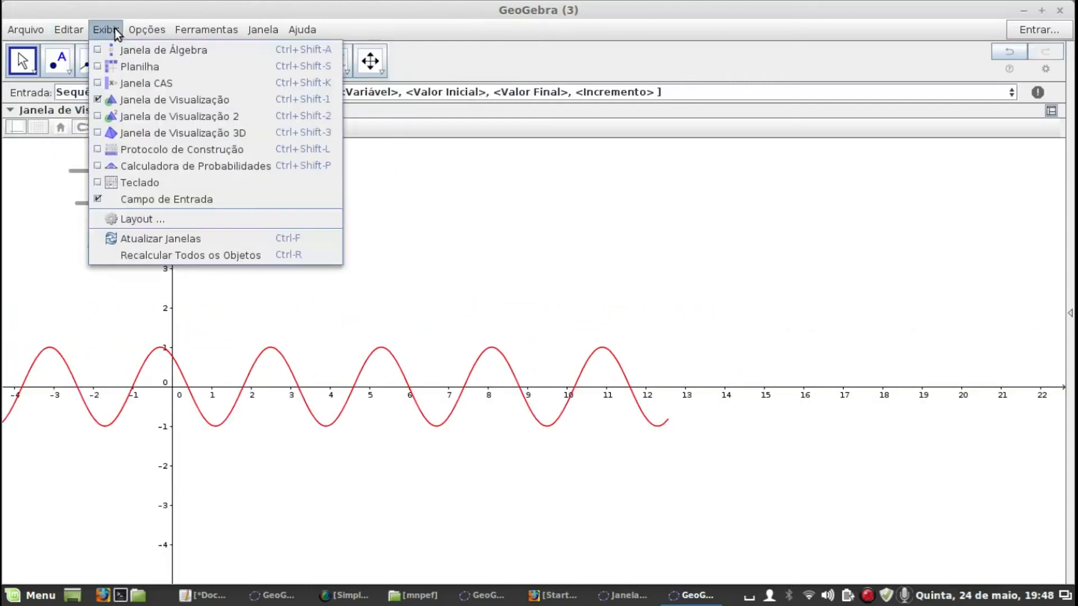
left_click(99, 135)
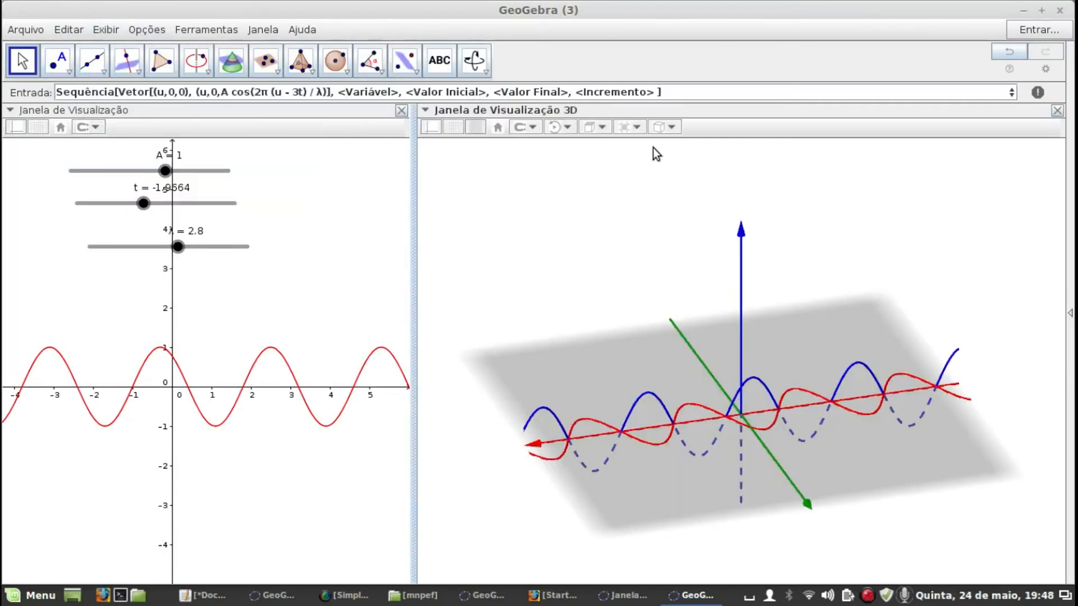
- Add the missing closing parenthesis to the vector's final point in the Sequência command
left_click(676, 93)
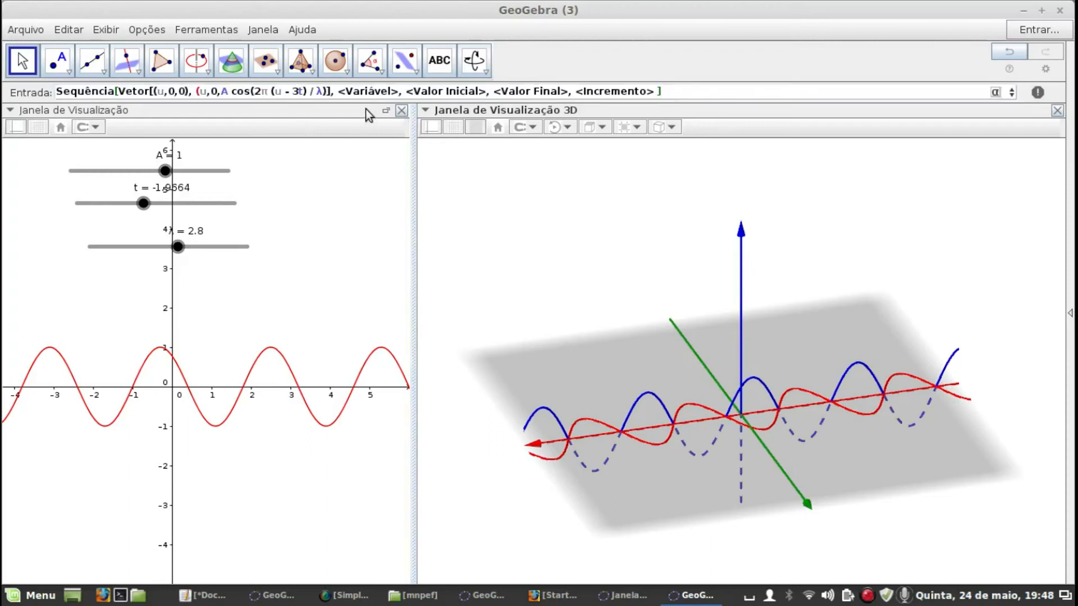
left_click(342, 92)
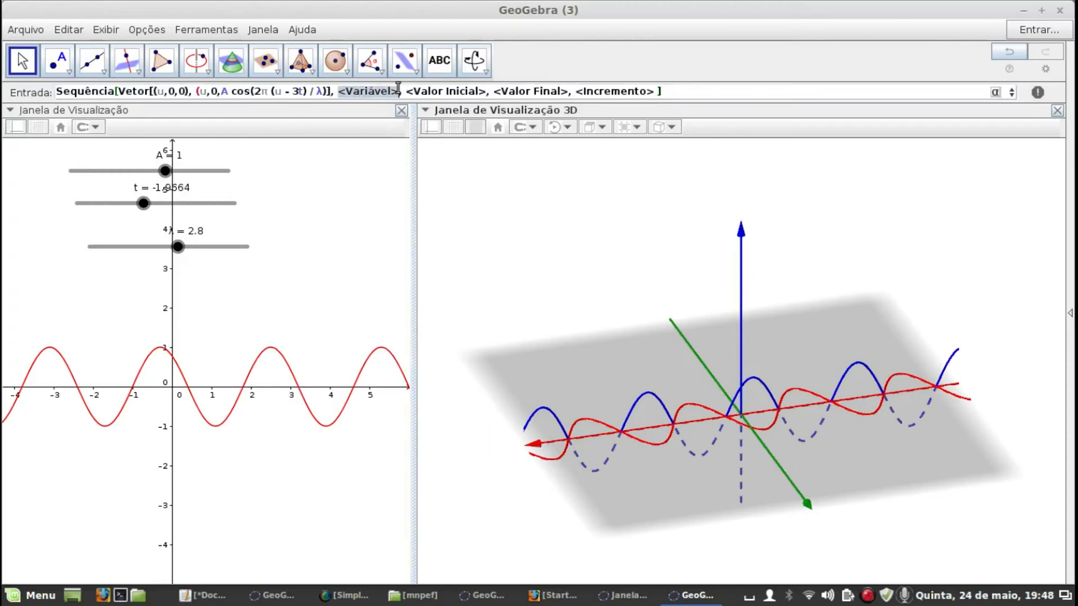
left_click(331, 91)
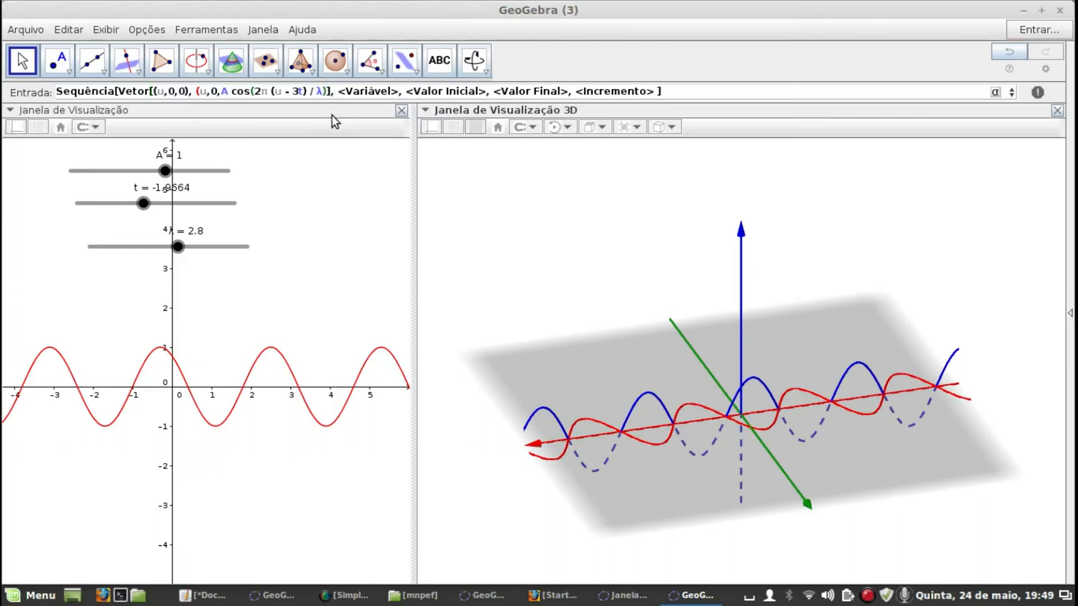
type(")")
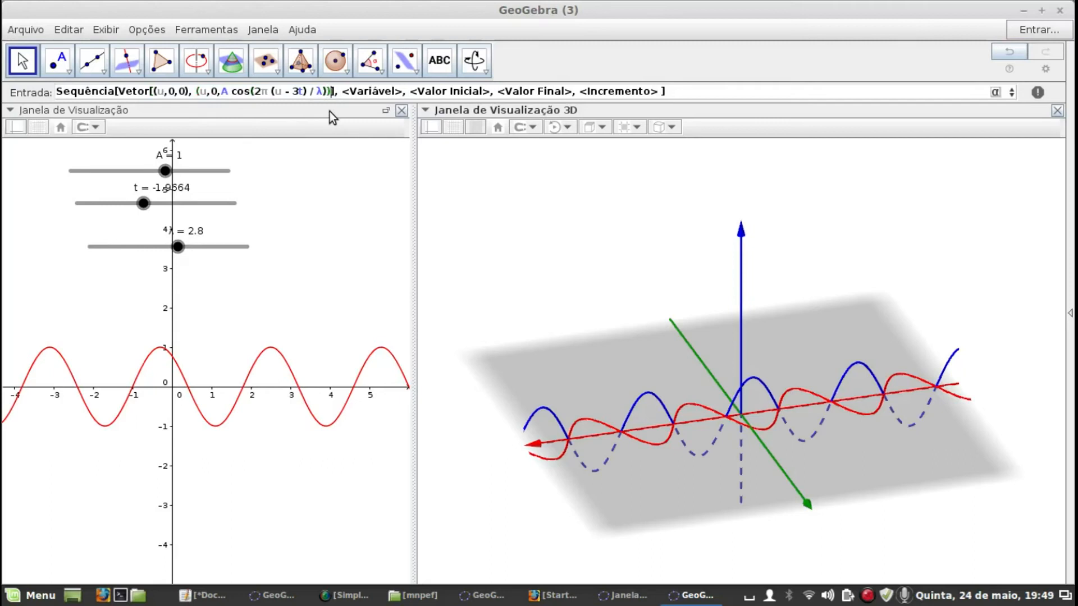
- Replace the variable, start value, end value and increment placeholders in the Sequência command with u, -4 pi, 4 pi, leaving the increment empty
key("Right")
key("Right")
key("Delete")
key("Delete")
key("Delete")
key("Delete")
key("Delete")
key("Delete")
key("Delete")
key("Delete")
key("Delete")
key("Delete")
key("Delete")
key("Delete")
key("Delete")
key("Delete")
key("Delete")
key("Delete")
key("Delete")
key("Delete")
key("Delete")
key("Delete")
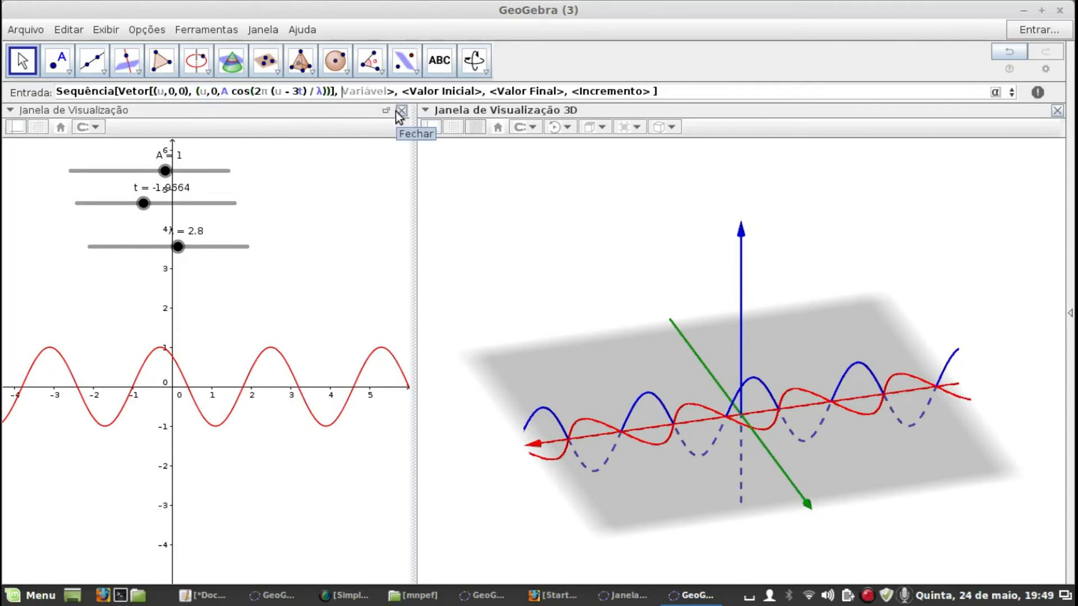
key("Delete")
key("Delete")
key("Delete")
key("Delete")
key("Delete")
key("Delete")
key("Delete")
key("Delete")
key("Delete")
key("Delete")
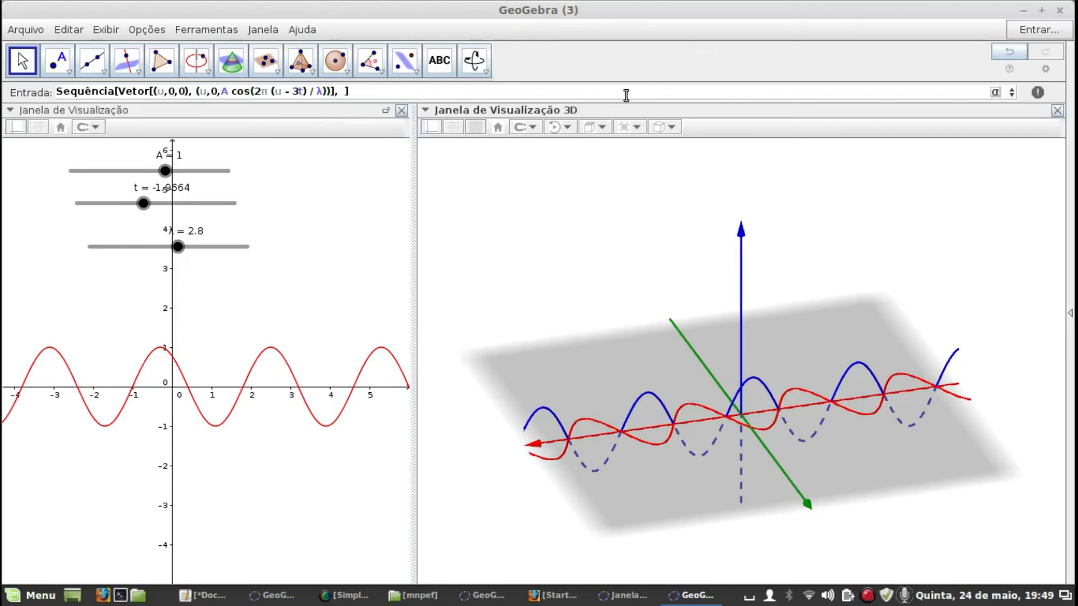
type("u, -4 pi, 4 pi,")
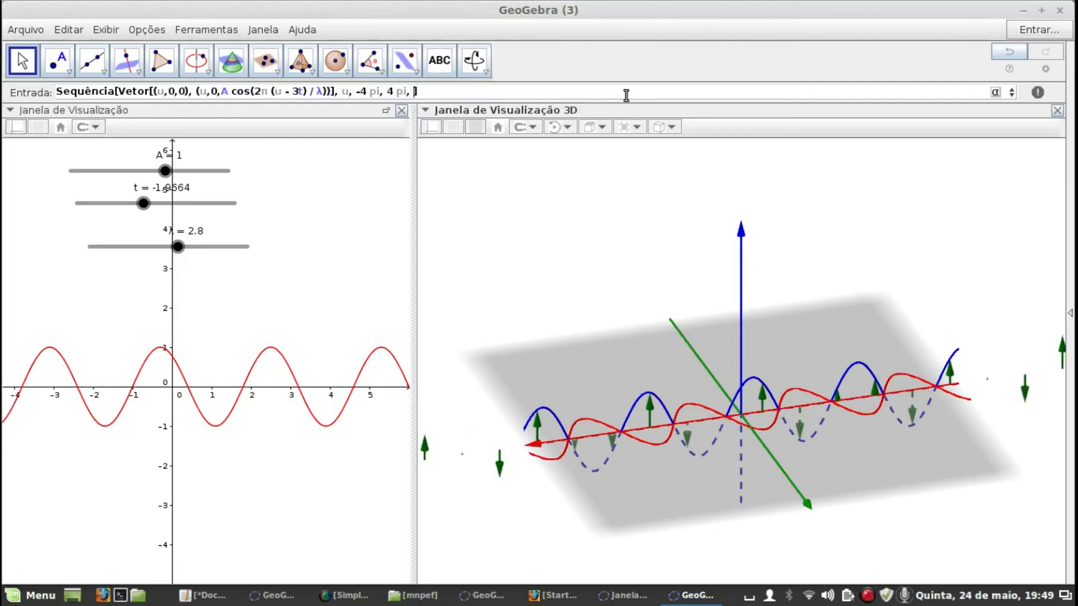
- Enter λ/12 as the increment of the Sequência command
left_click(997, 92)
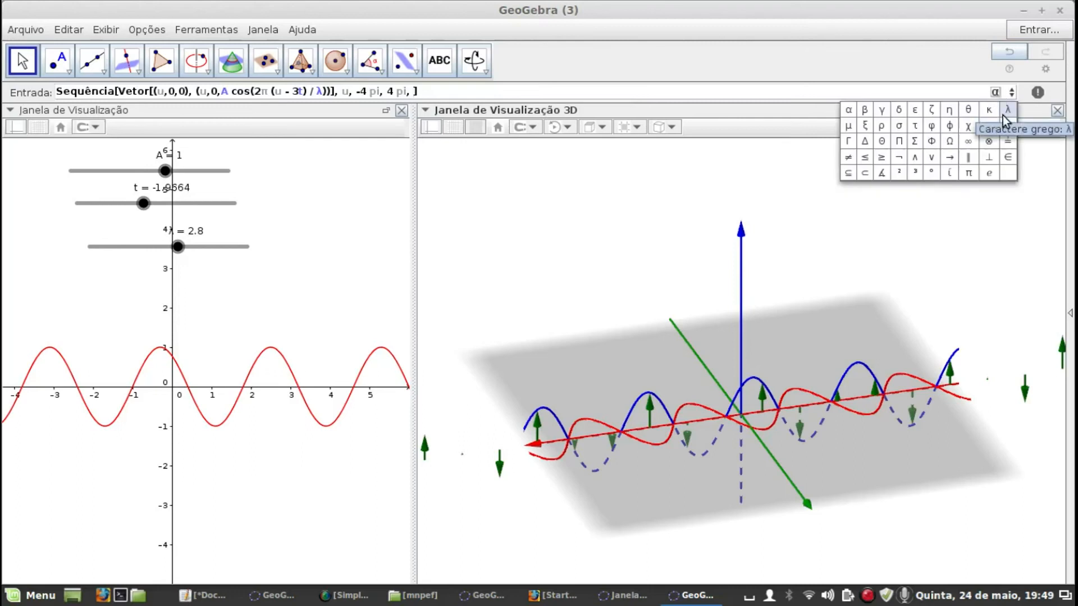
left_click(1008, 110)
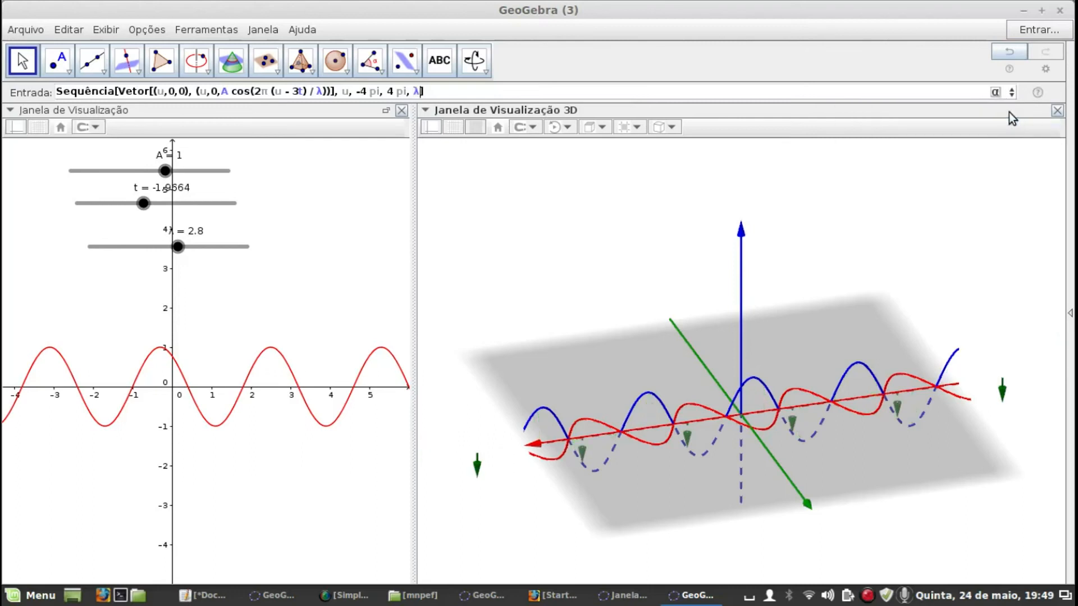
type("/12")
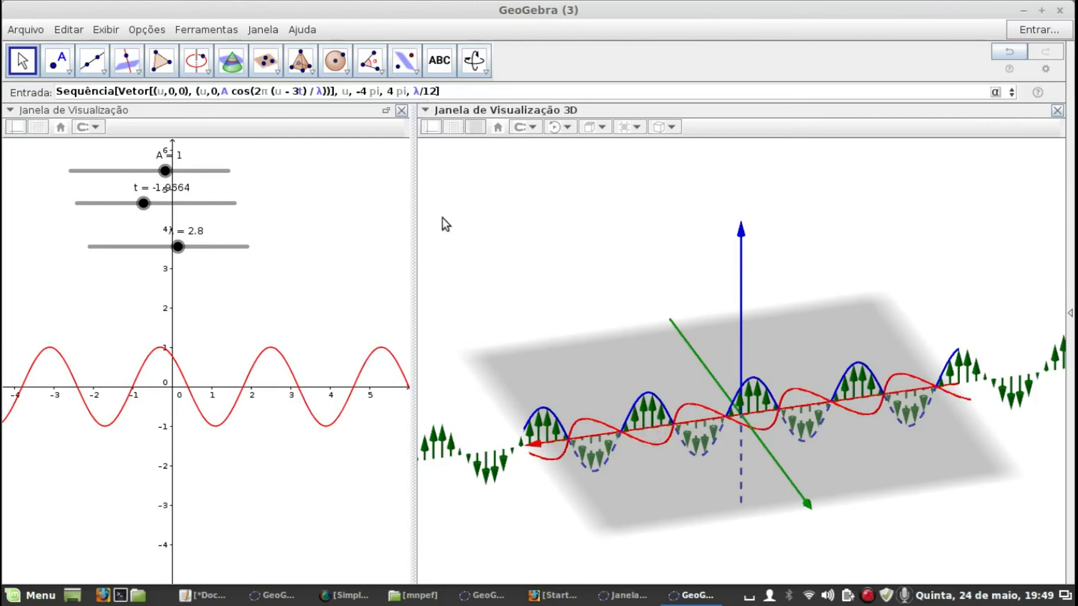
- Try λ/6 as the sequence's increment and restore λ/12
key("BackSpace")
key("BackSpace")
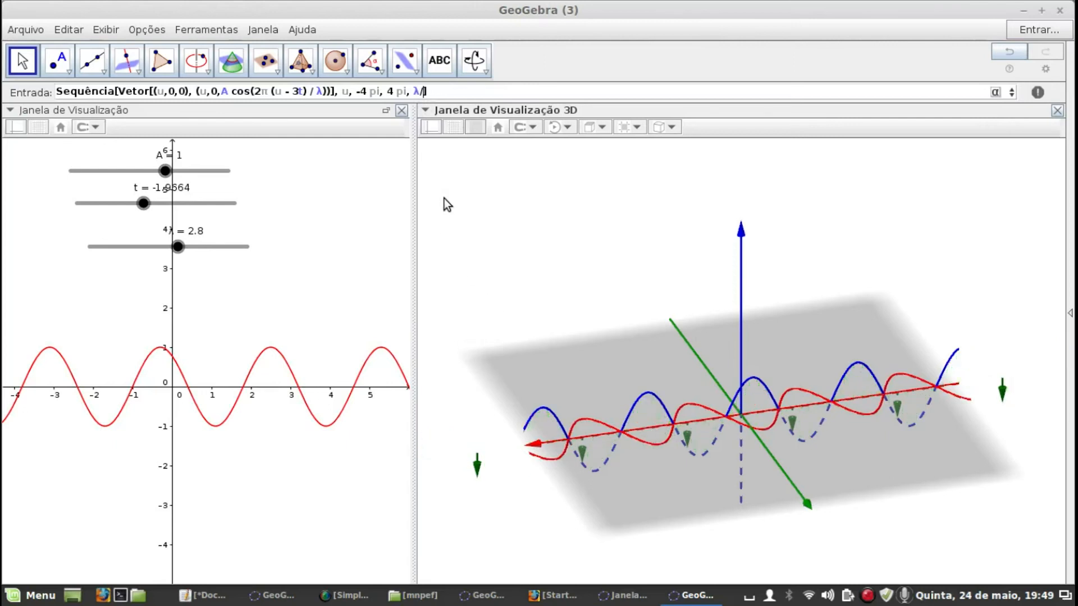
type("6")
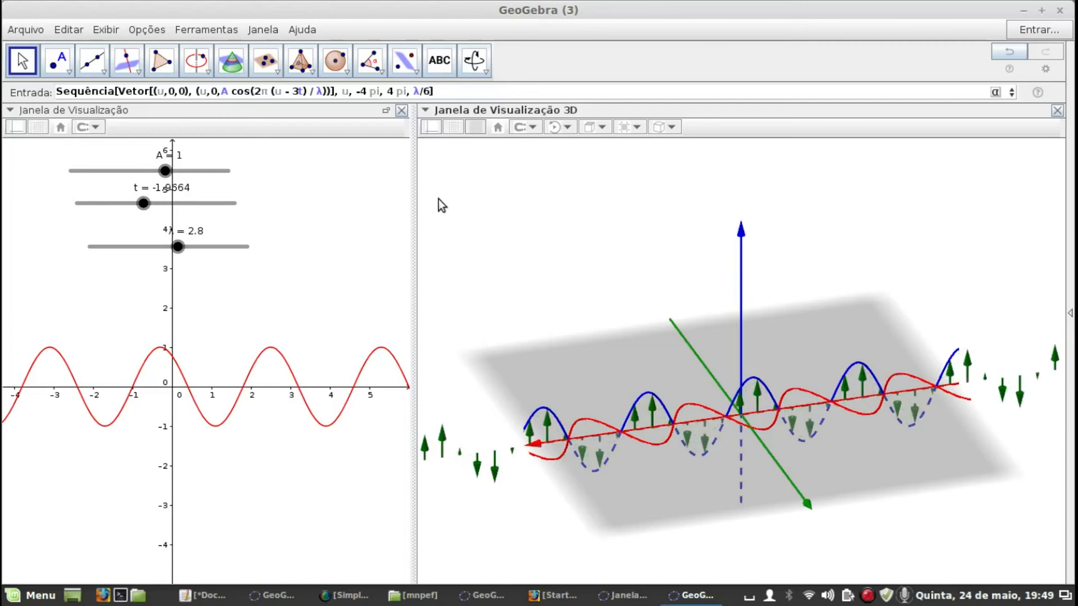
key("BackSpace")
type("12")
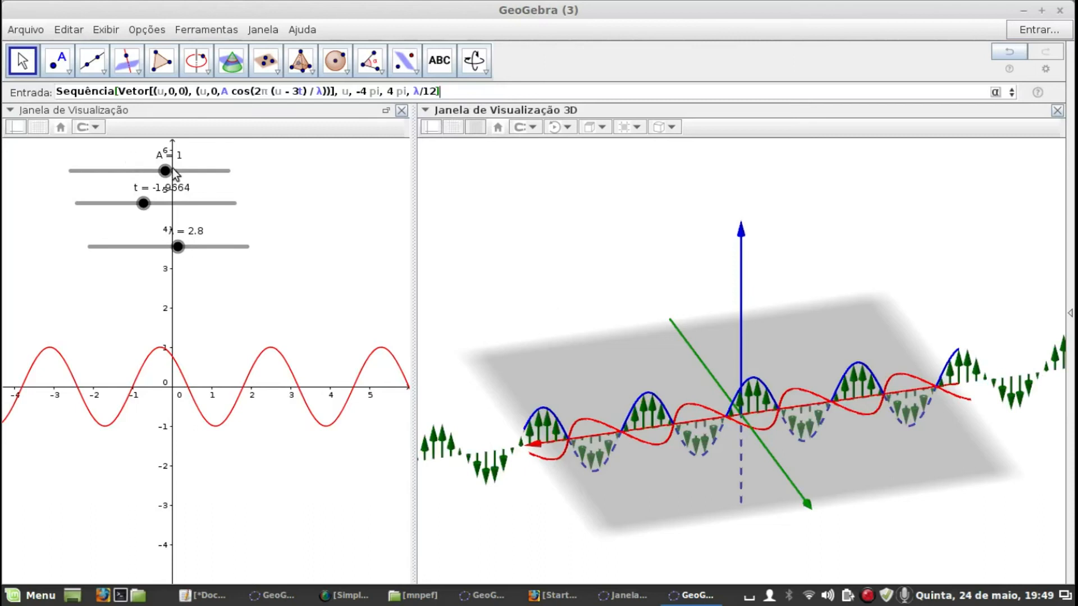
- Set the amplitude slider A to 2.3 and create the vector sequence
left_click_drag(165, 171, 185, 172)
key("Return")
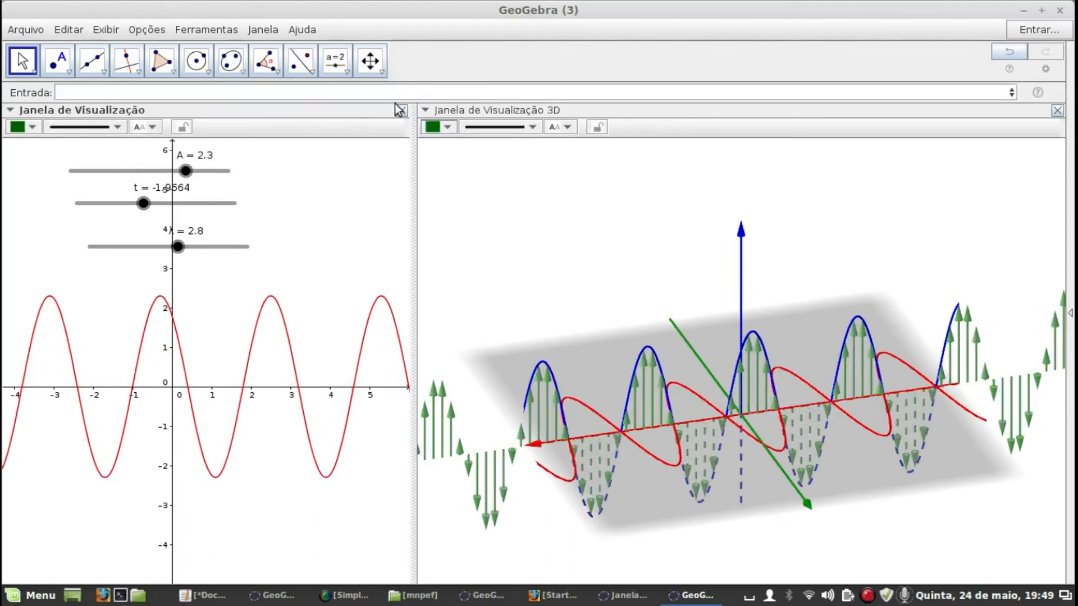
- Show the Algebra view beside the graphics views
left_click(106, 29)
left_click(99, 47)
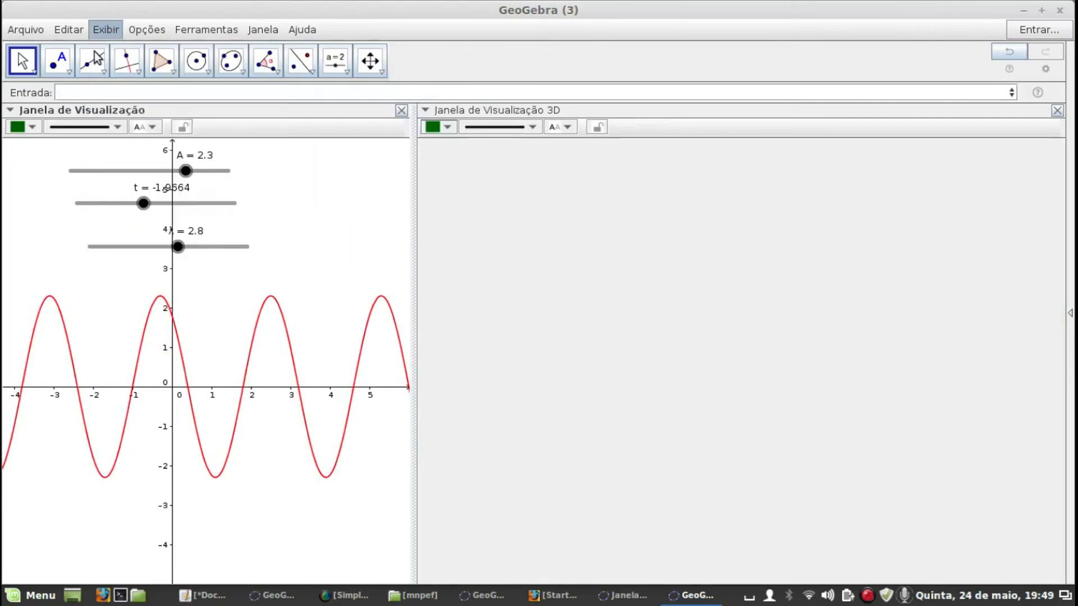
left_click_drag(99, 196, 214, 223)
mouse_move(105, 301)
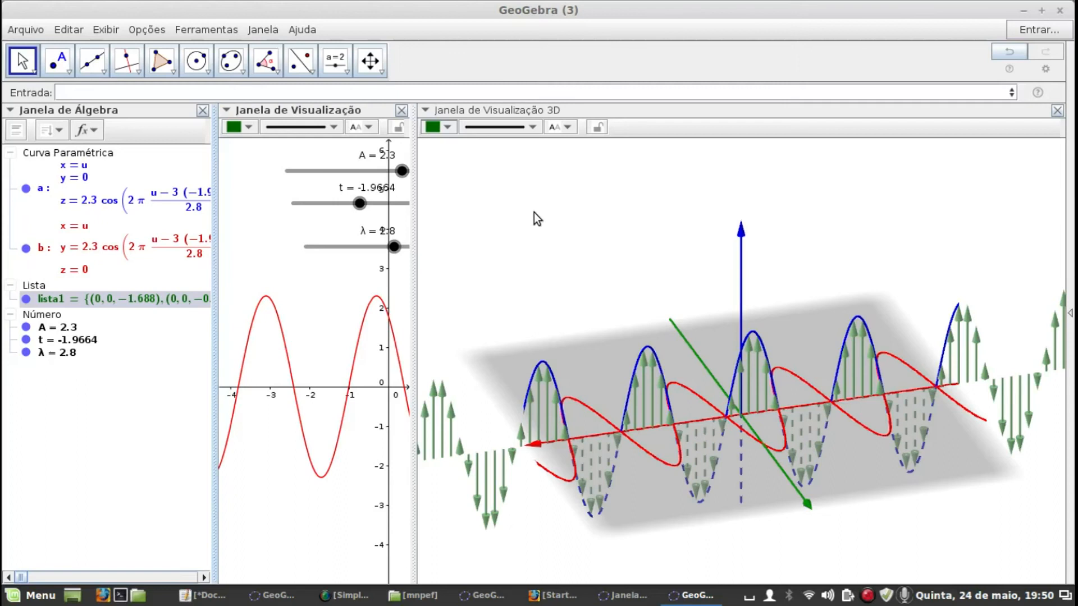
- Colour the vertical vector list lista1 blue to match the blue curve
left_click_drag(536, 193, 536, 195)
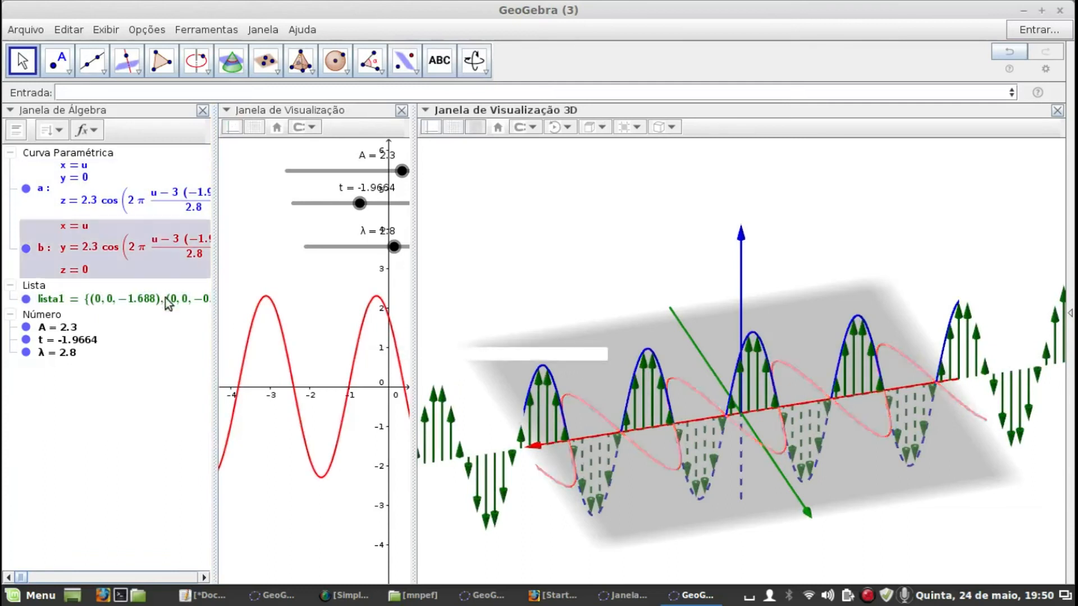
left_click(119, 304)
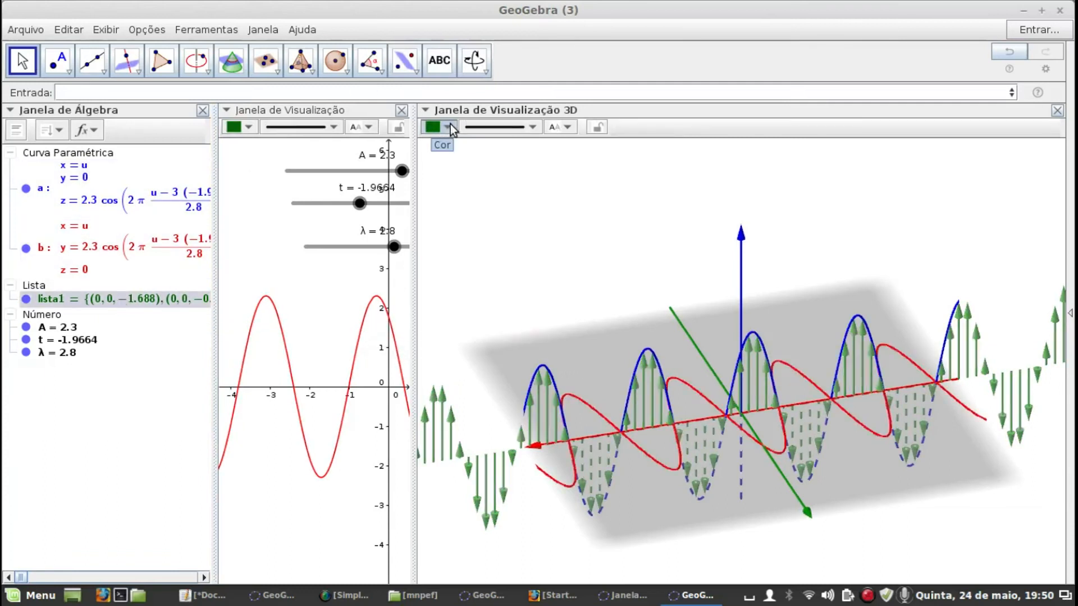
left_click(434, 127)
left_click(530, 145)
left_click(519, 234)
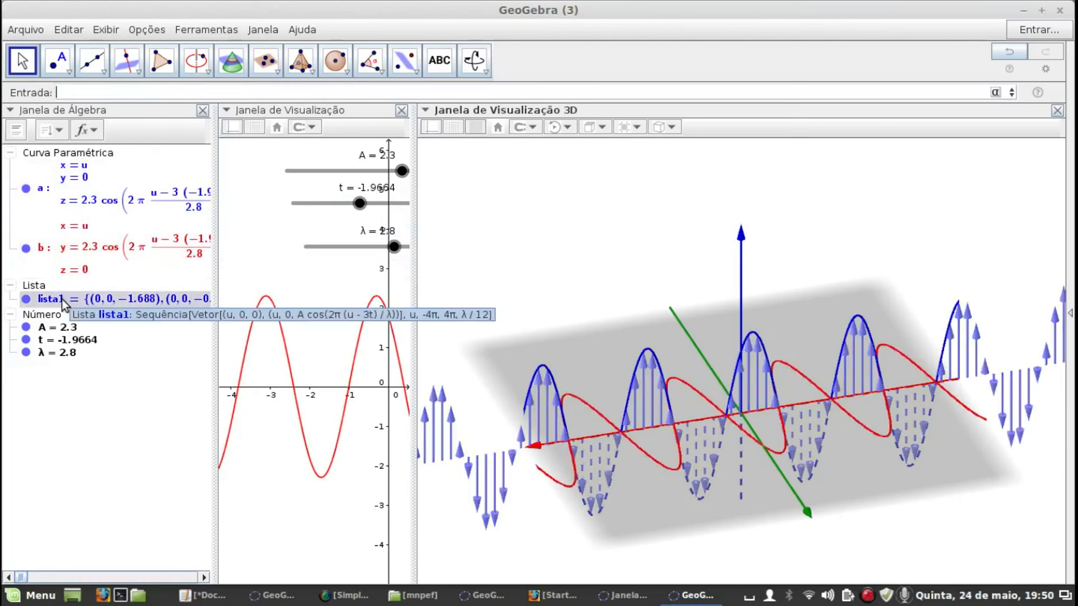
- Copy the full definition of lista1 into the input field and close its redefinition dialog without changes
double_click(133, 261)
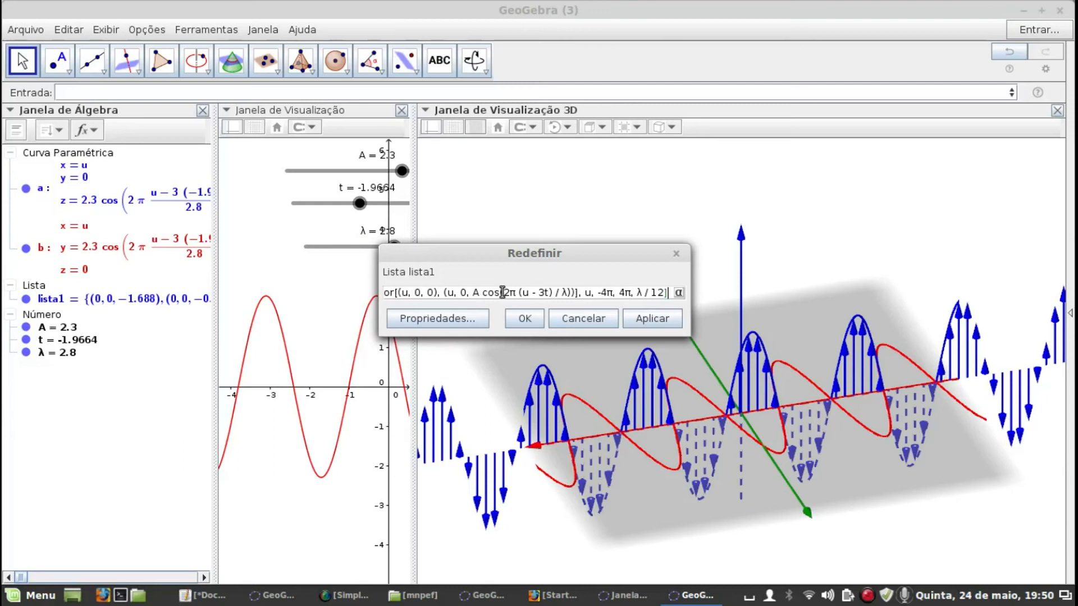
key("shift+Home")
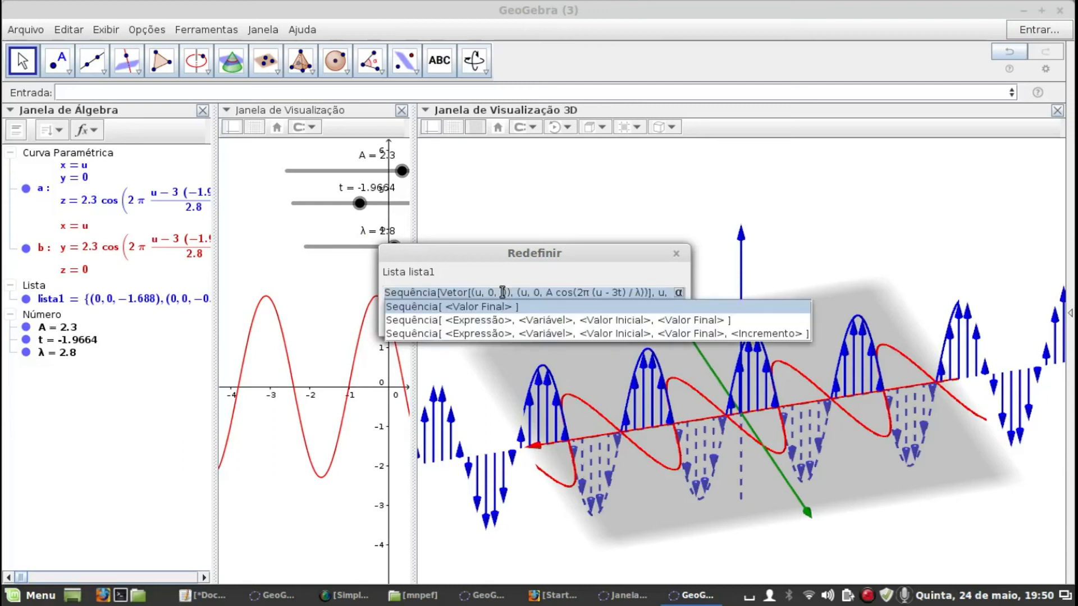
key("ctrl+c")
left_click(169, 91)
key("ctrl+v")
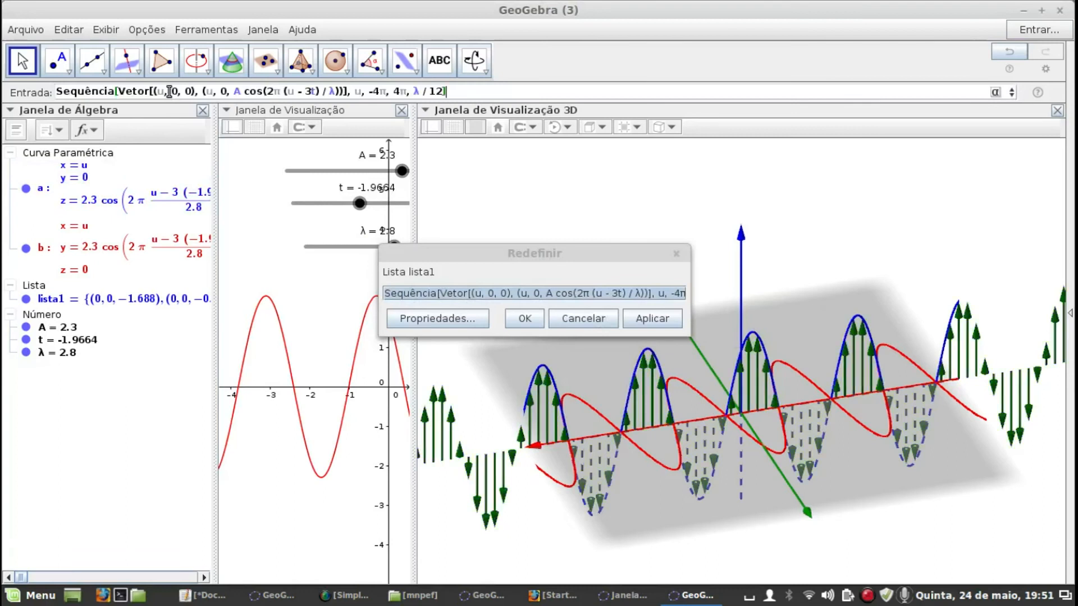
left_click(584, 319)
key("Return")
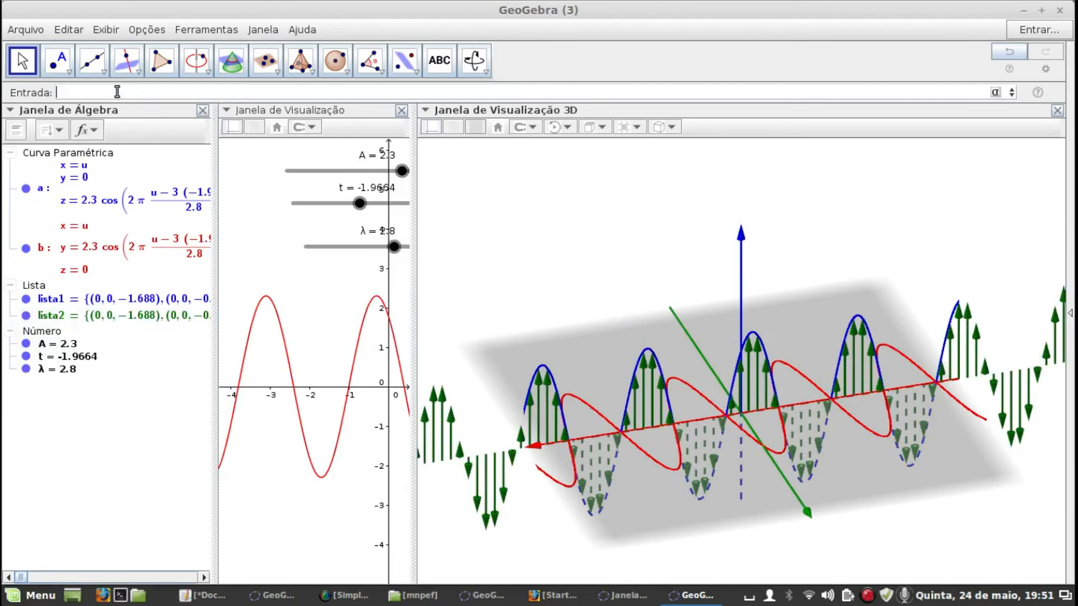
left_click(98, 319)
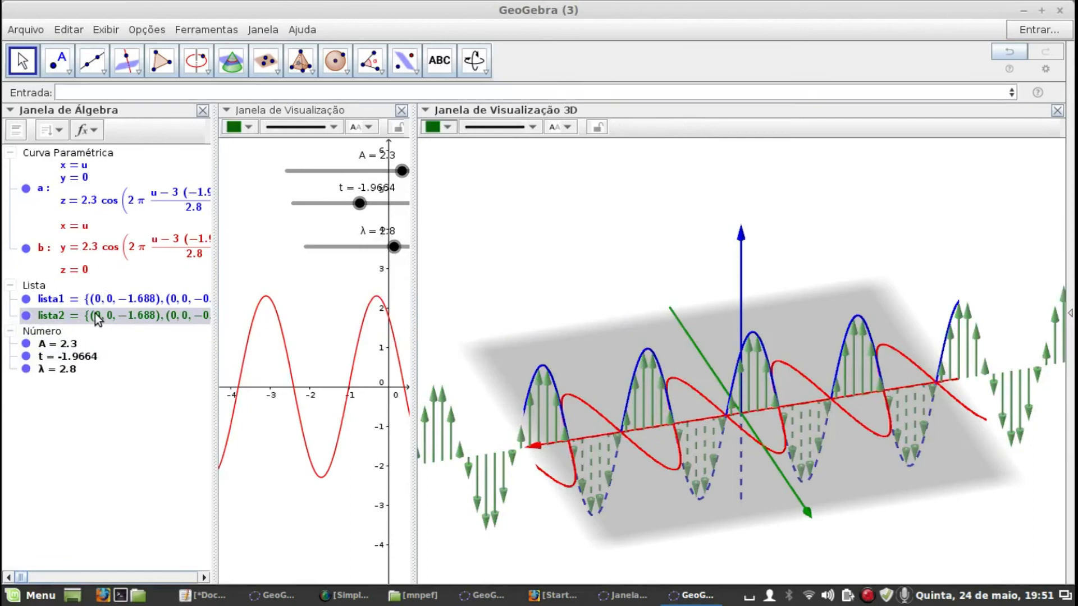
double_click(99, 319)
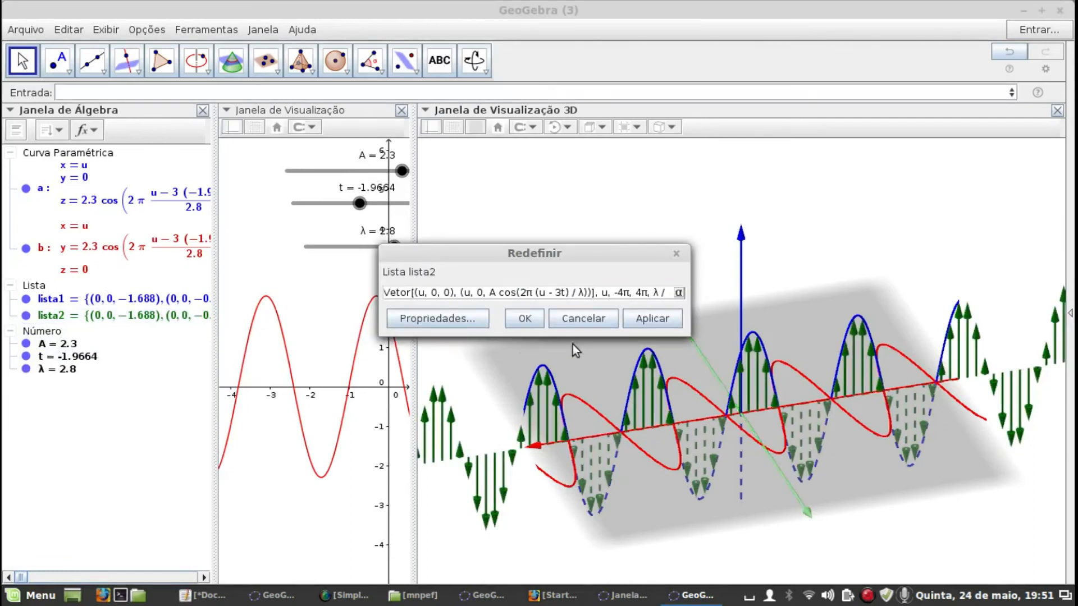
left_click(582, 320)
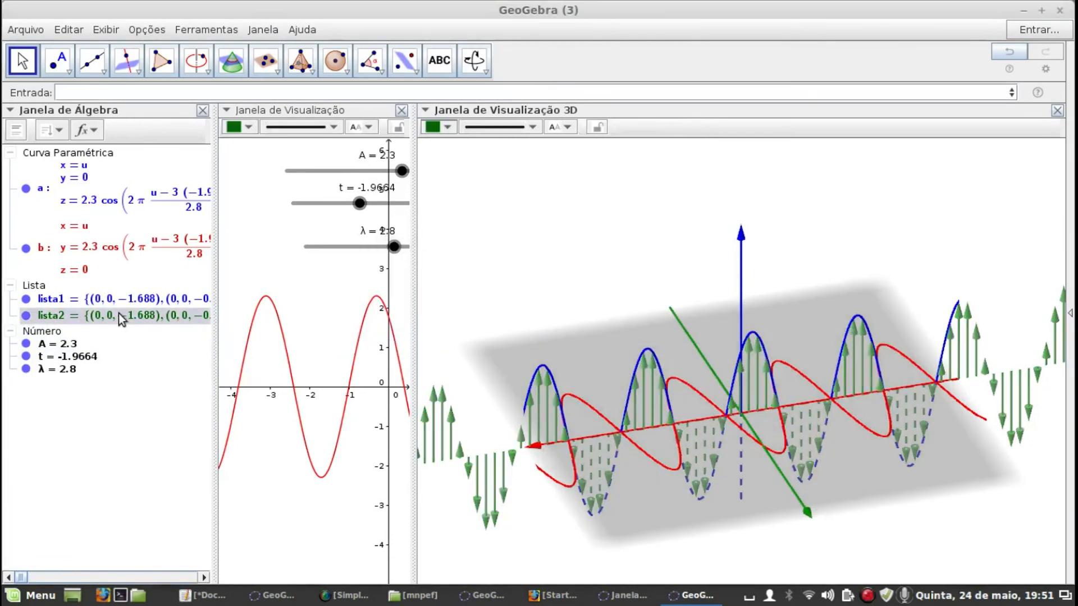
key("Delete")
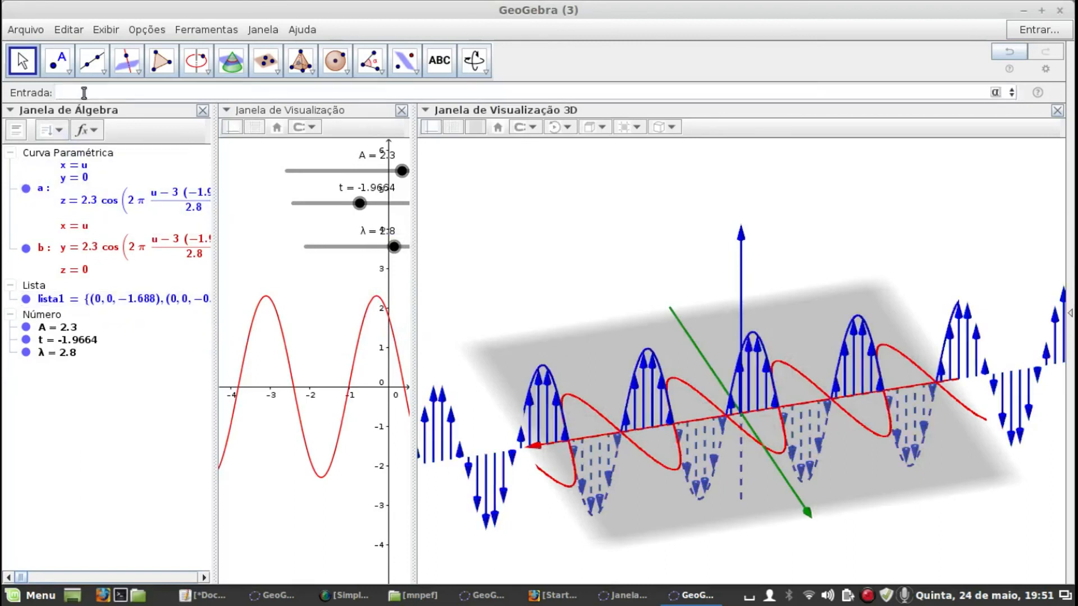
- Create the second vector sequence from the copied definition as Sequência[Vetor[(u, 0, 0), (u, A cos(2π (u - 3t) / λ), 0)], u, -4π, 4π, λ / 12]
key("ctrl+v")
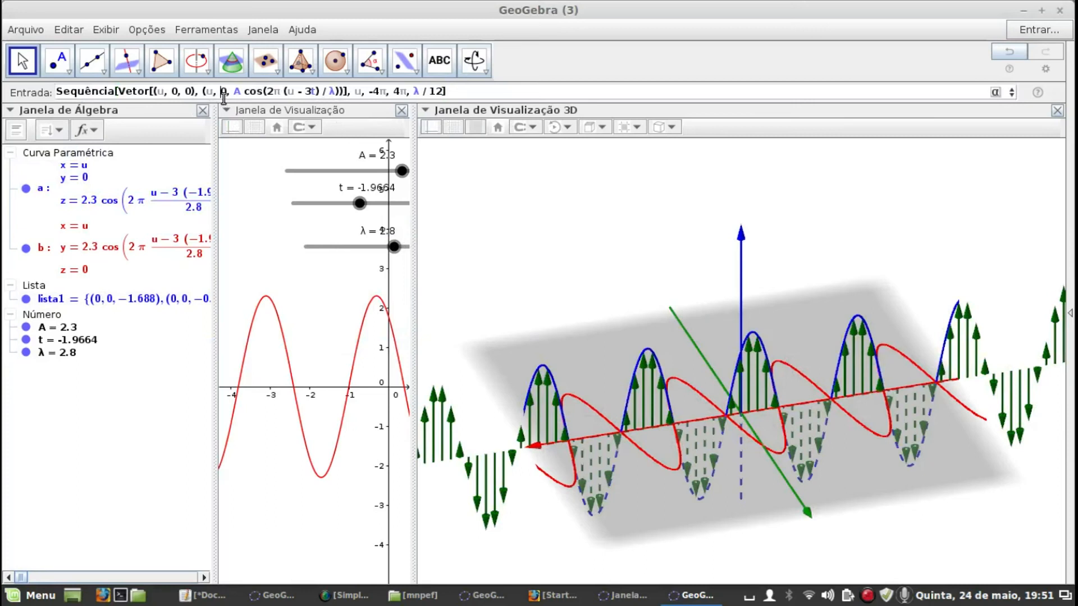
key("Delete")
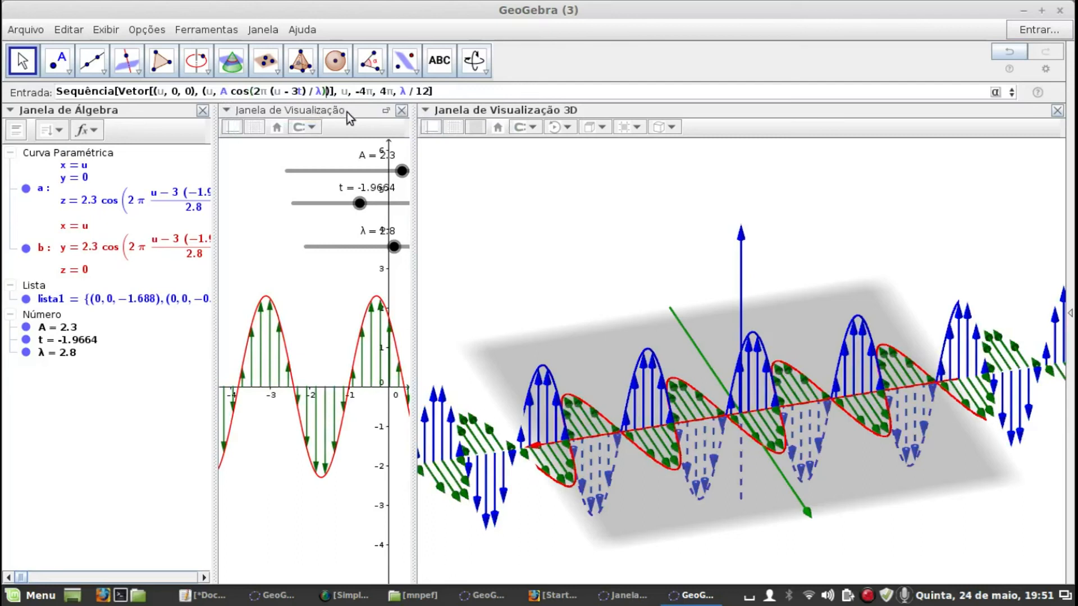
type(", 0")
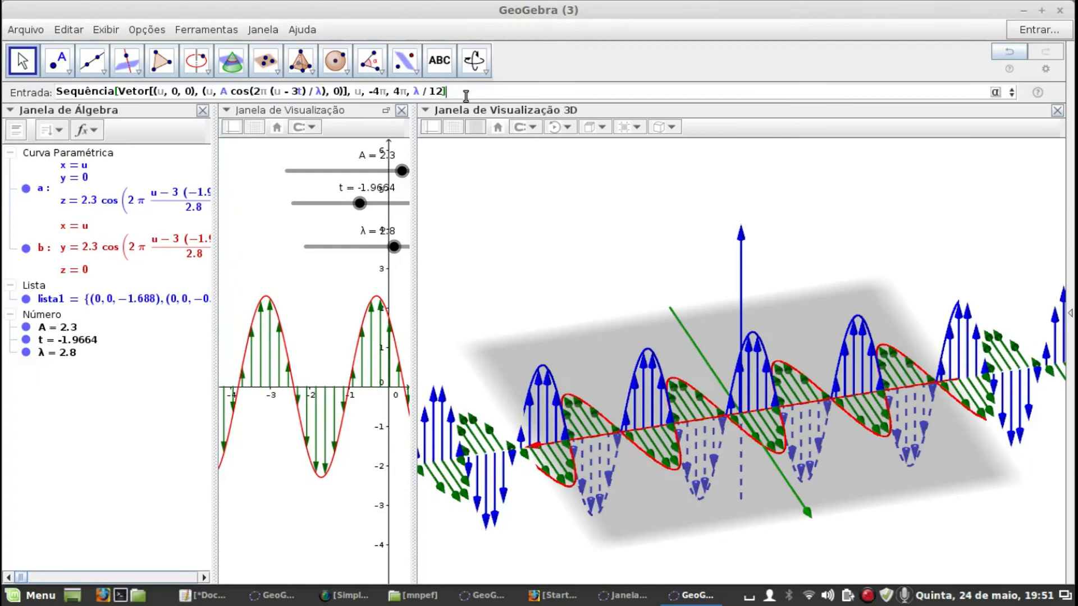
key("Return")
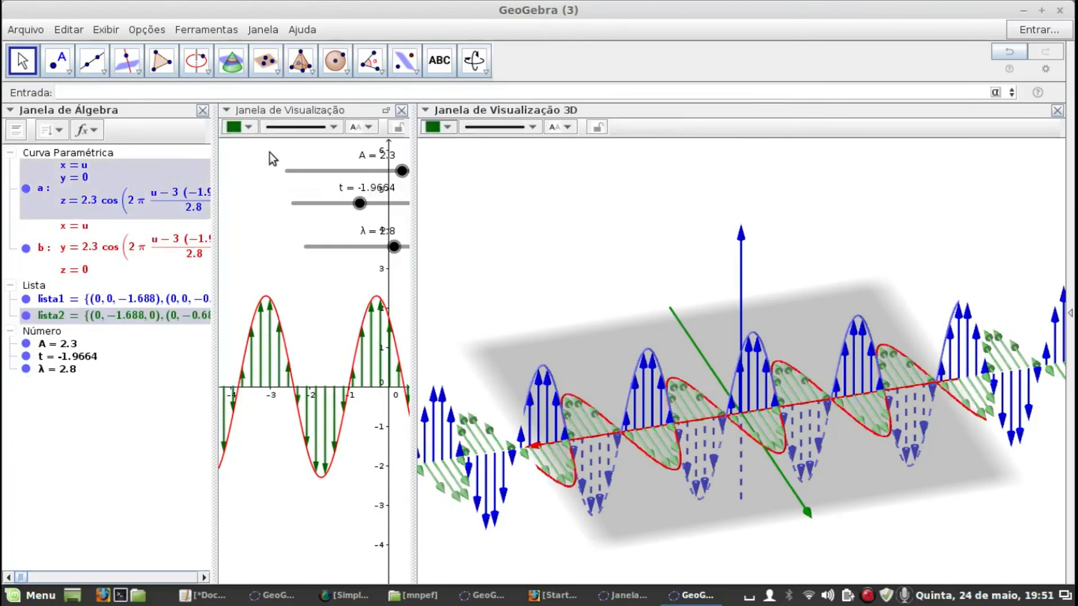
- Colour the horizontal vector list lista2 red to match the red curve
left_click(436, 146)
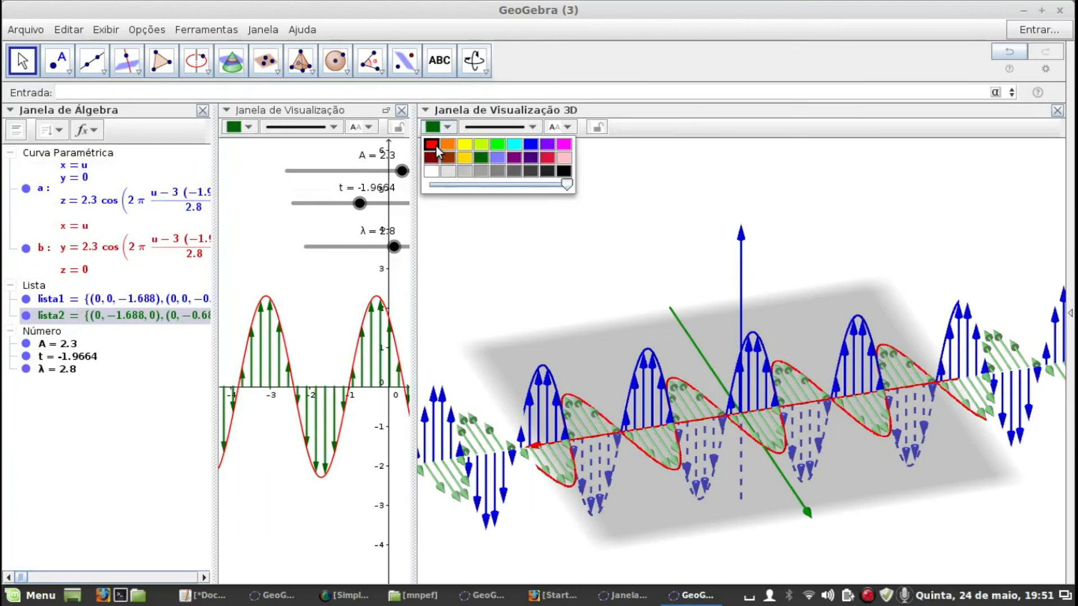
left_click_drag(521, 523, 560, 520)
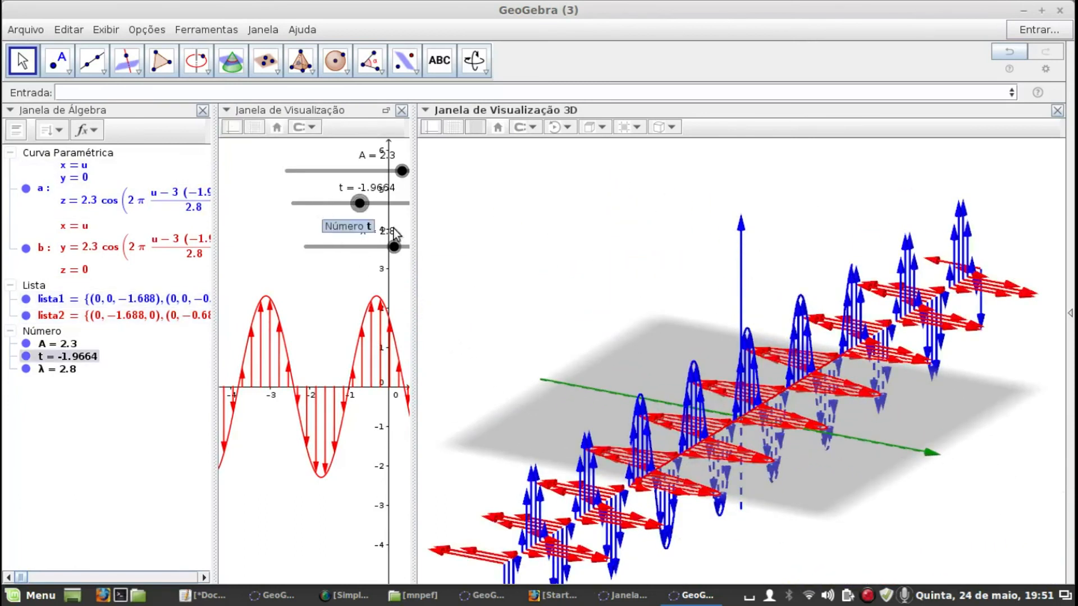
- Hide the Algebra view and start animating the time slider t
left_click(203, 111)
right_click(206, 204)
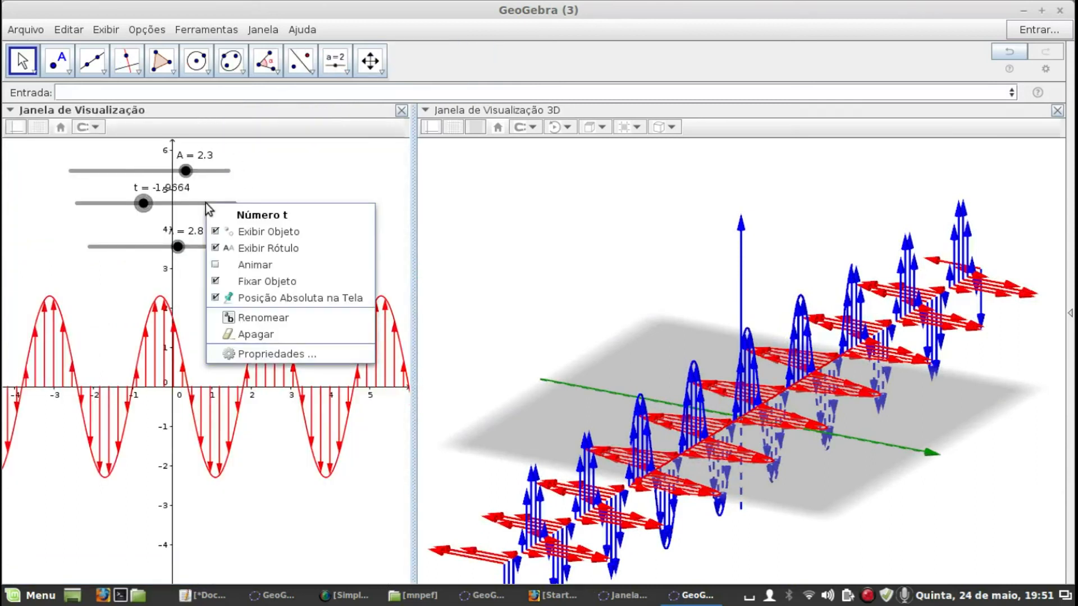
left_click(218, 264)
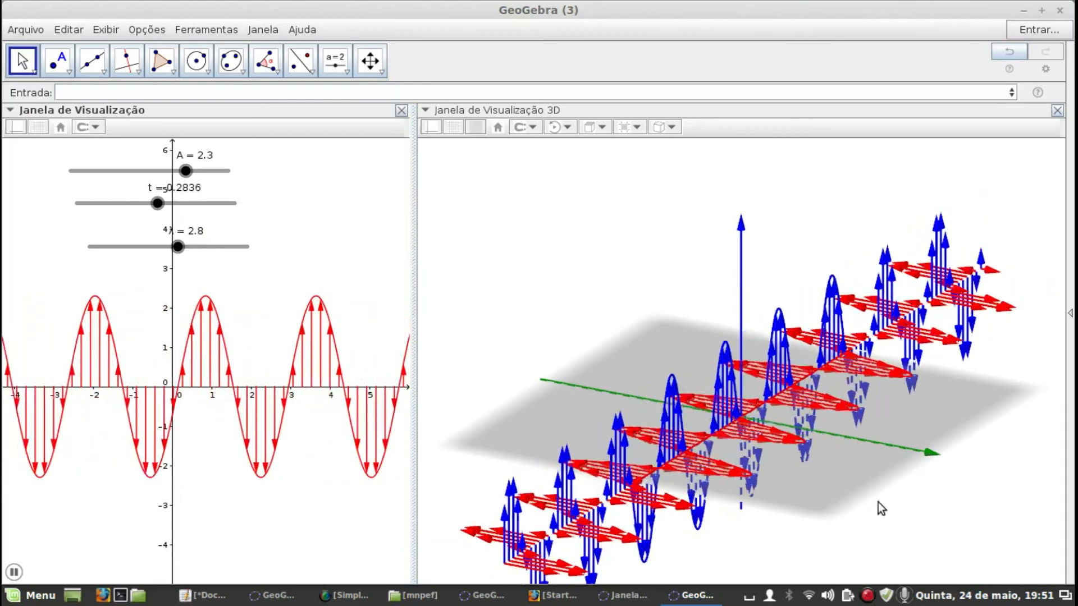
left_click_drag(883, 517, 905, 516)
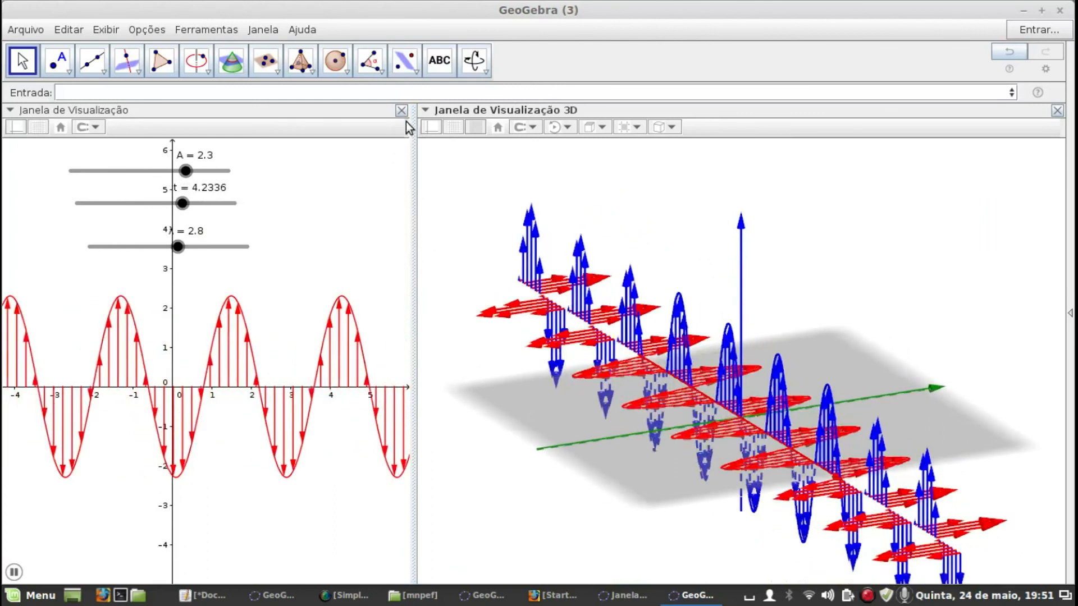
- Examine the animated wave in the 3D view alone and restore the 2D graphics view beside it
left_click(401, 112)
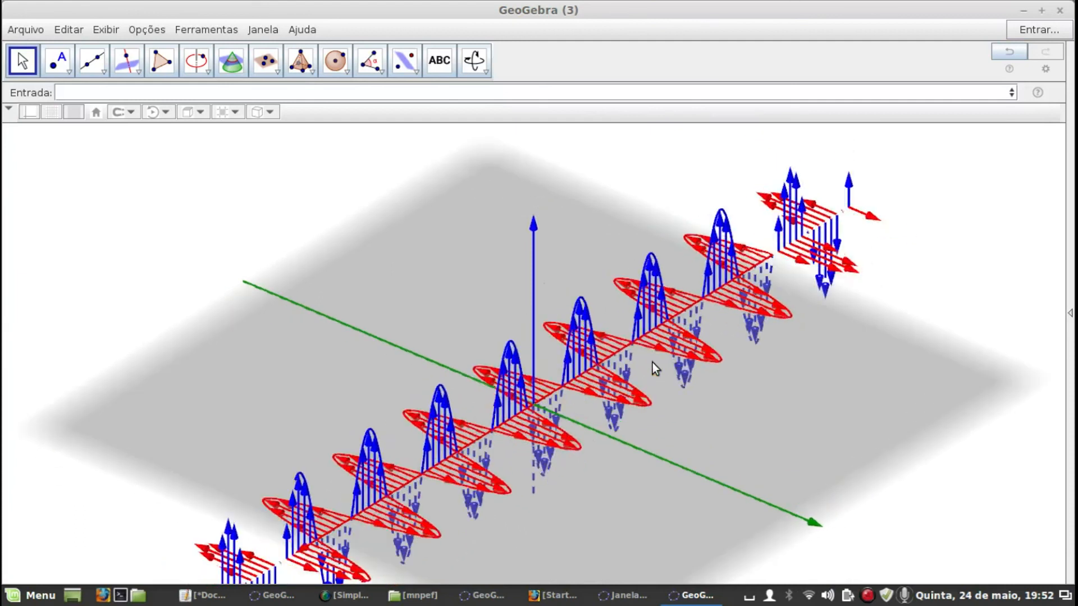
right_click_drag(652, 362, 620, 355)
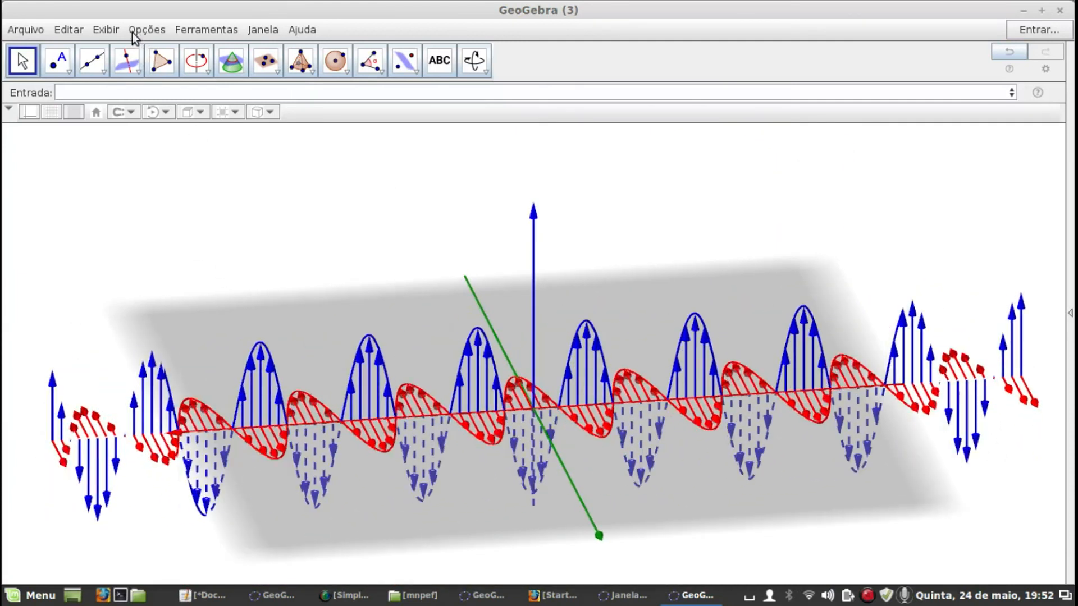
left_click(106, 29)
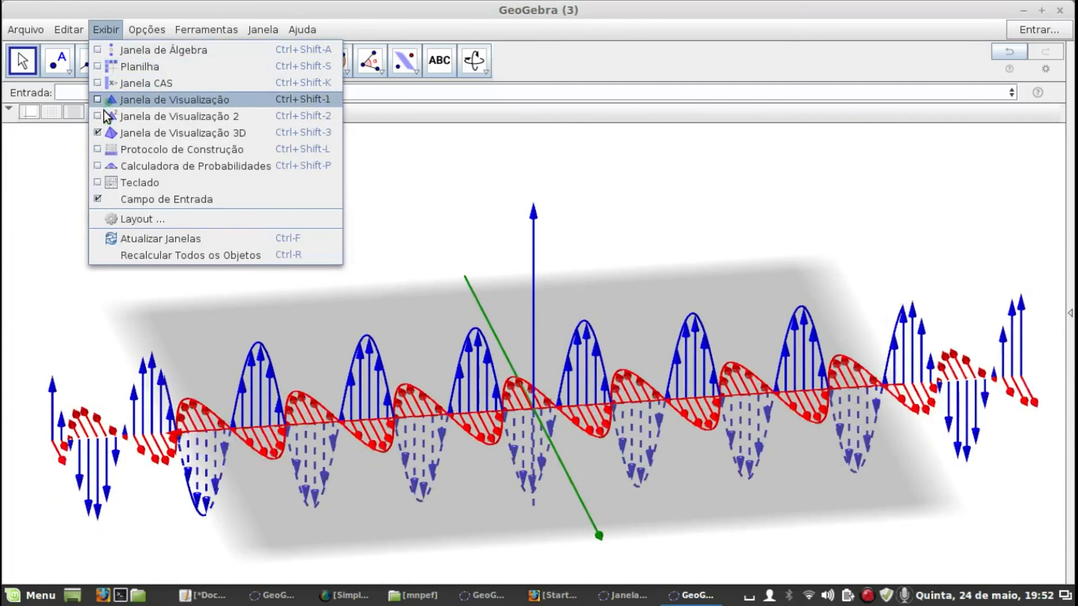
left_click(104, 100)
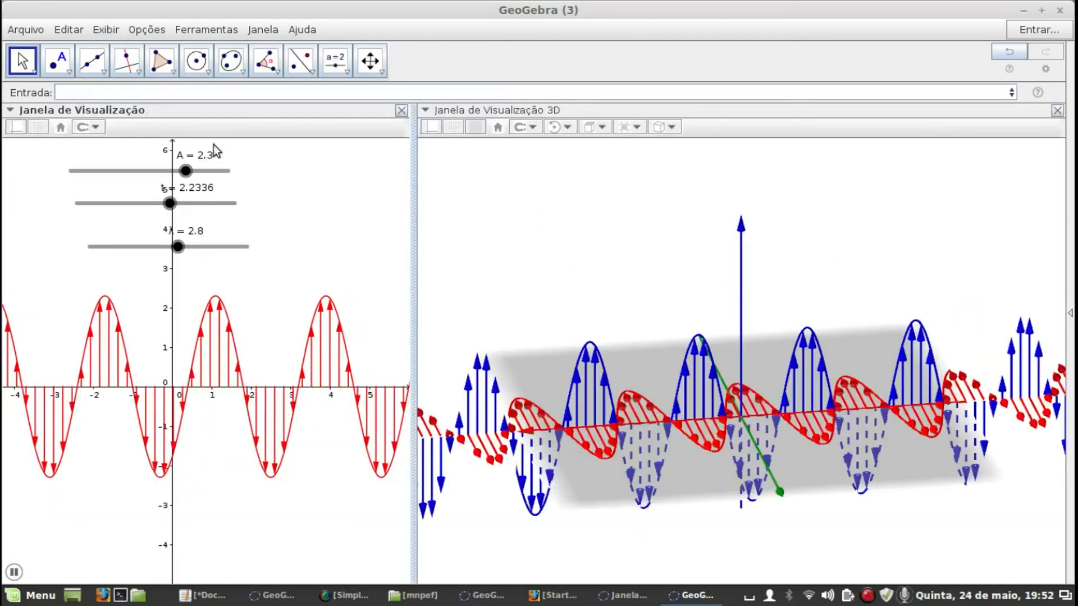
- Set the wavelength slider λ to 4.2 and the repeat mode of the t slider's animation to Crescente
left_click_drag(179, 247, 223, 256)
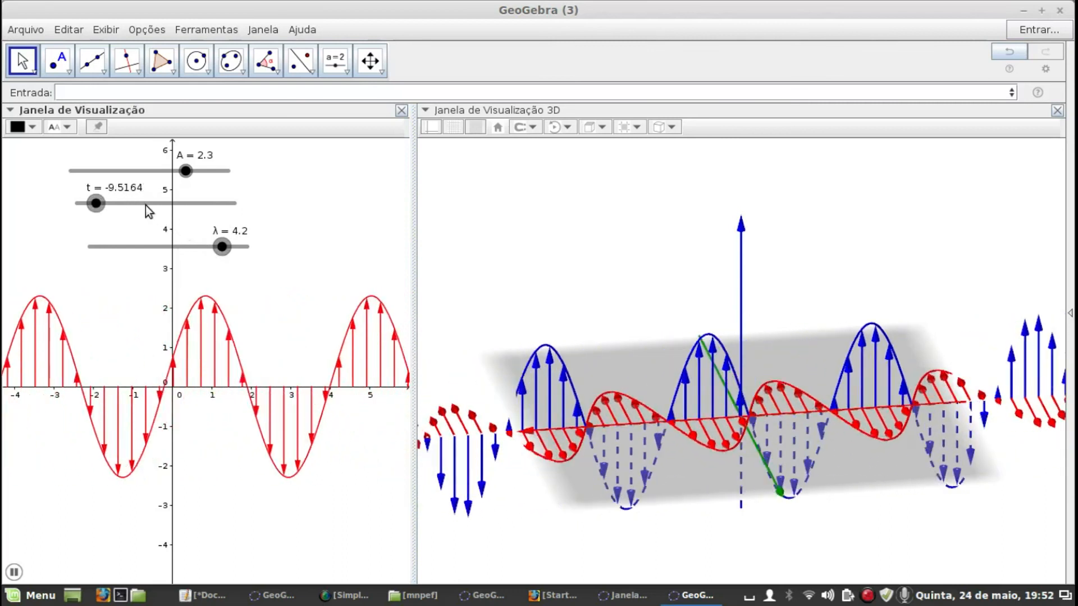
right_click(146, 205)
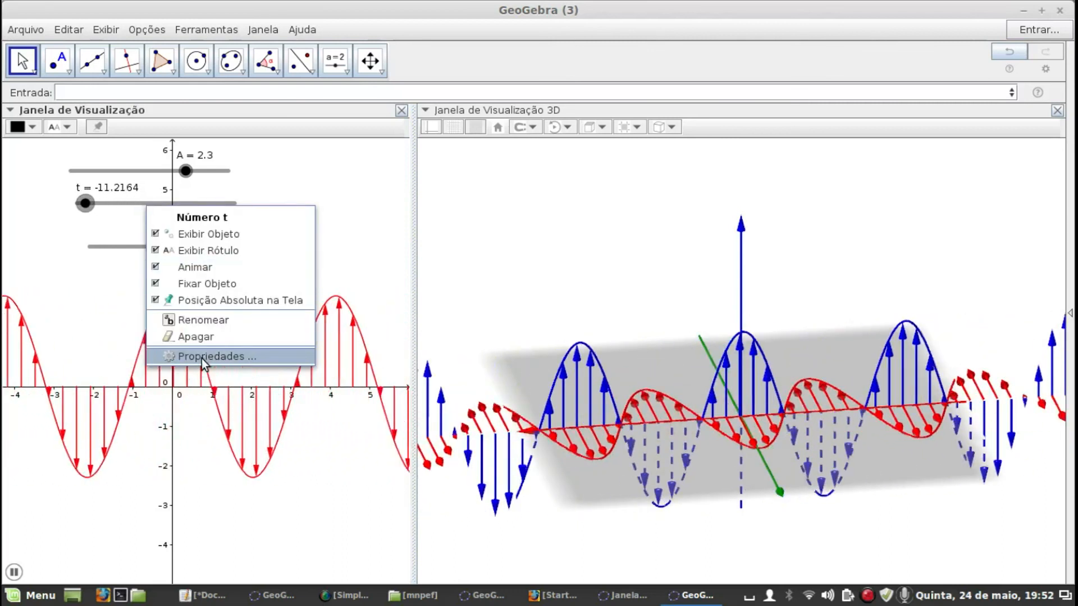
left_click(201, 357)
left_click(584, 298)
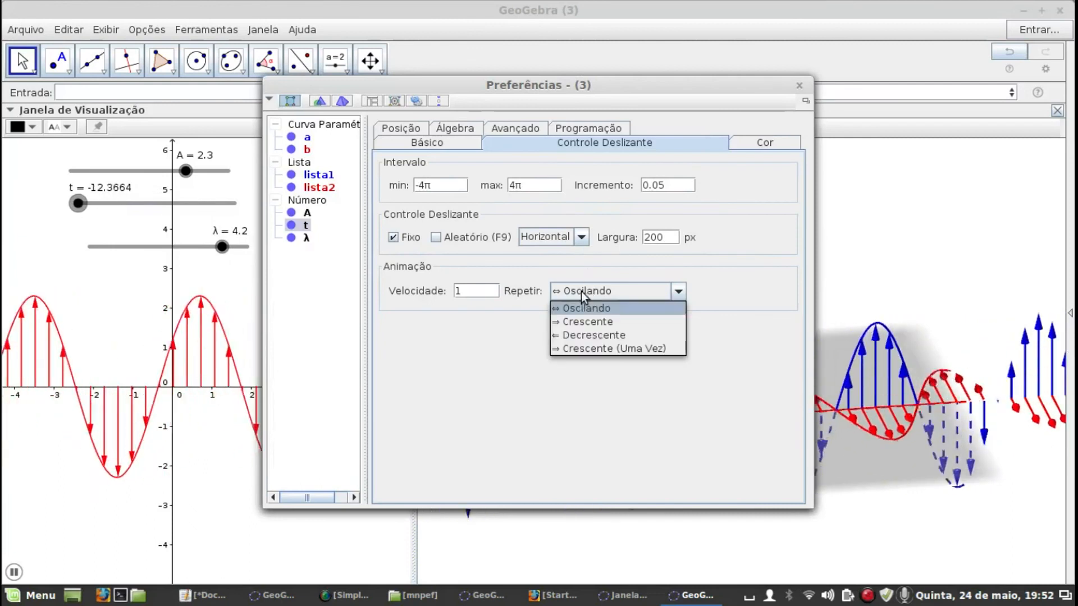
left_click(578, 320)
left_click(798, 86)
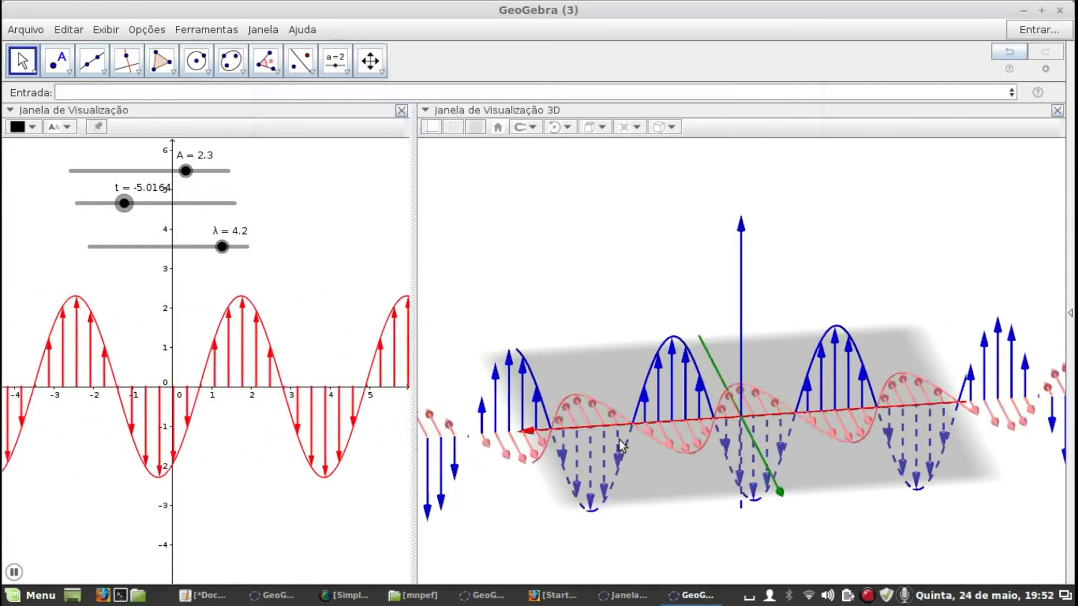
- Enlarge the 3D view by narrowing the 2D graphics view to about half its width
left_click_drag(572, 475, 543, 481)
left_click_drag(405, 276, 214, 289)
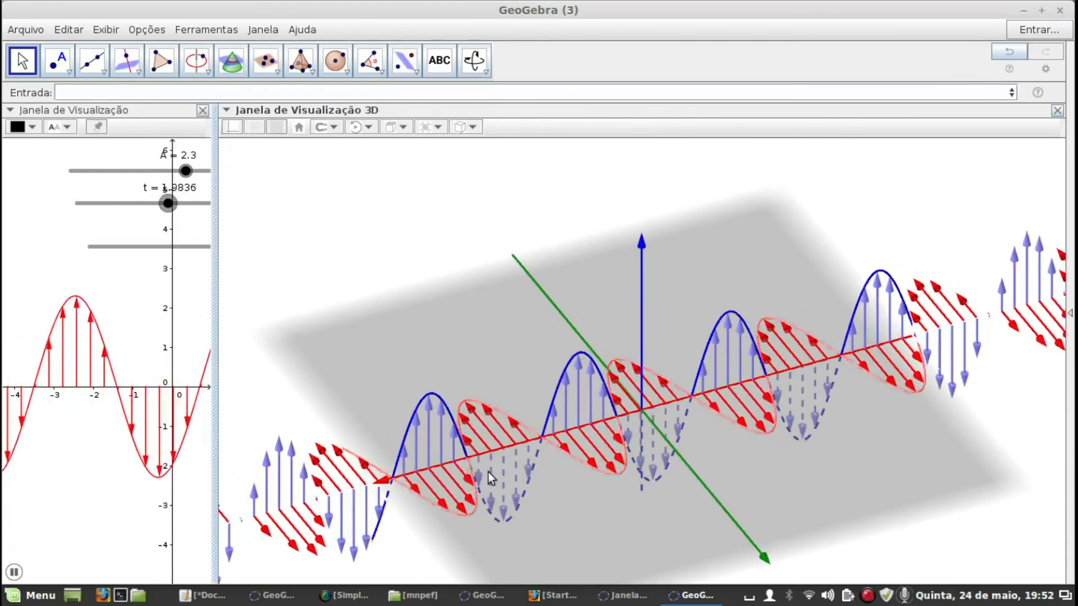
left_click_drag(585, 317, 611, 297)
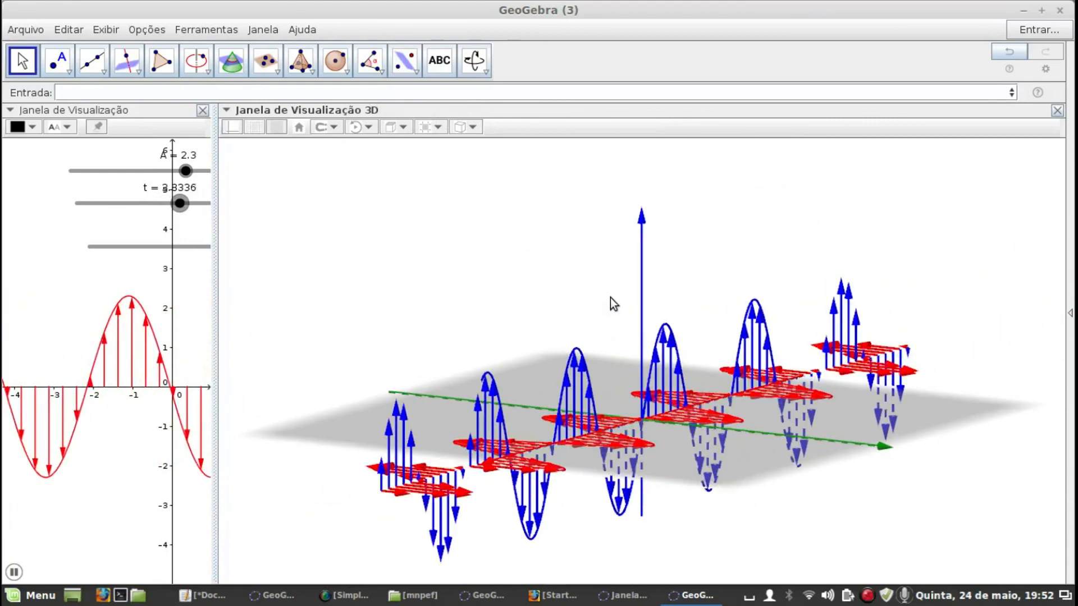
- Return the 3D view to its default orientation
left_click(438, 127)
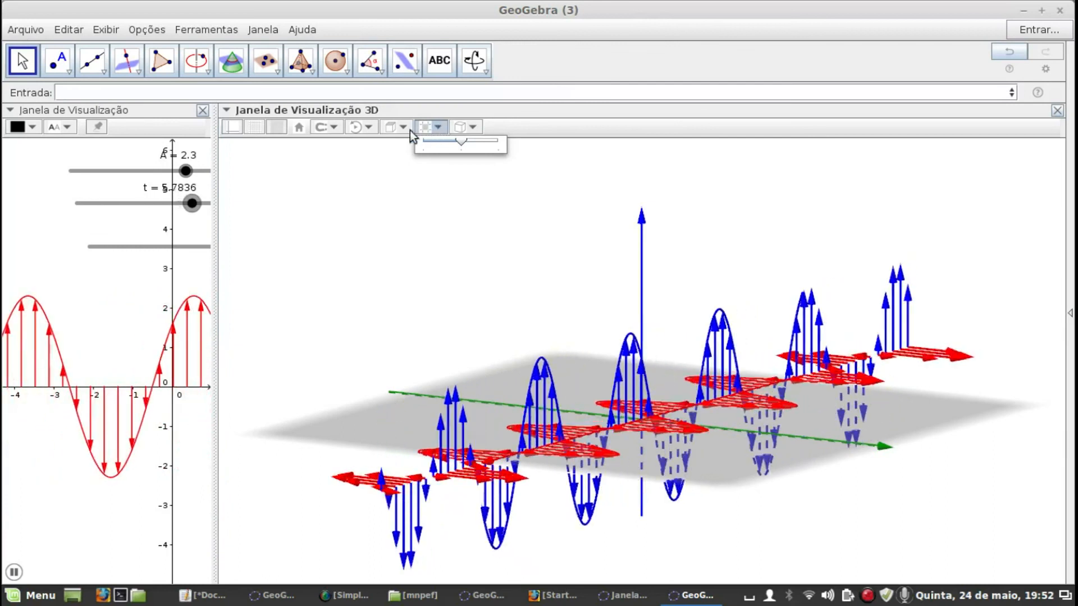
left_click(404, 127)
left_click(439, 144)
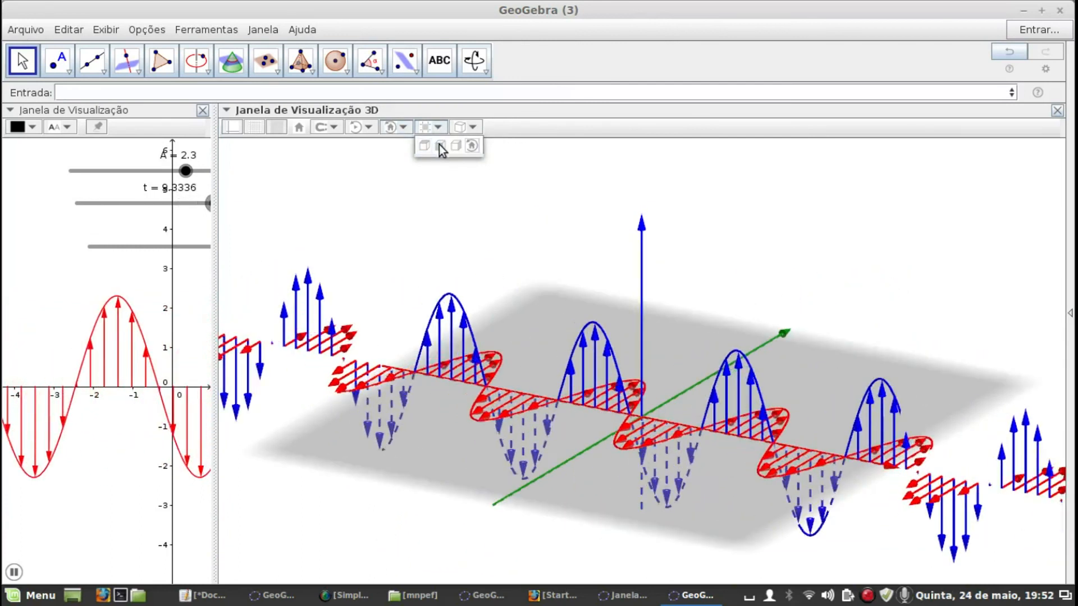
left_click(455, 147)
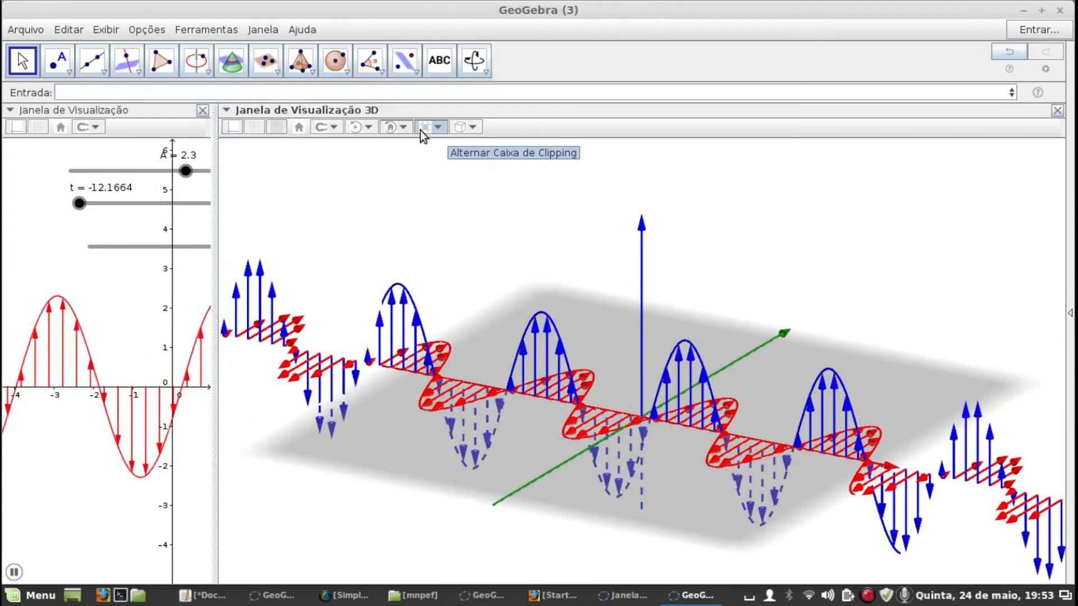
left_click(474, 128)
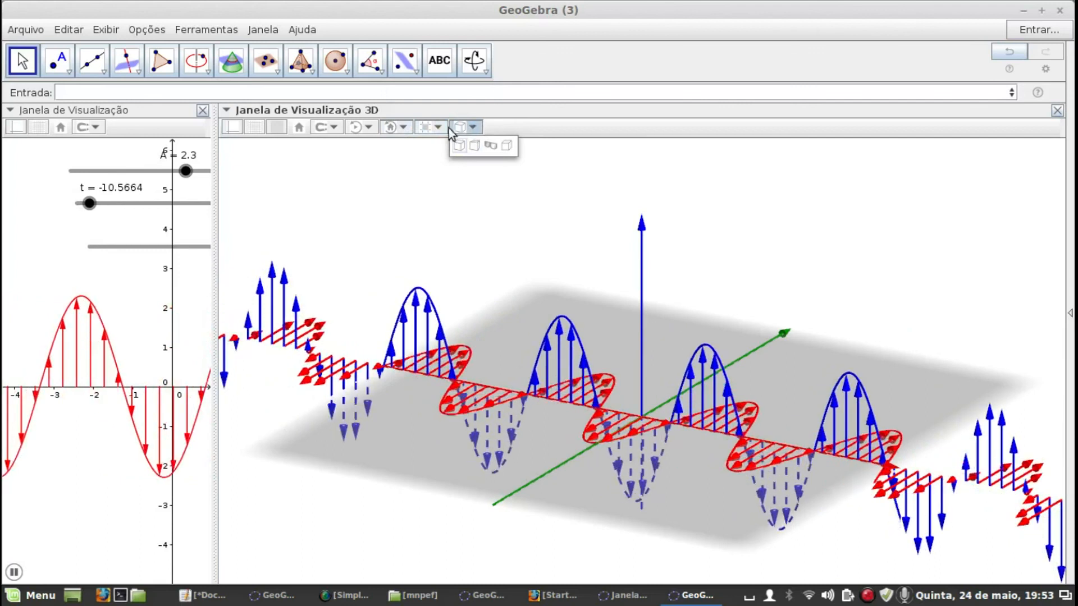
left_click(406, 130)
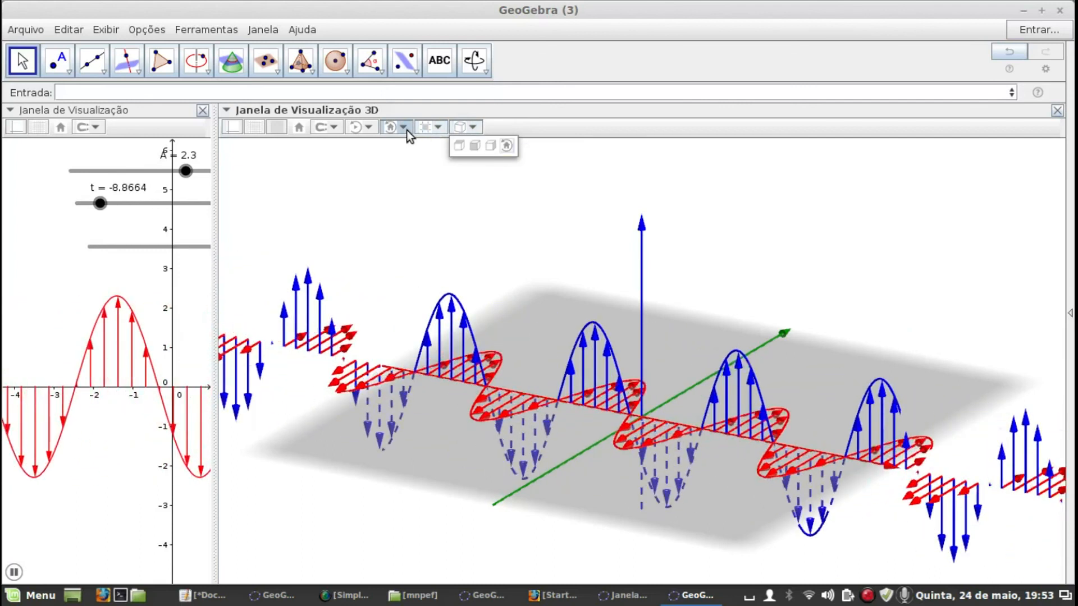
left_click(406, 130)
- Examine the wave from above, from the front and along its propagation axis, and restore the 3D view's default rotation
left_click(402, 129)
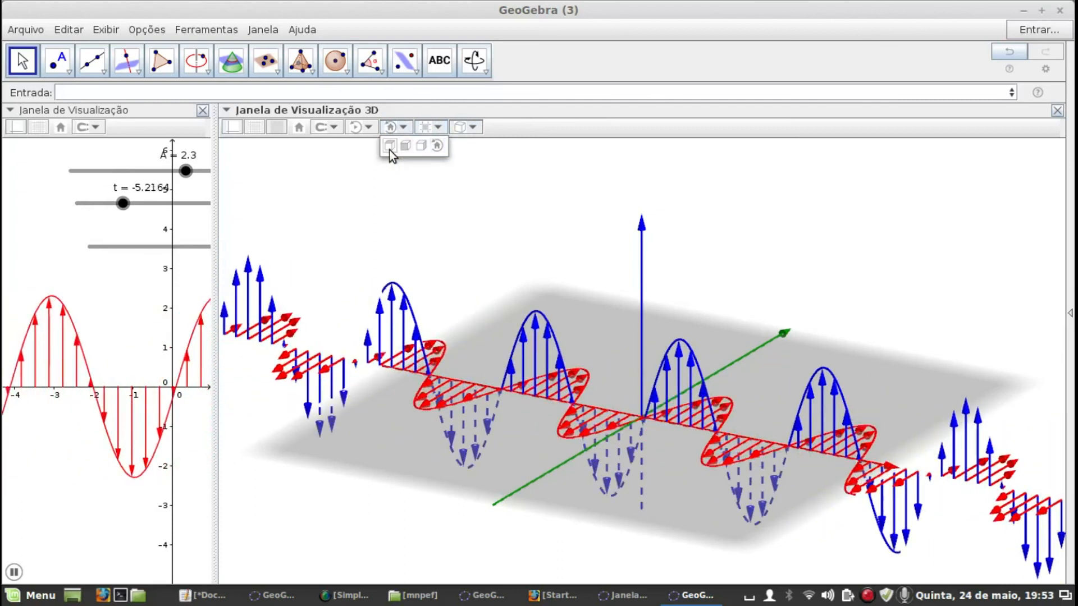
left_click(389, 149)
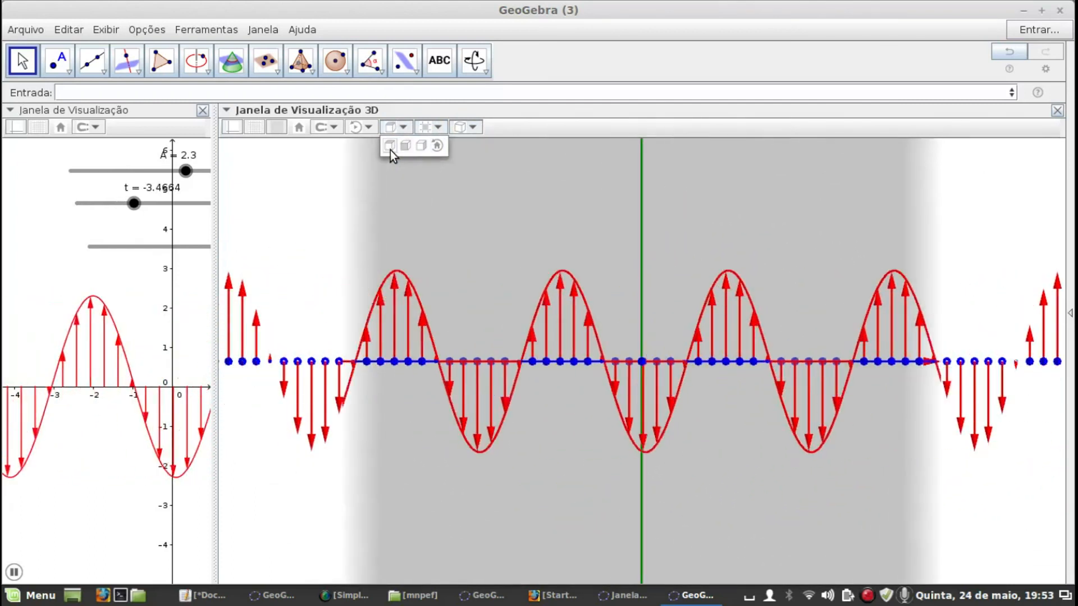
left_click(406, 149)
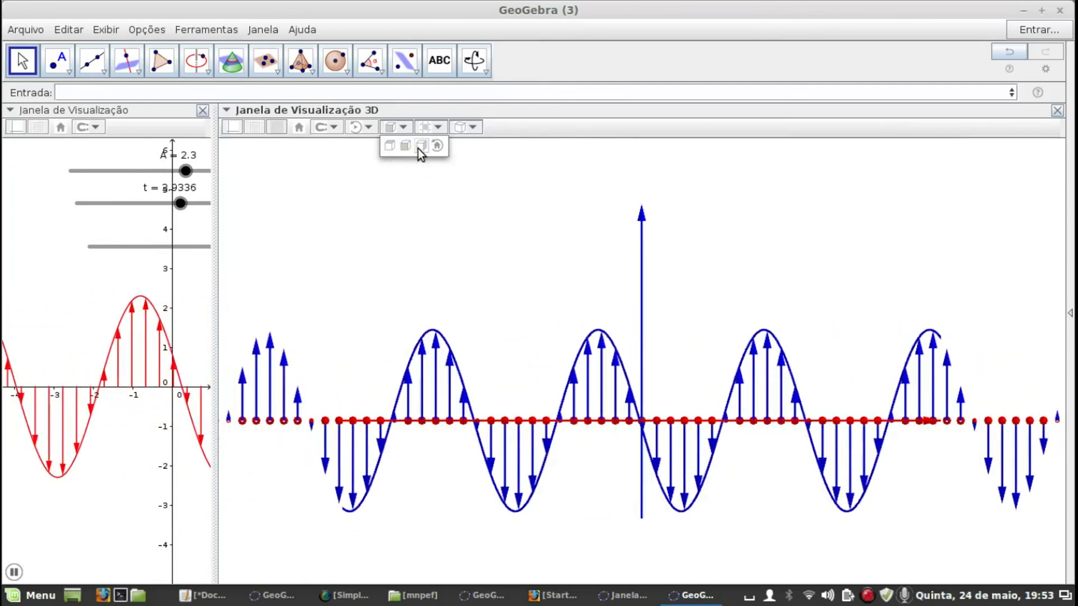
left_click(418, 148)
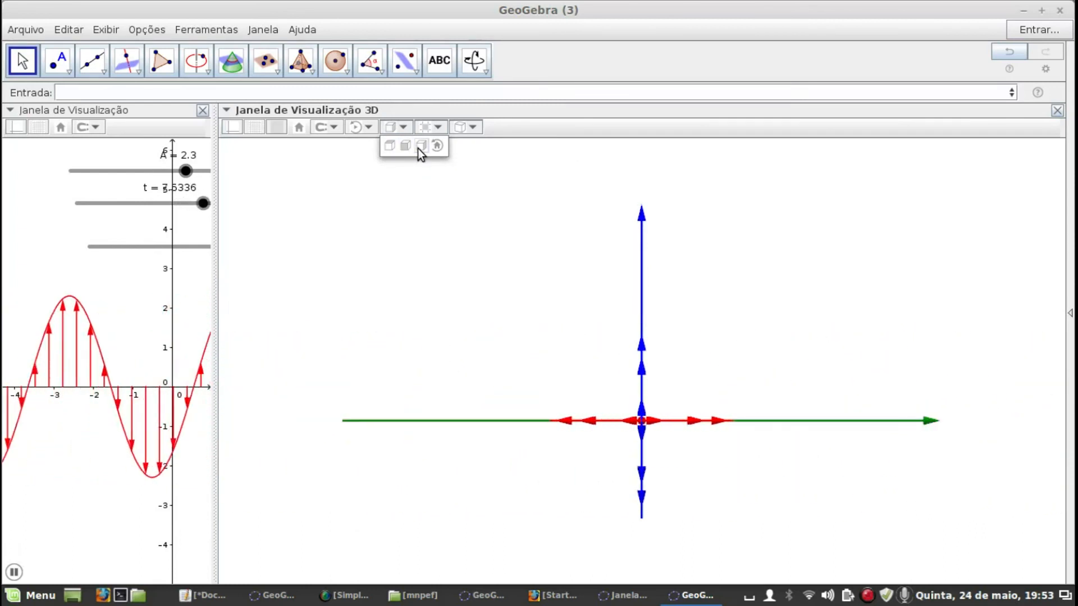
left_click(390, 147)
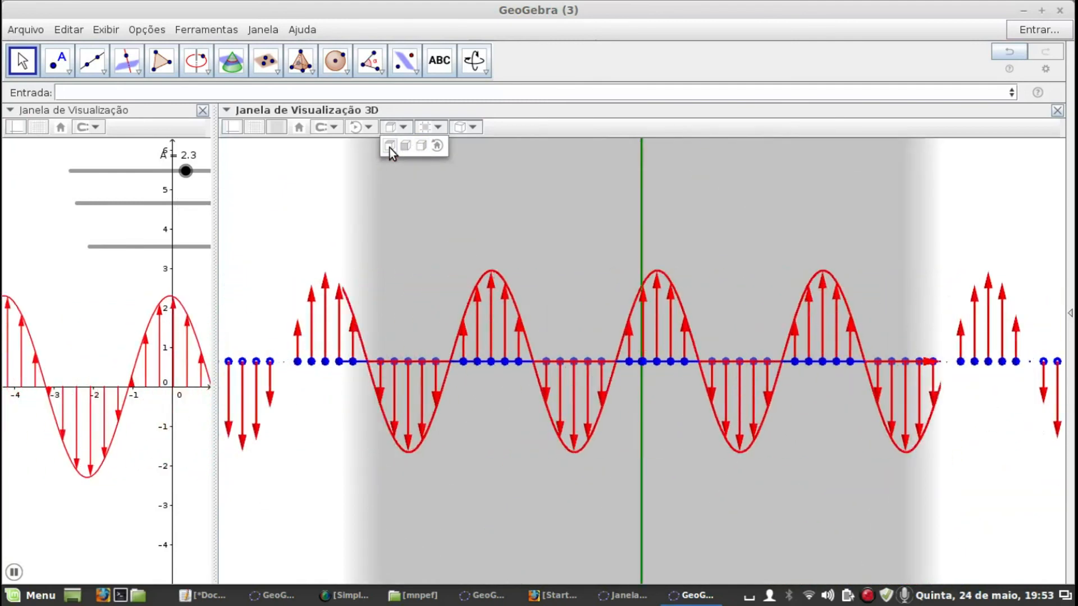
left_click(436, 146)
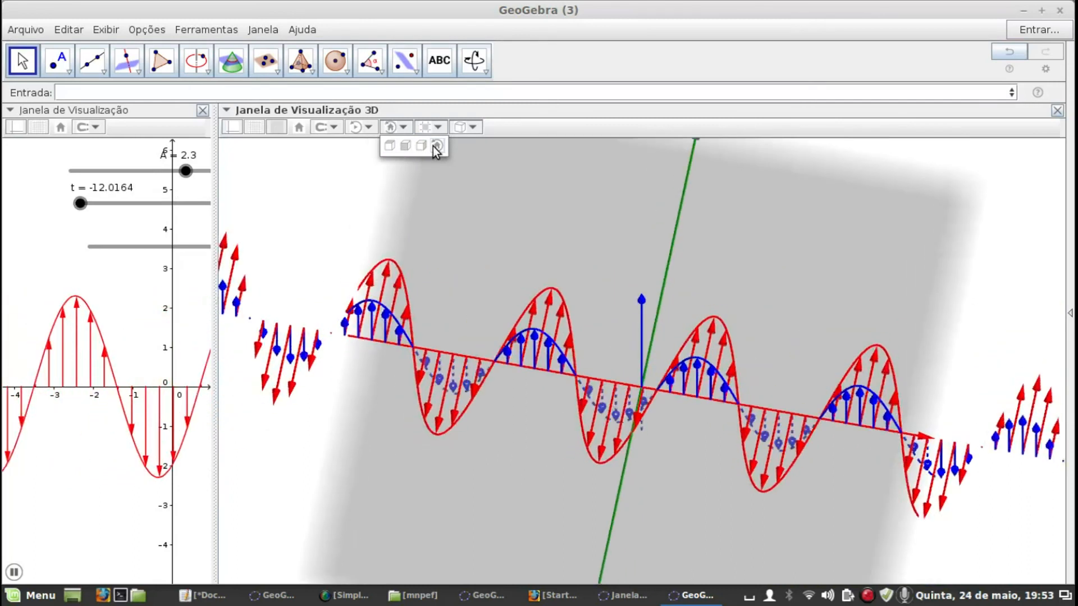
left_click_drag(906, 361, 830, 375)
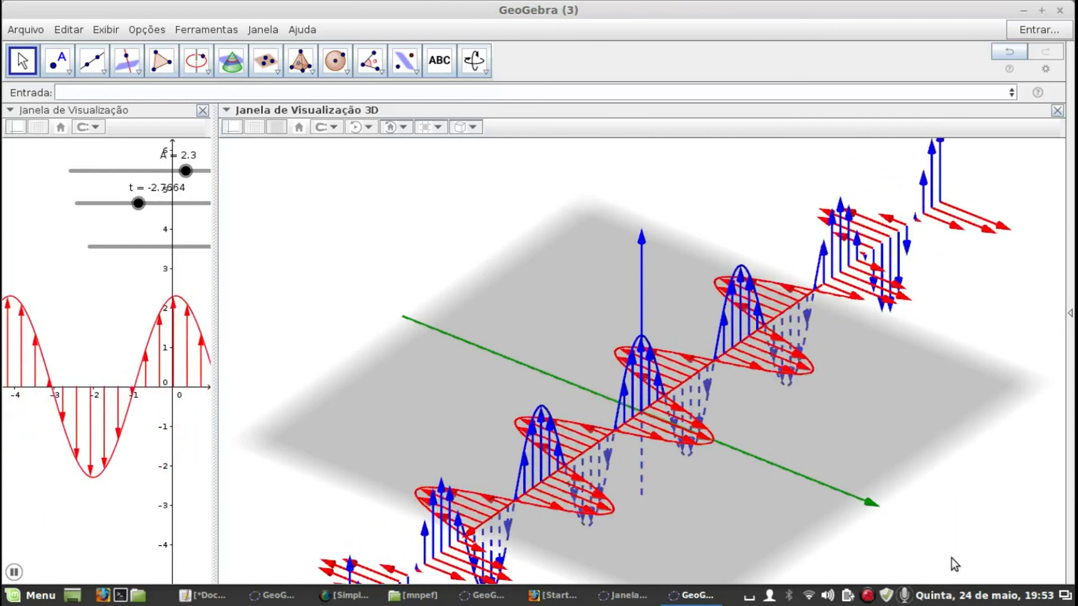
right_click(868, 599)
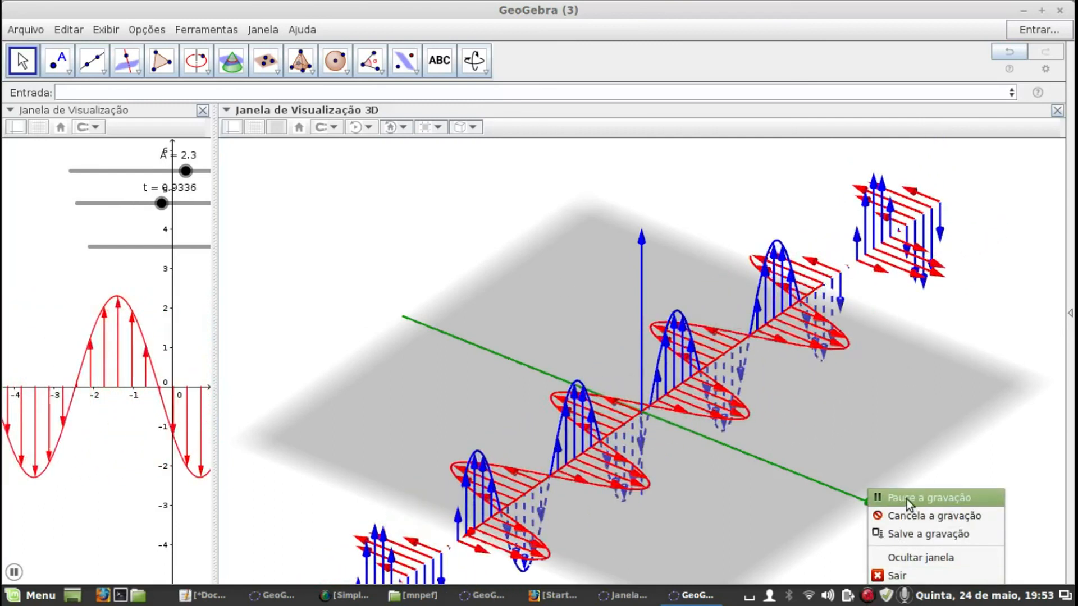